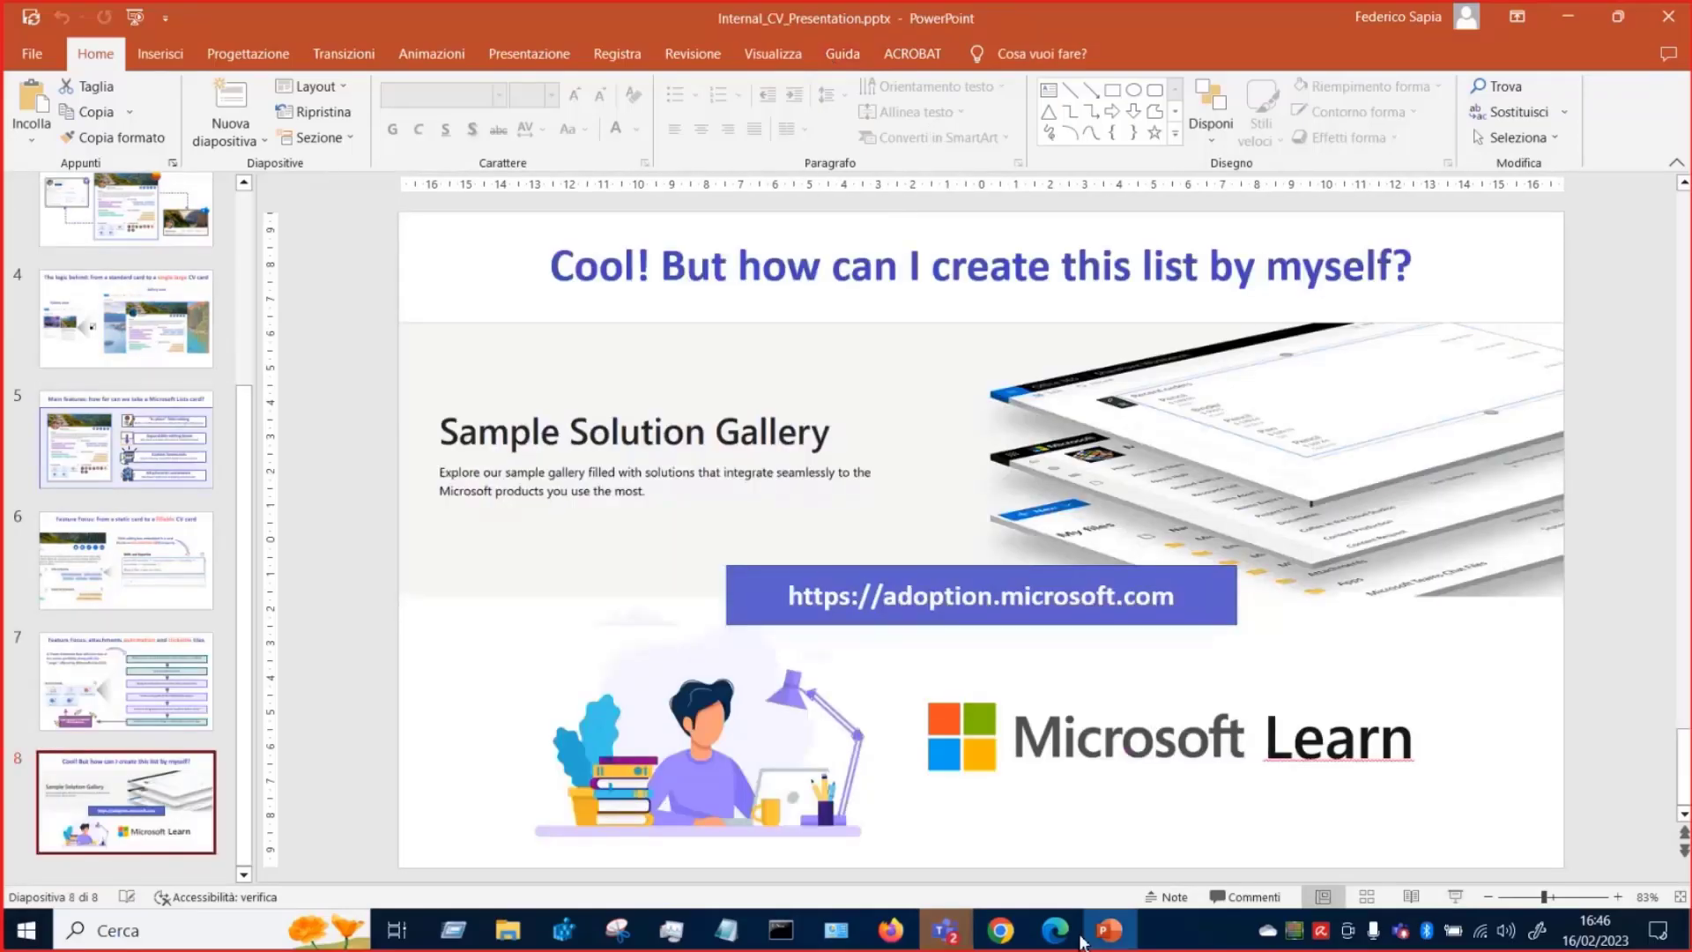
# - Bring up the Edge window and save a new blank item in the Internal CV Demo list
pyautogui.moveTo(1057, 936)
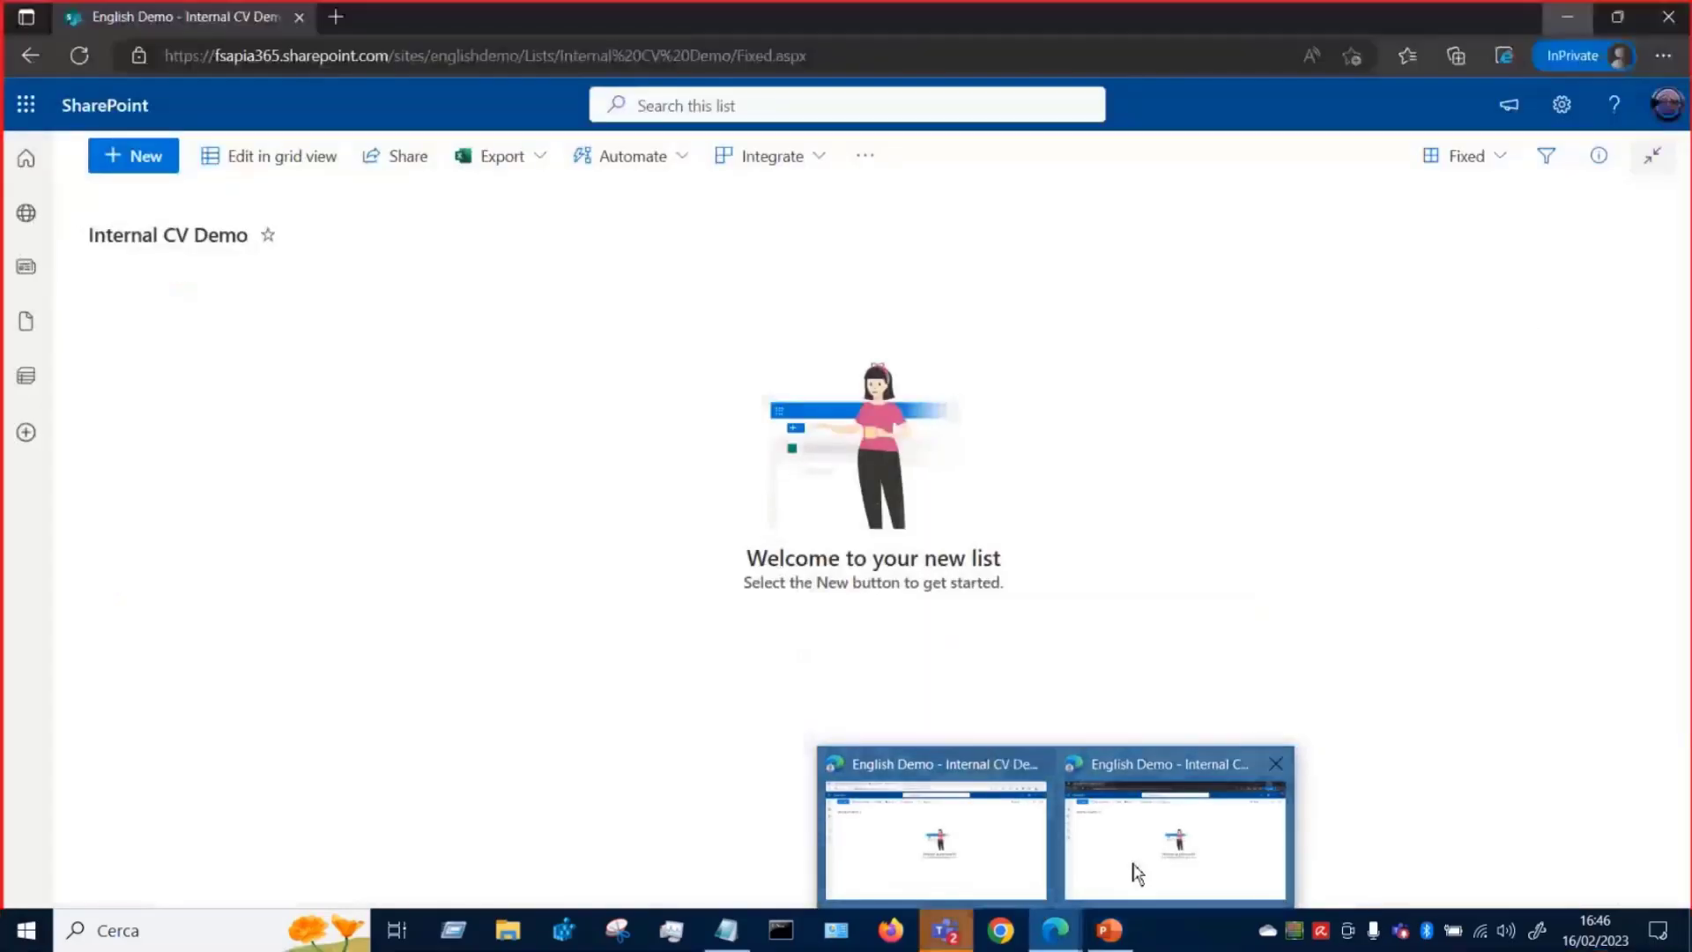
pyautogui.click(1134, 871)
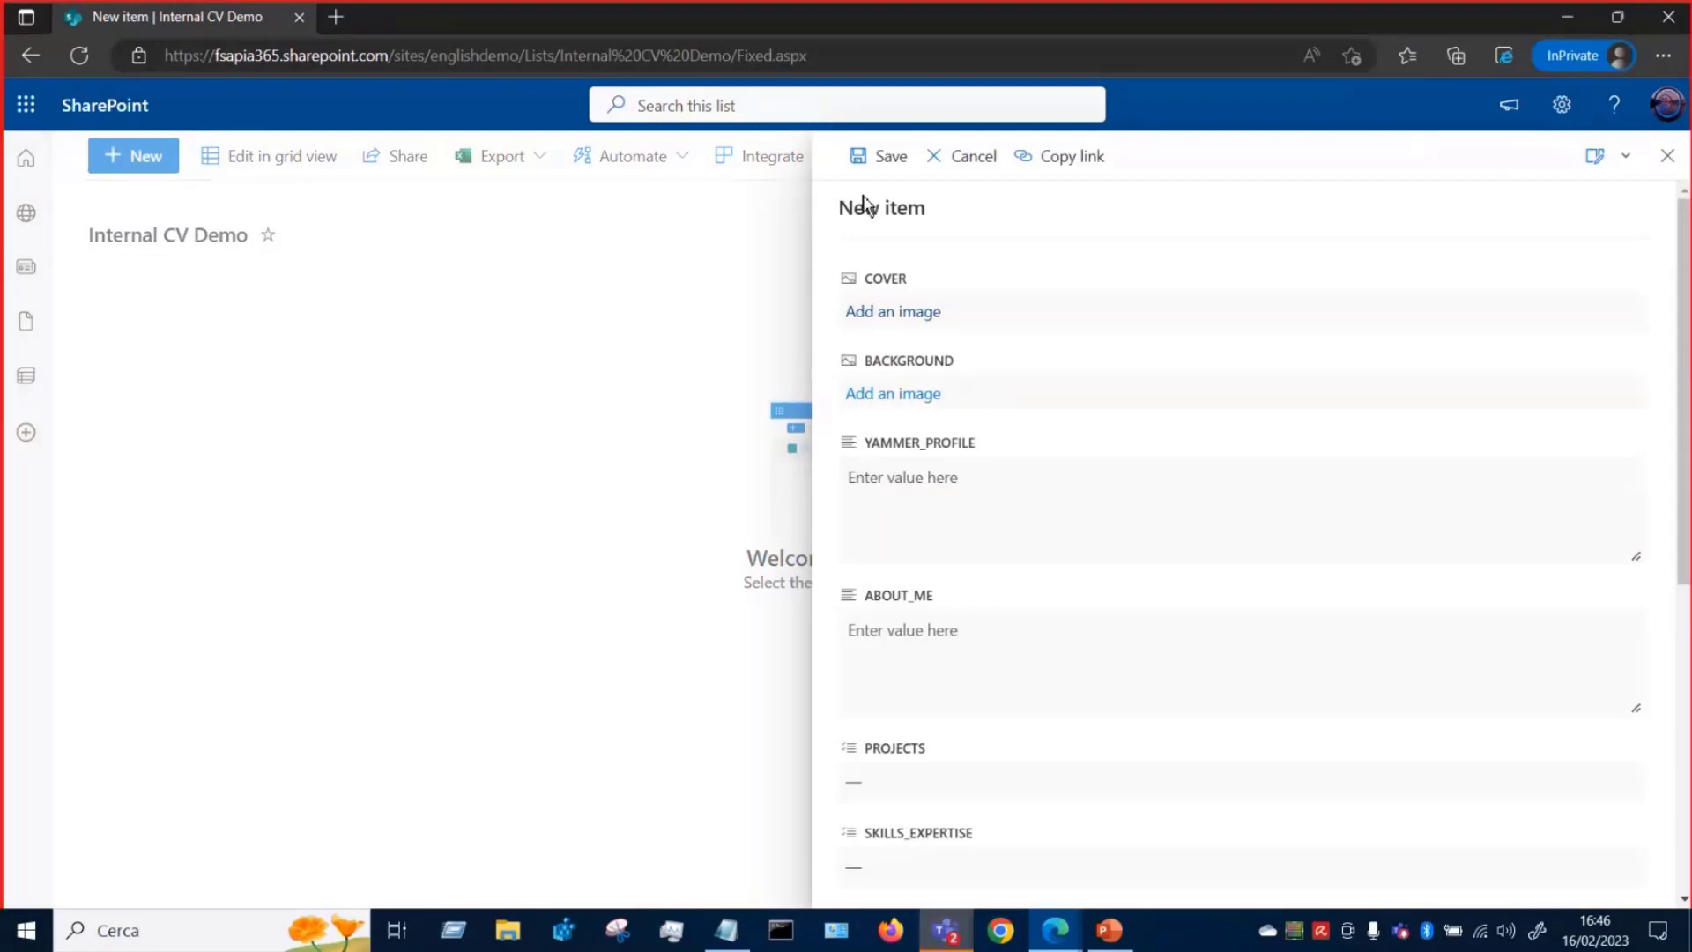
pyautogui.click(889, 164)
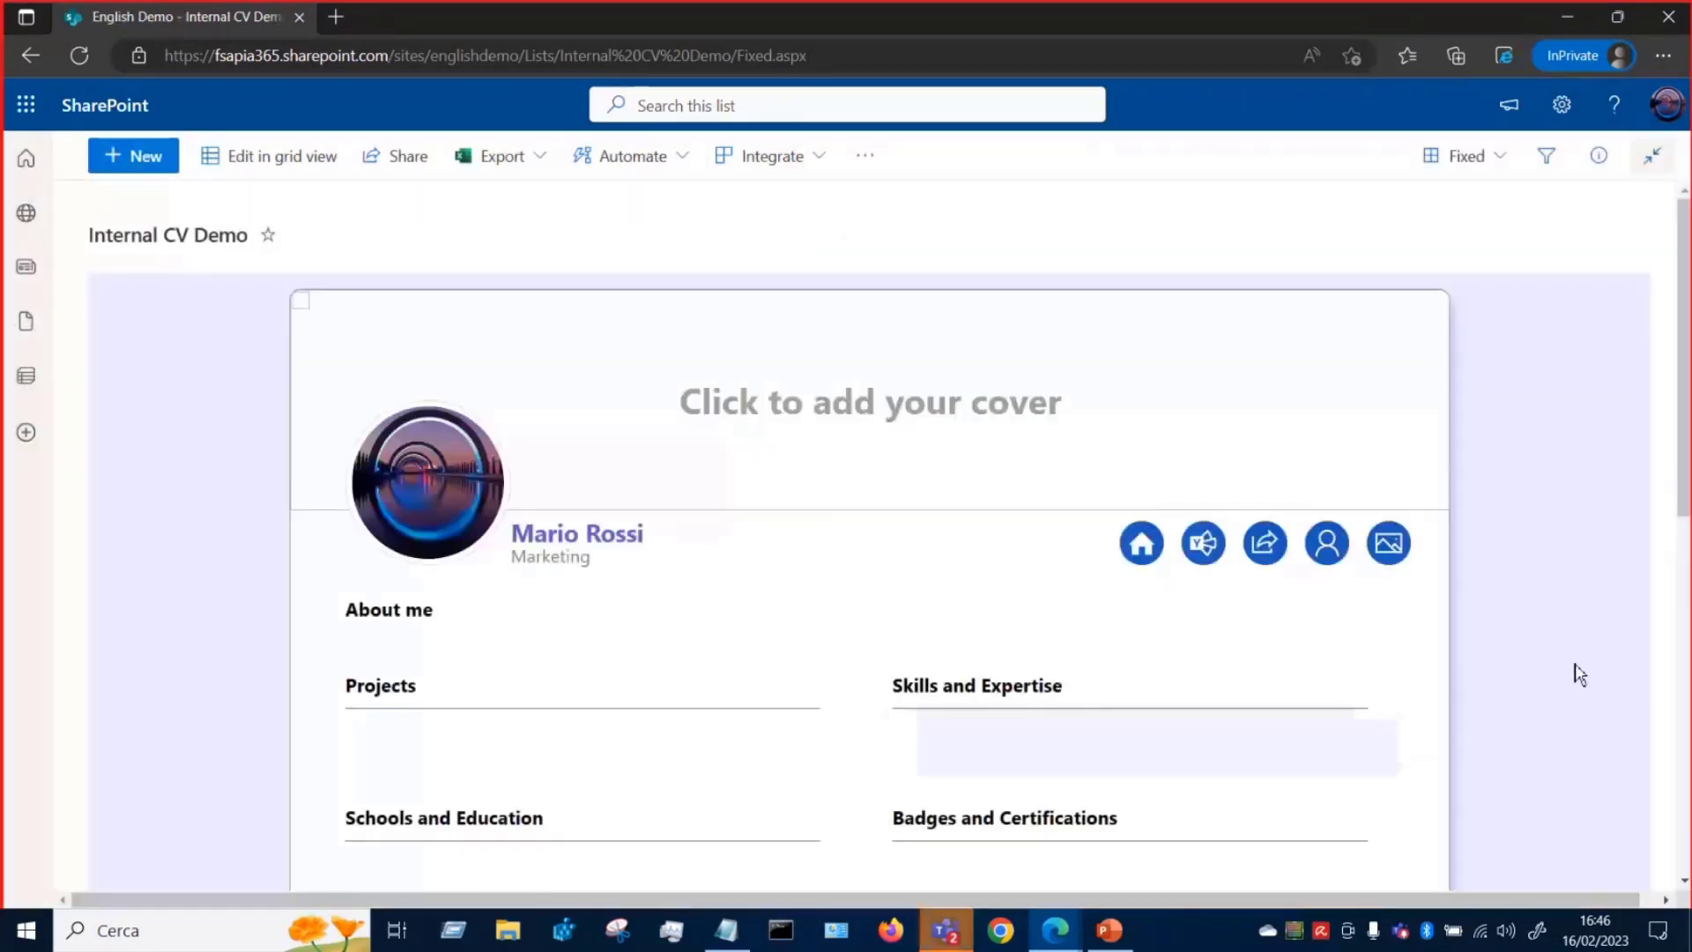
pyautogui.moveTo(1679, 394); pyautogui.dragTo(1685, 361)
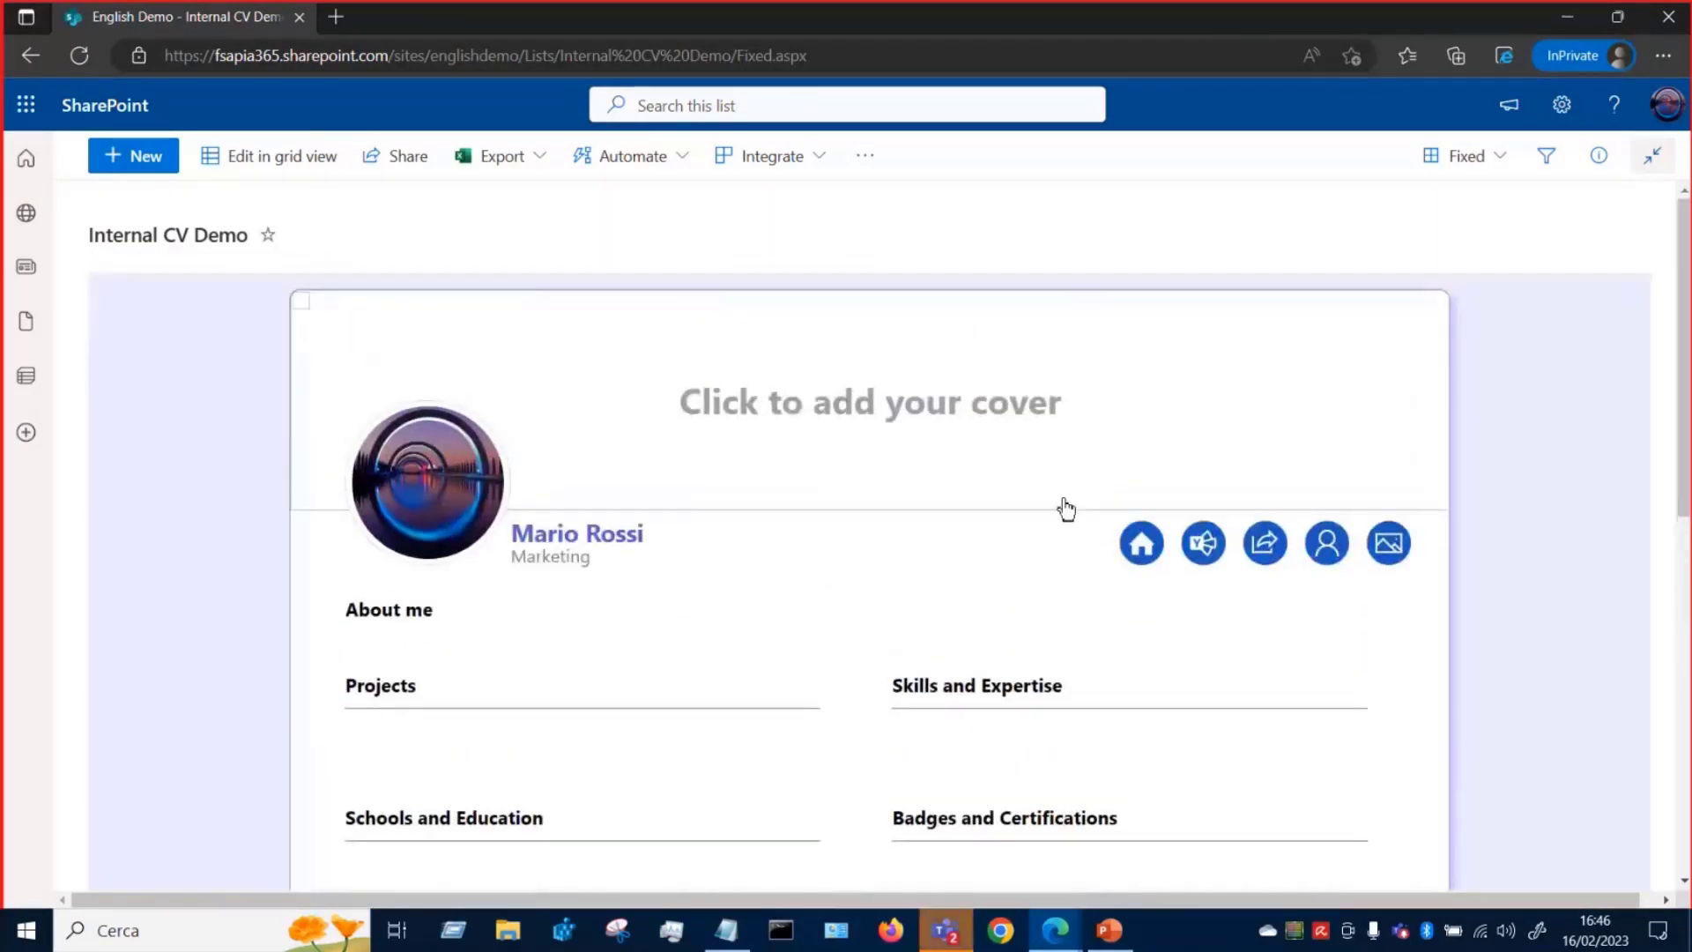
# - Edit the CV item's properties and set Lastricato.jpg as the cover photo
pyautogui.click(913, 425)
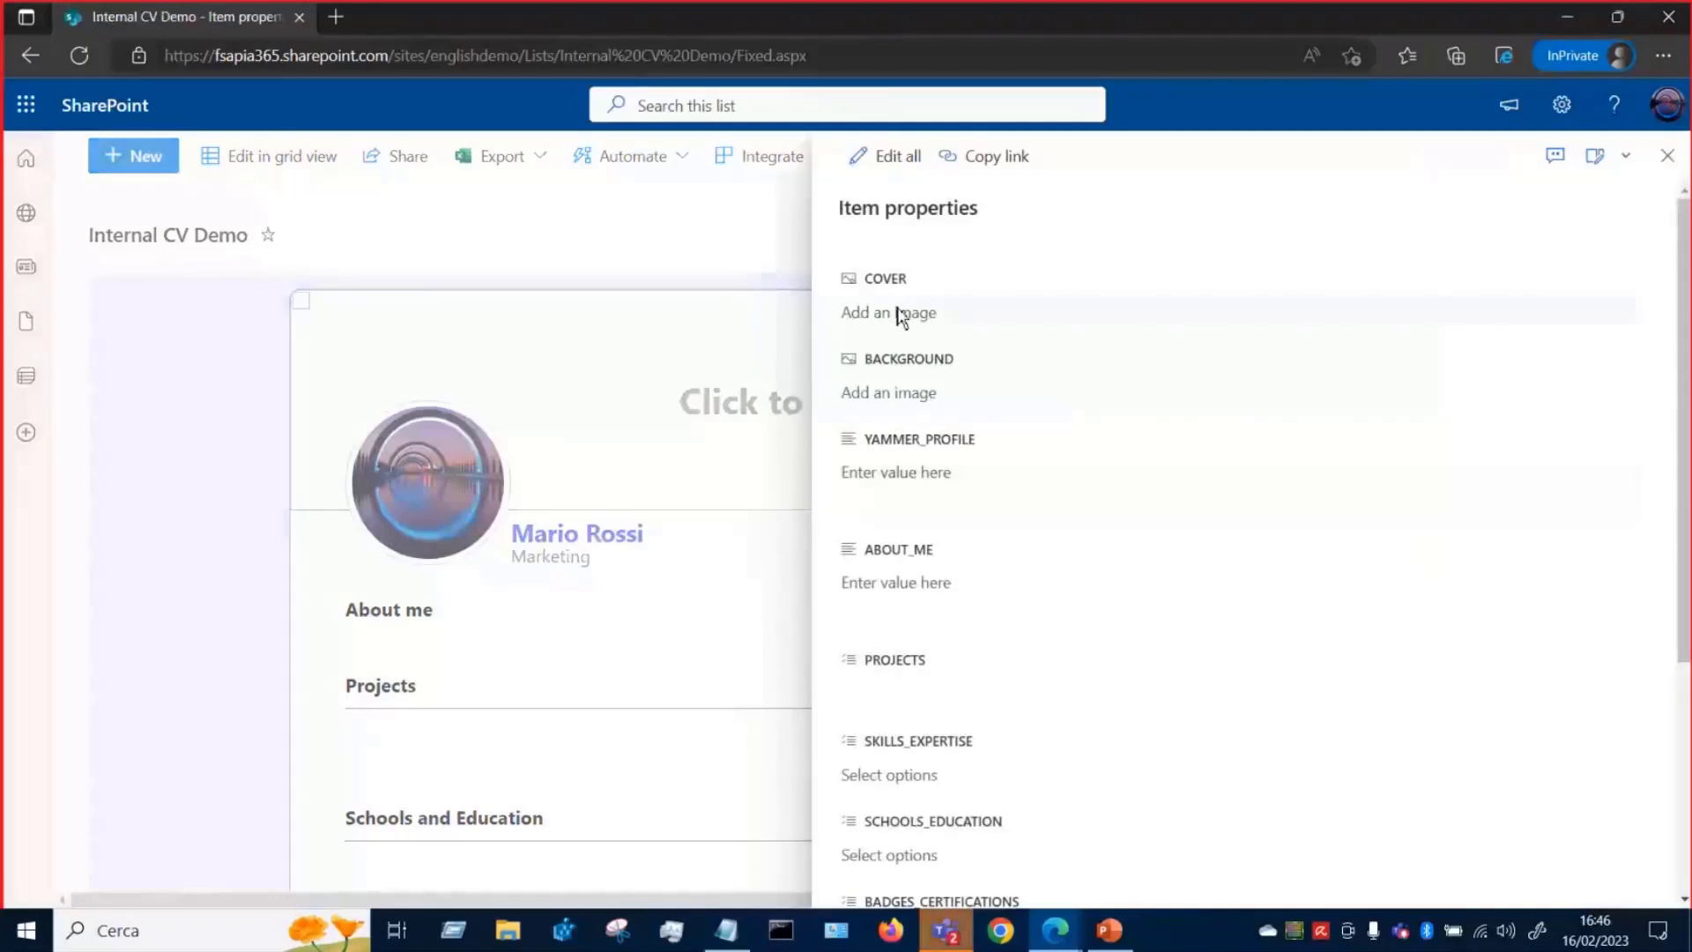
pyautogui.click(888, 160)
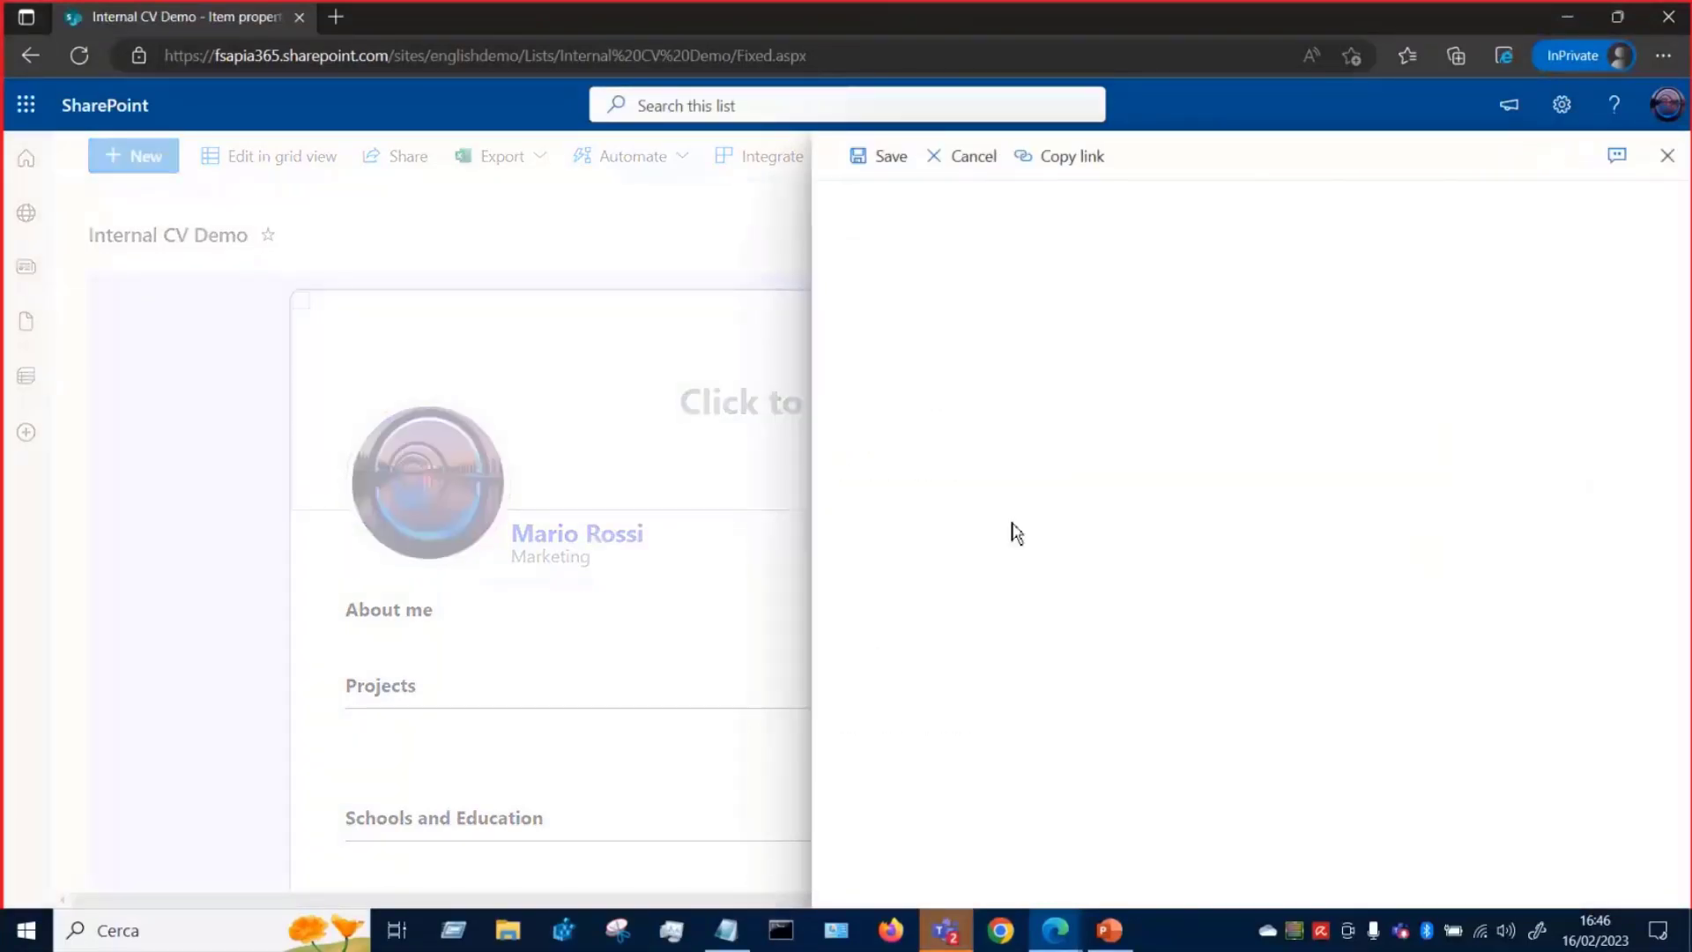
pyautogui.click(917, 318)
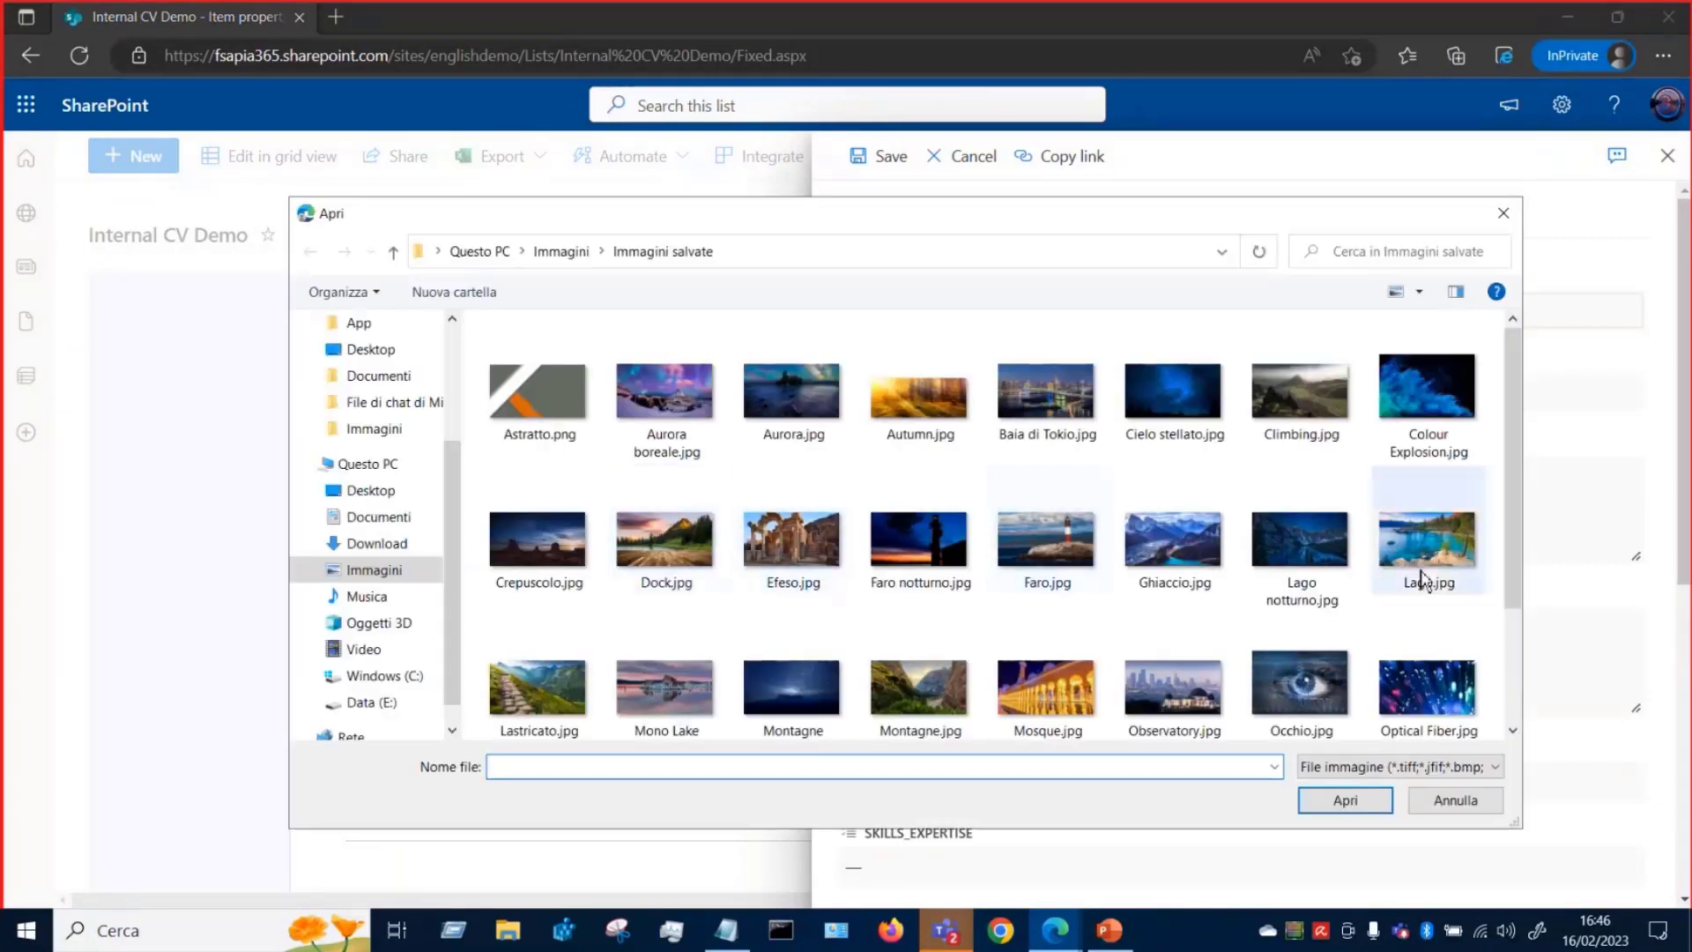
pyautogui.click(551, 701)
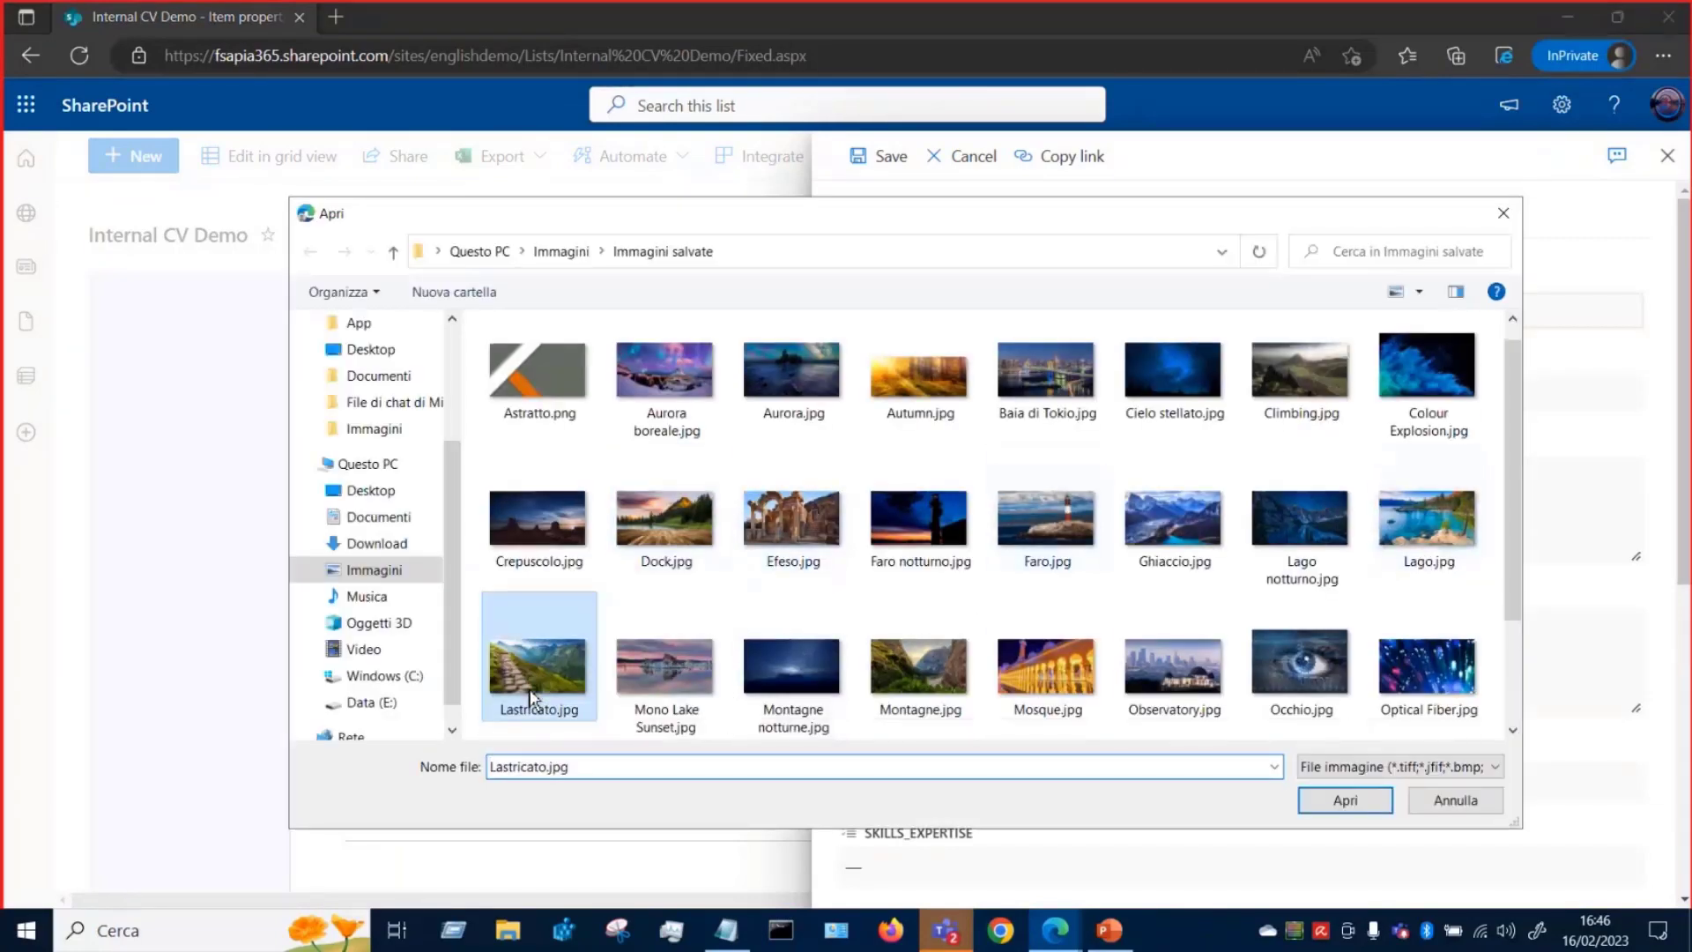
pyautogui.click(1310, 802)
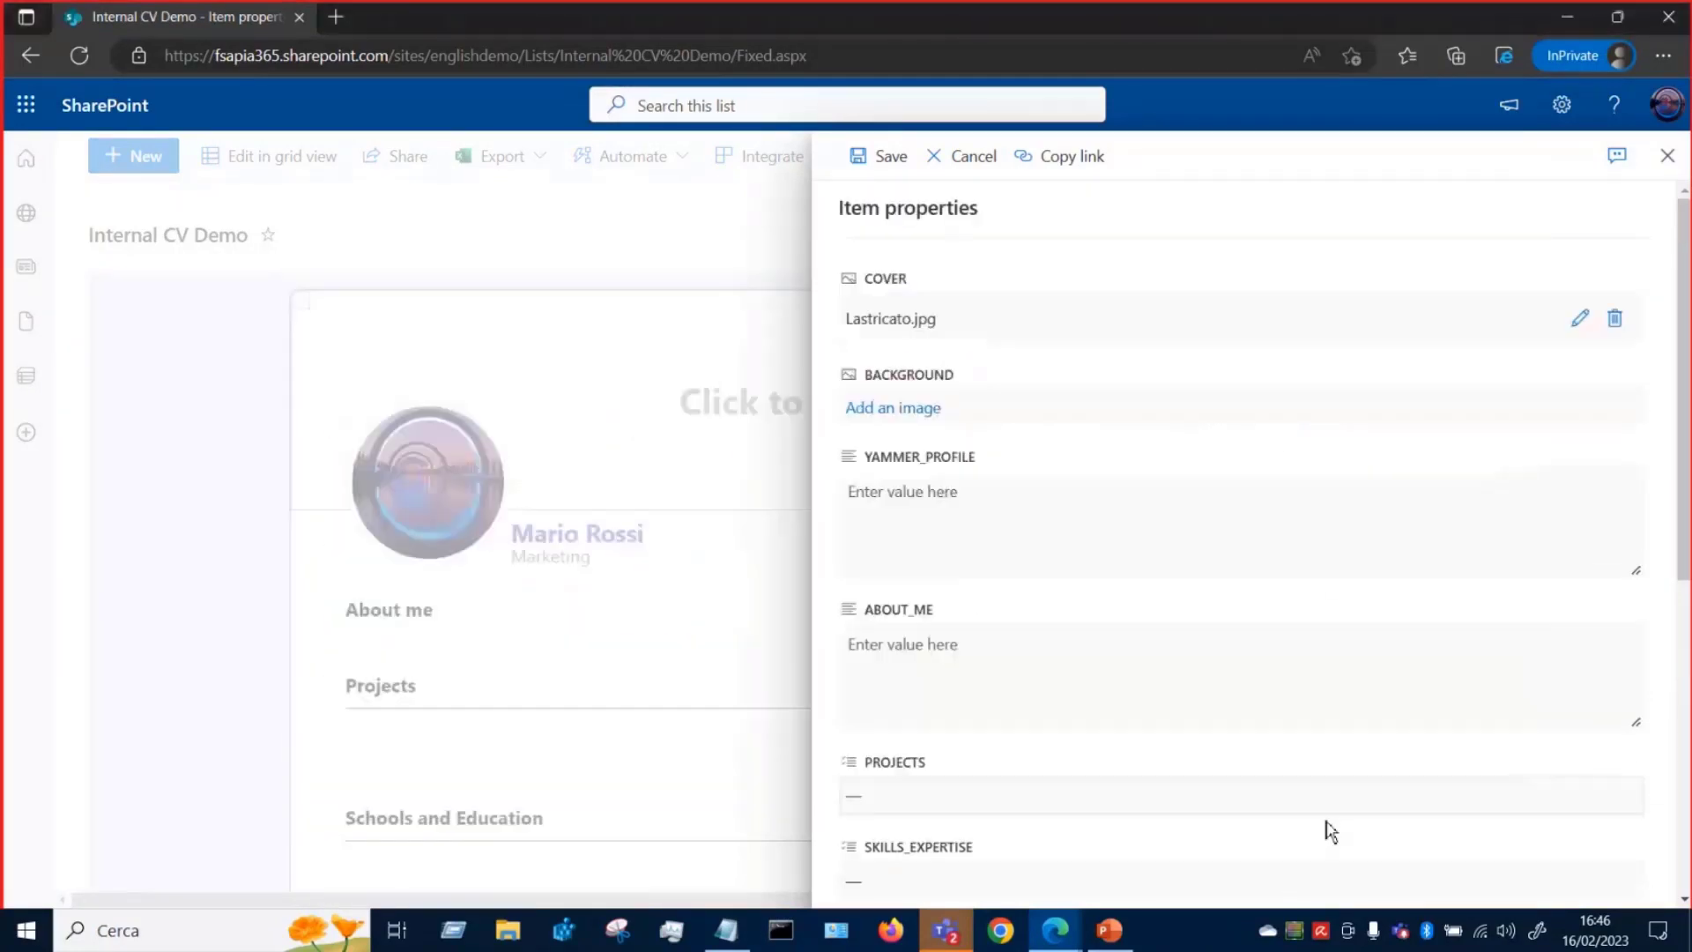
# - Set Sentiero.jpg as the CV card's background image
pyautogui.click(913, 415)
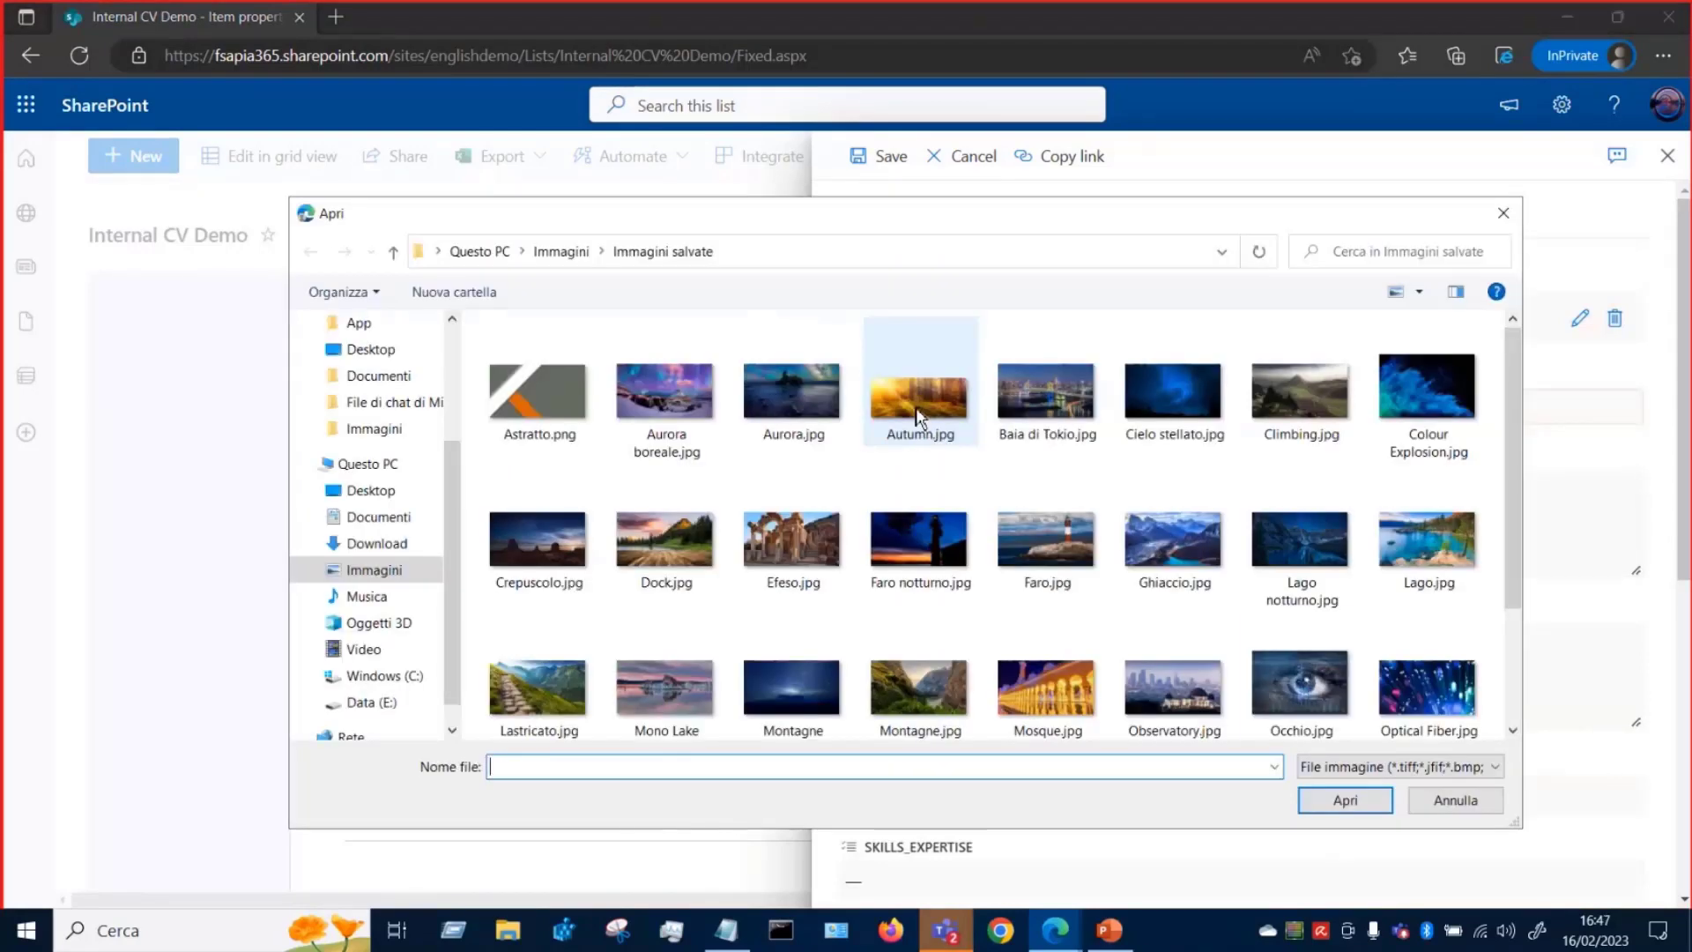
pyautogui.moveTo(1514, 582); pyautogui.dragTo(1530, 710)
pyautogui.click(793, 652)
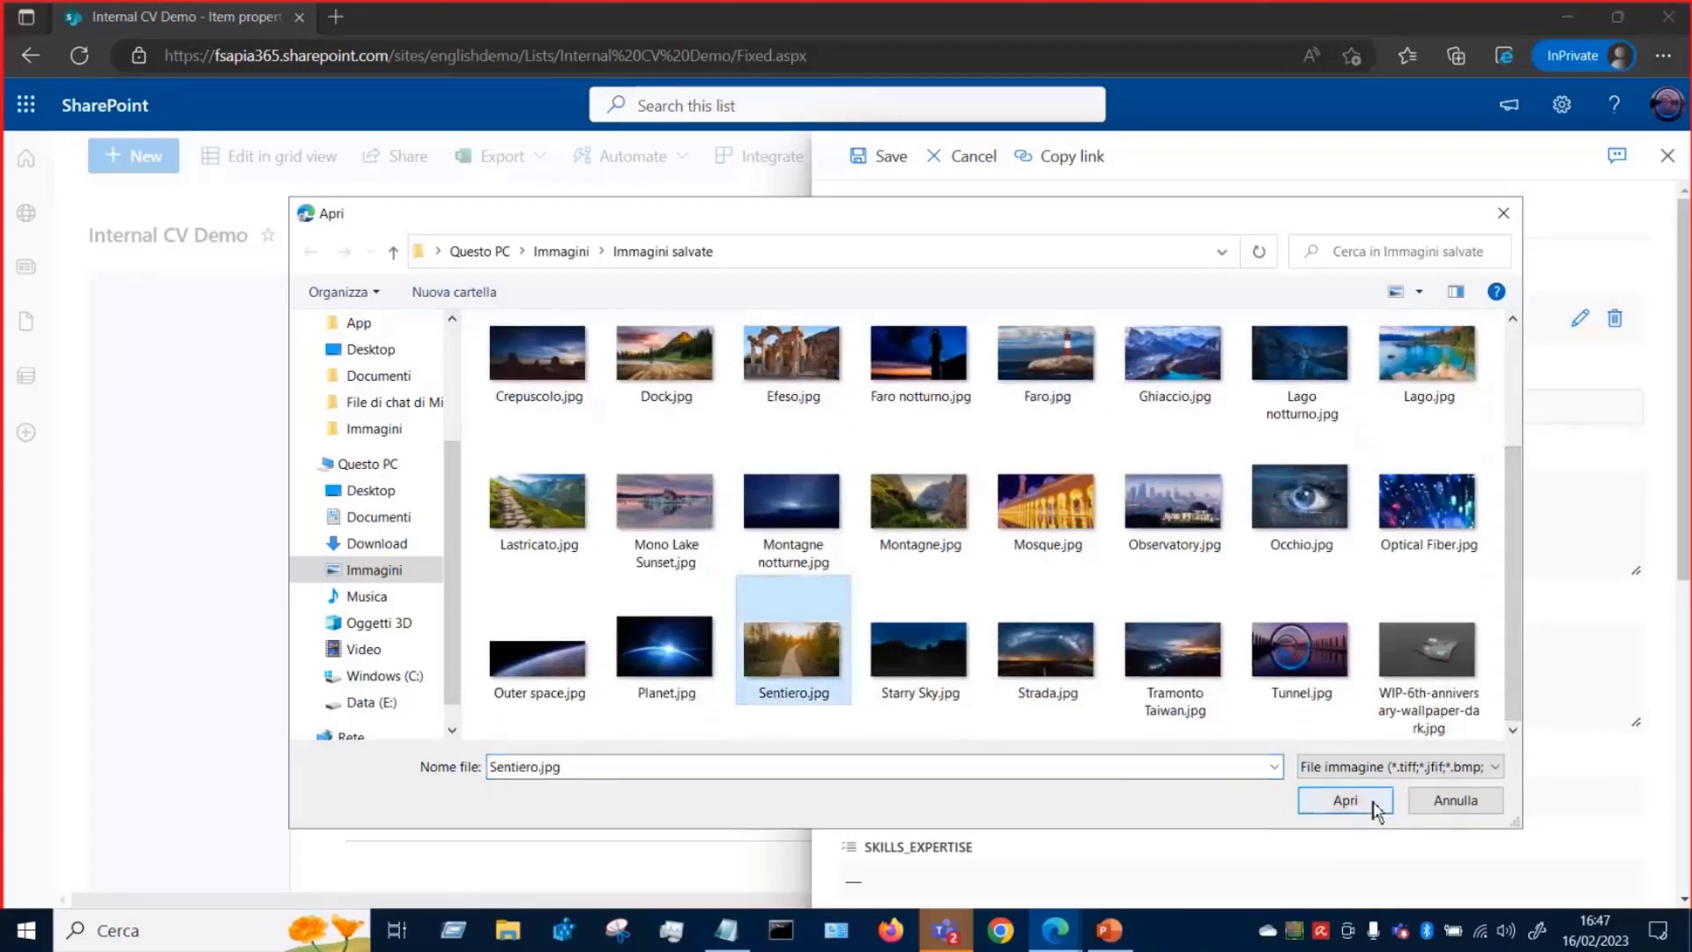
pyautogui.click(1371, 803)
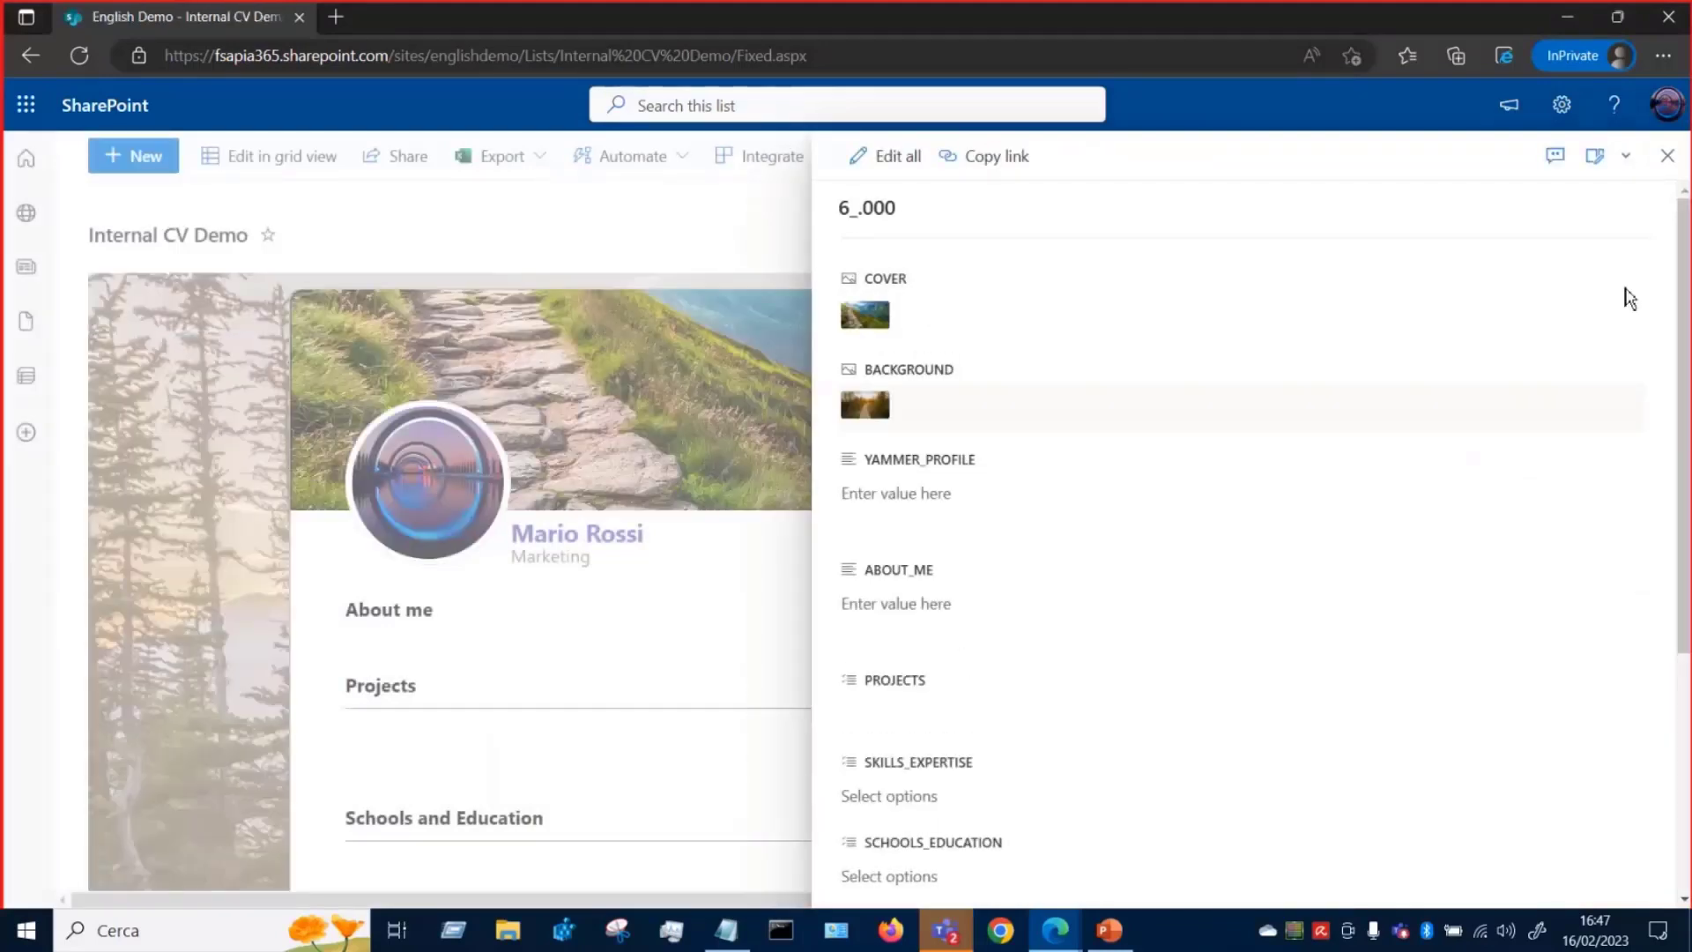
# - Close the item properties and open an enlarged About me text box for editing
pyautogui.click(1668, 155)
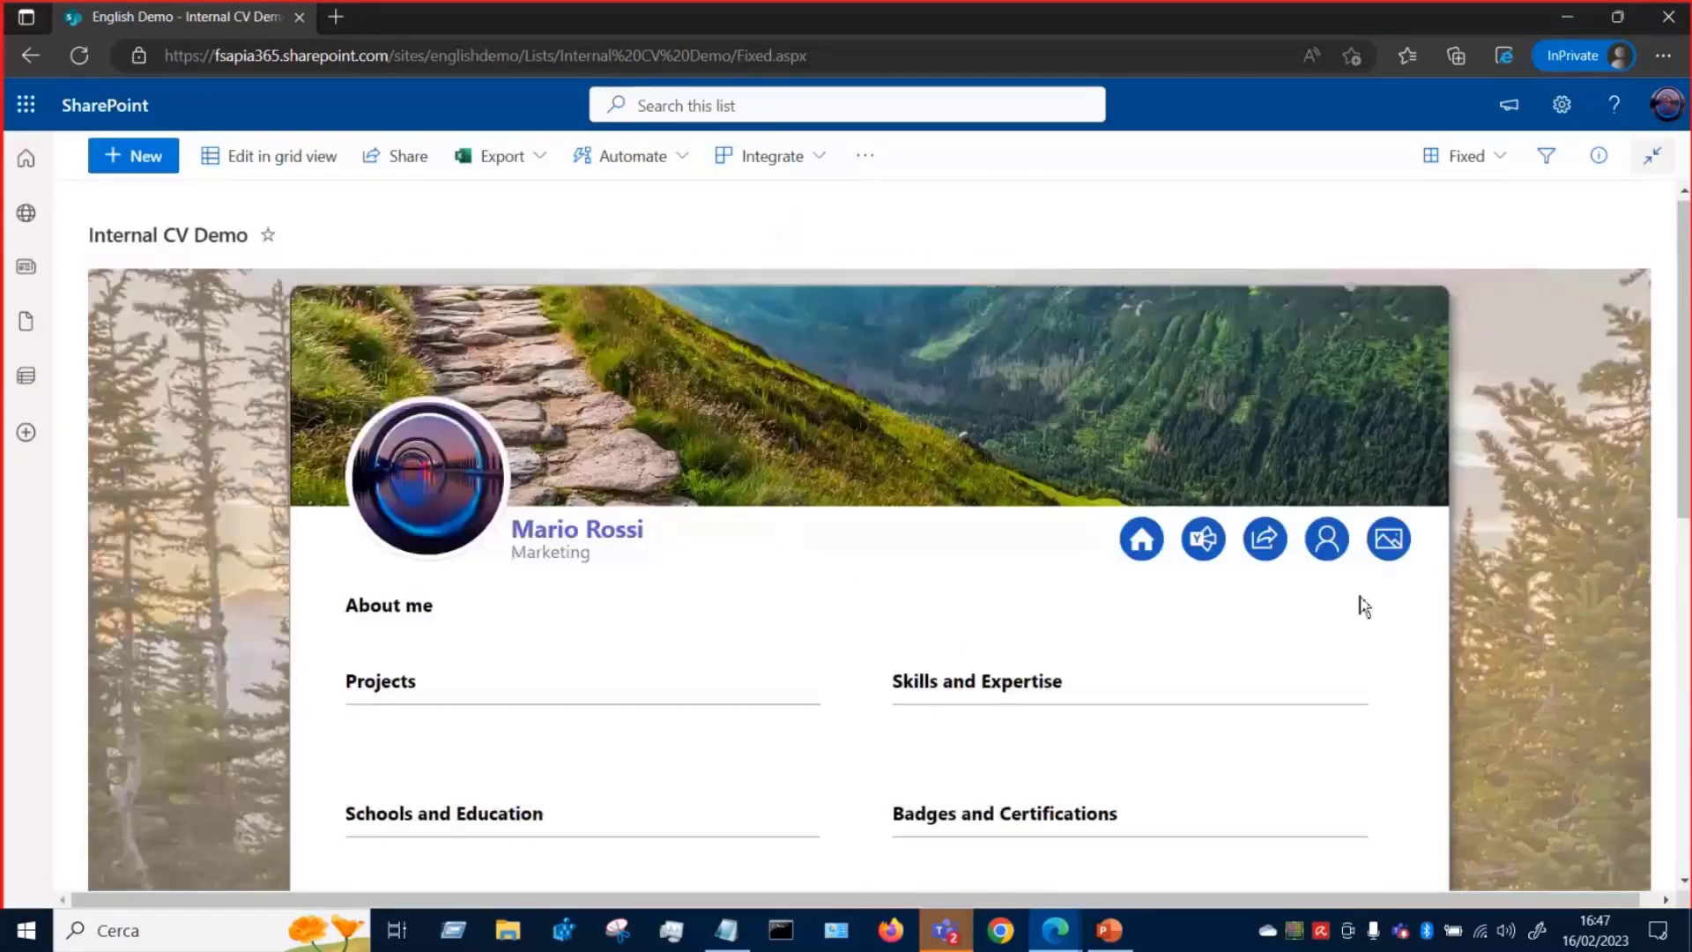
pyautogui.scroll(-2, 652, 595)
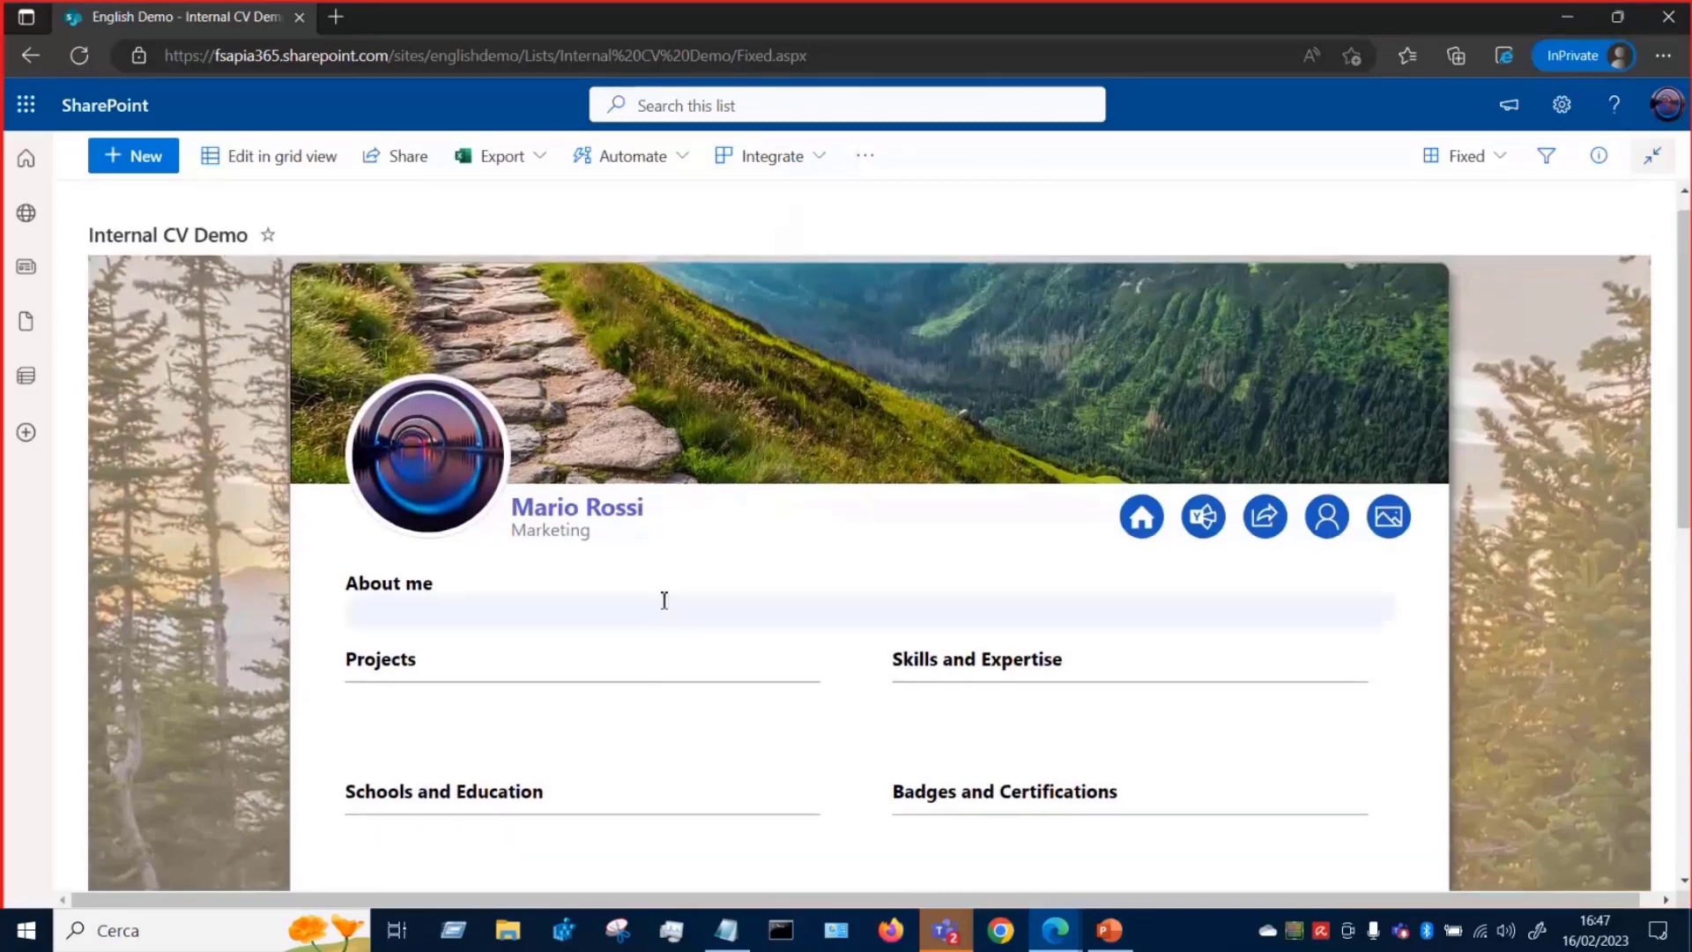
pyautogui.scroll(-2, 551, 582)
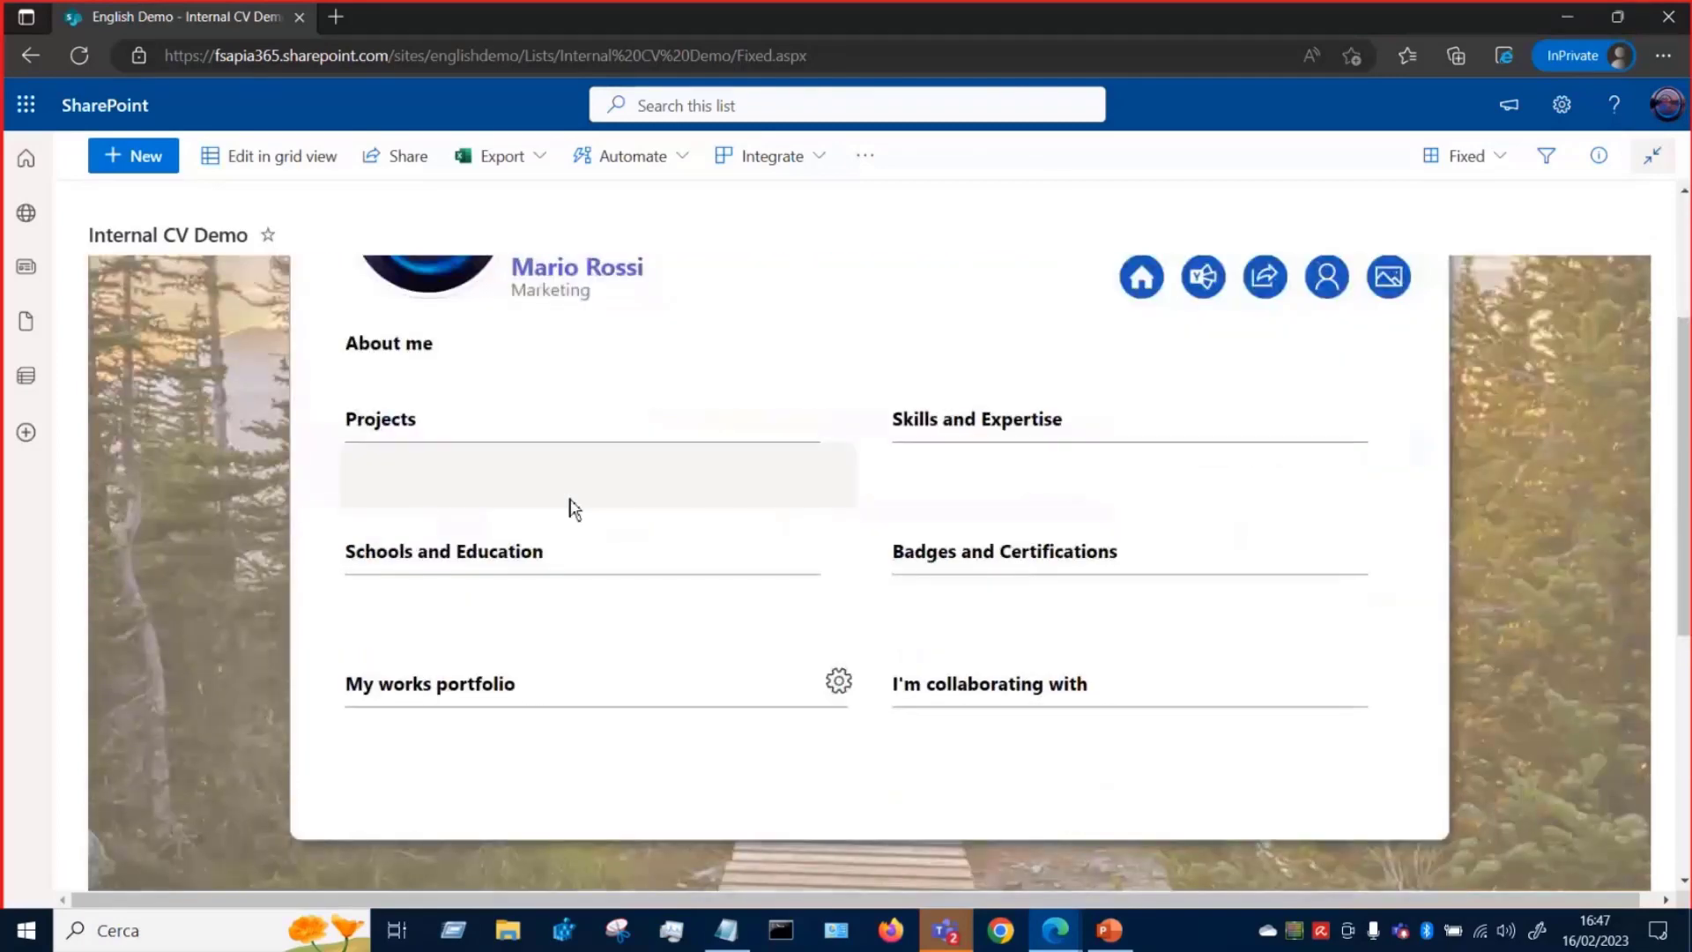
pyautogui.scroll(1, 529, 498)
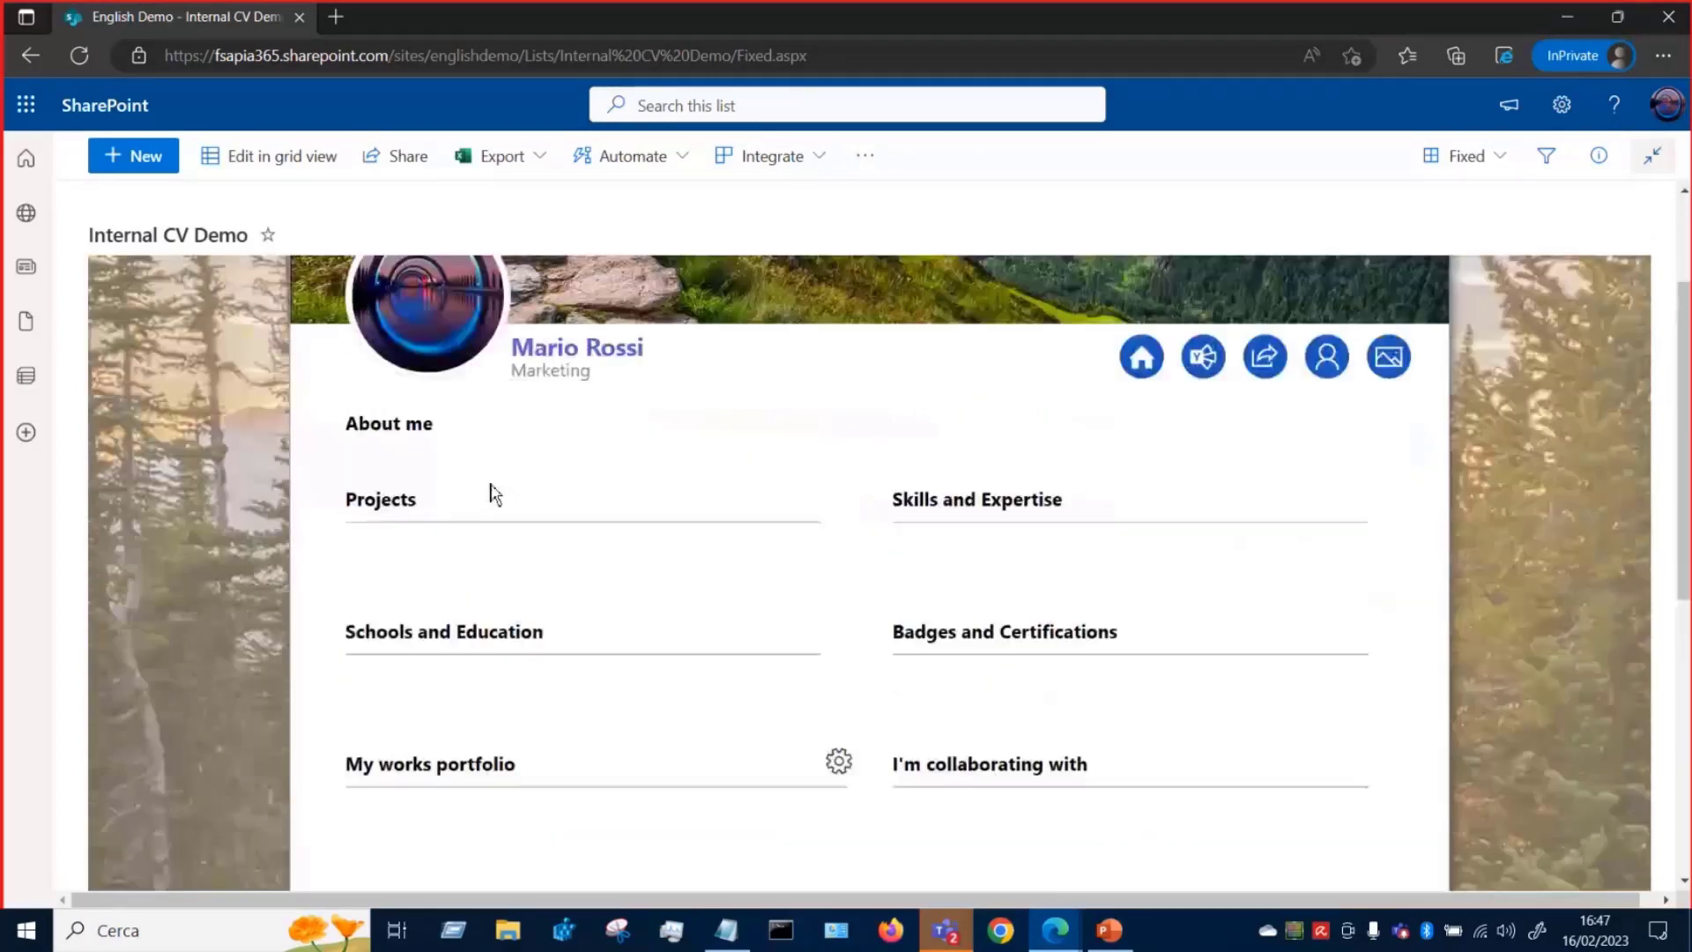
pyautogui.click(534, 456)
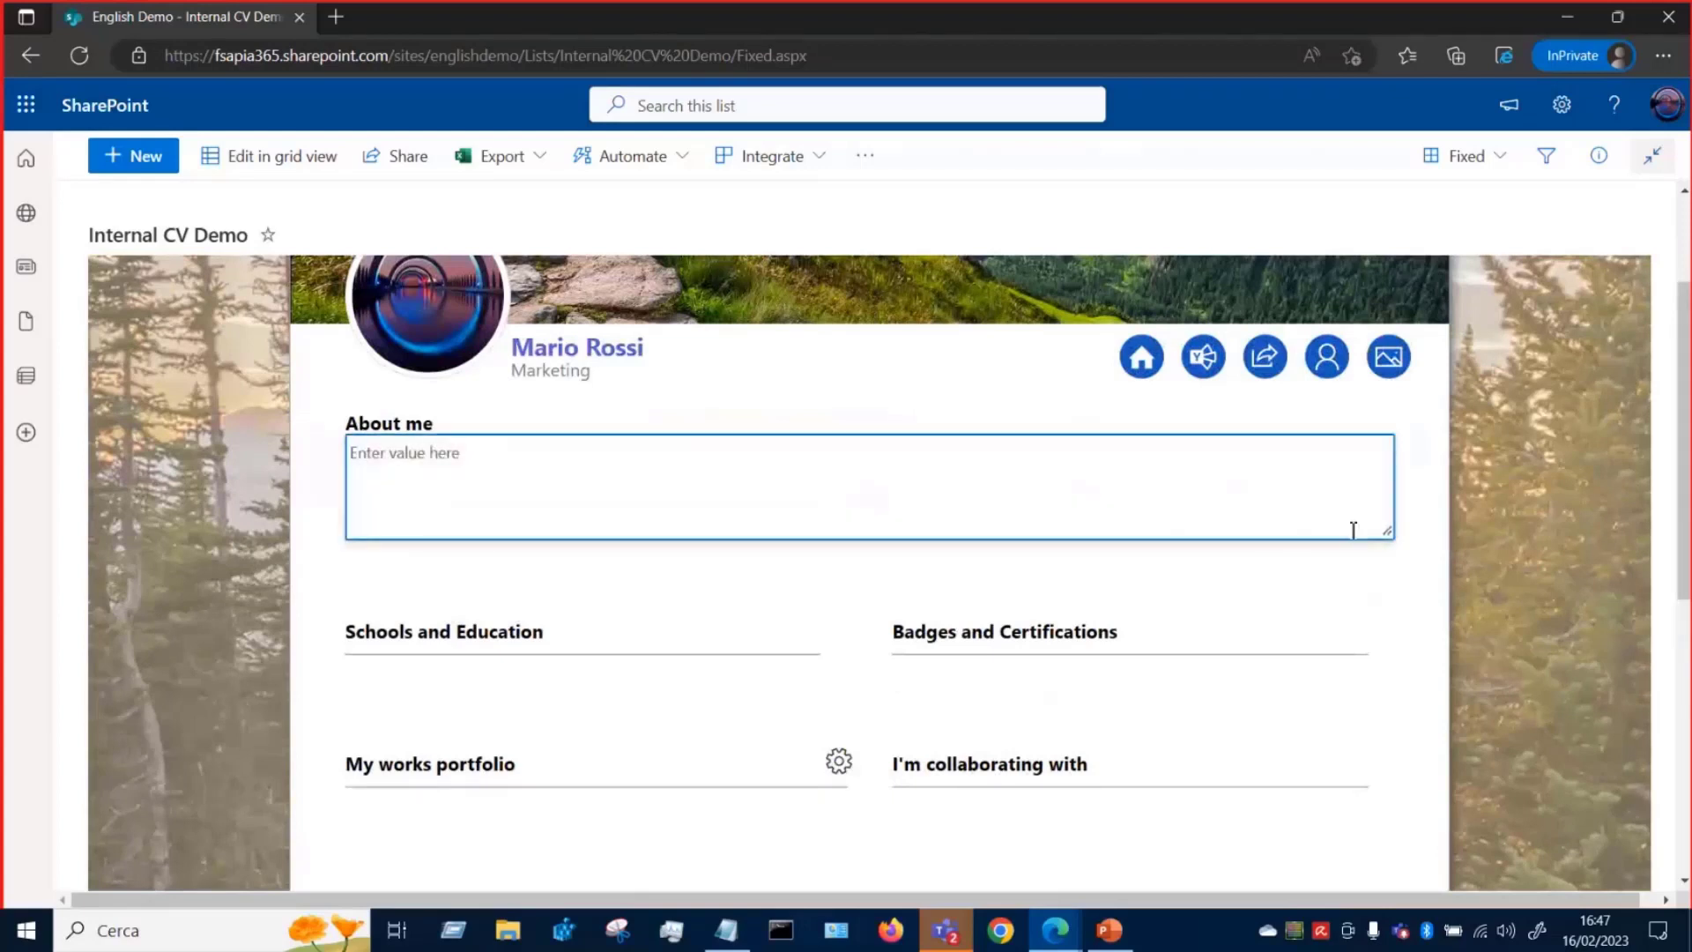
pyautogui.moveTo(1387, 533); pyautogui.dragTo(1390, 555)
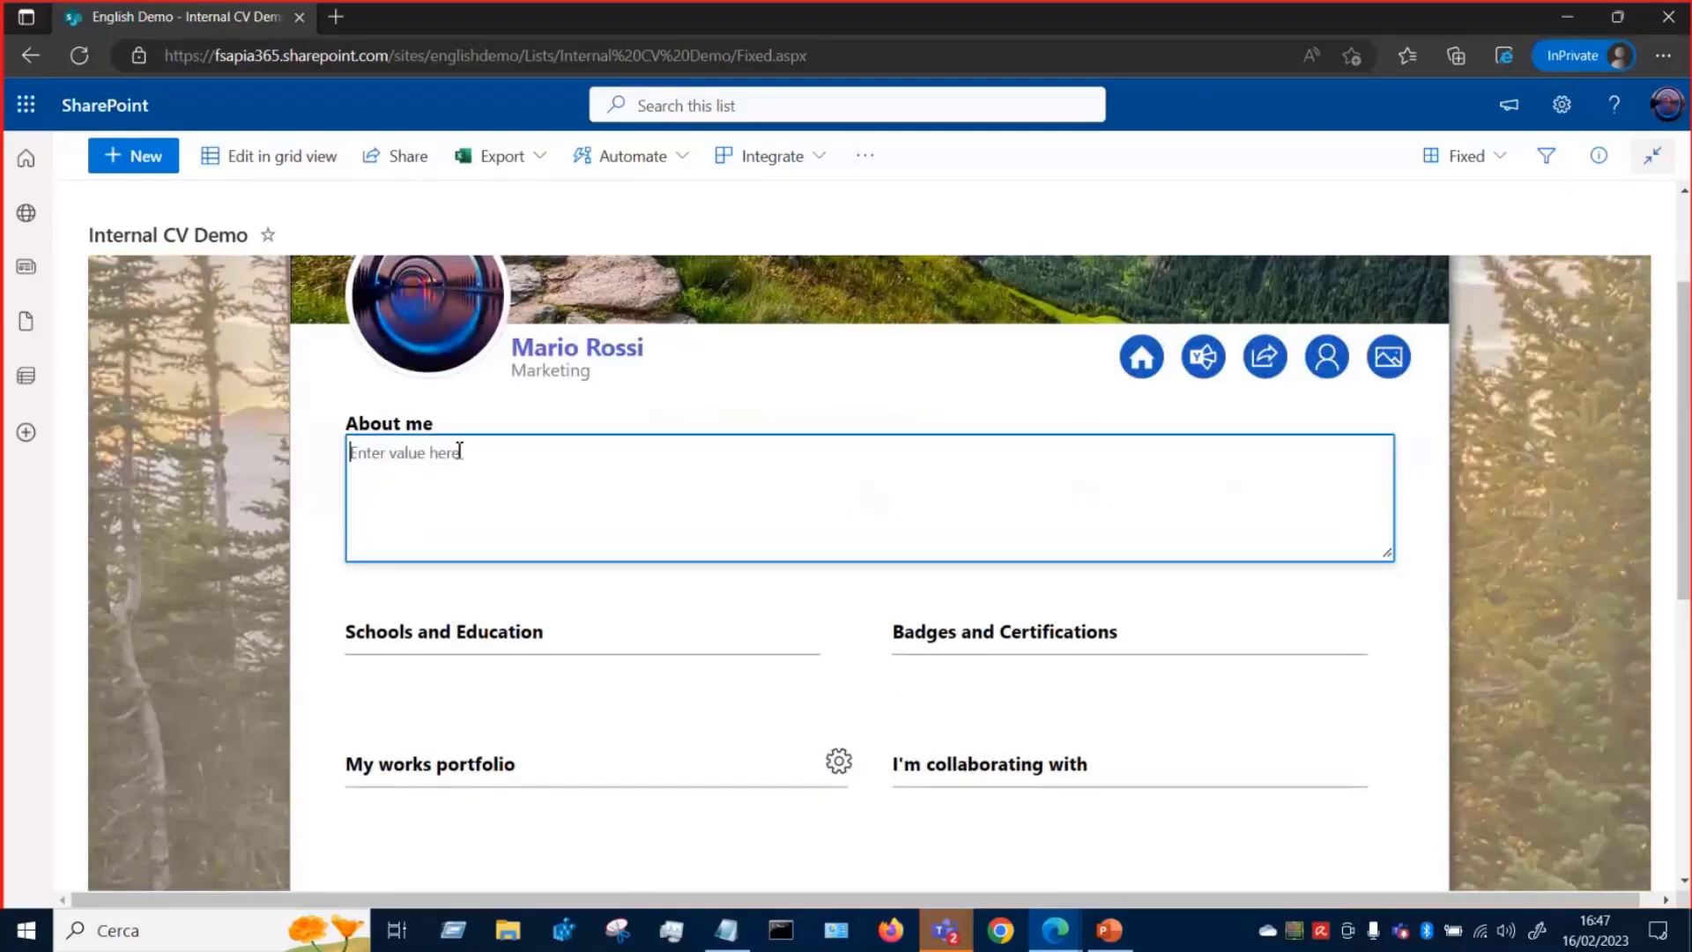
# - Copy the Lorem ipsum paragraph from Notepad, paste it into About me, and save
pyautogui.click(737, 941)
pyautogui.rightClick(521, 67)
pyautogui.click(568, 130)
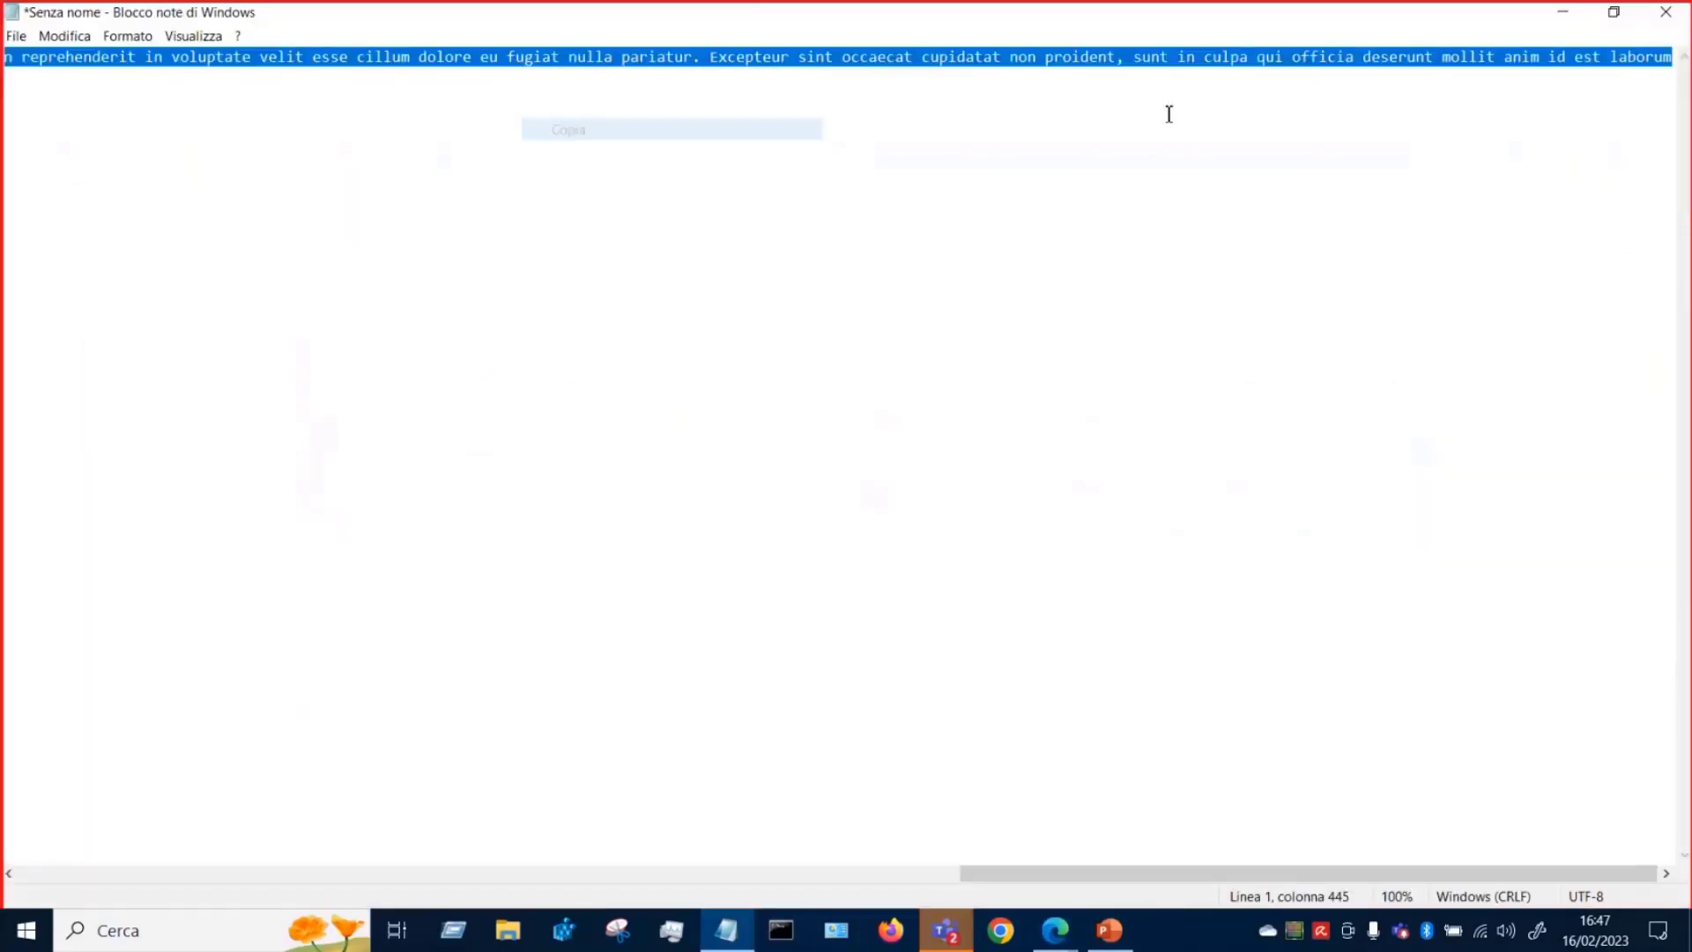
pyautogui.click(1557, 12)
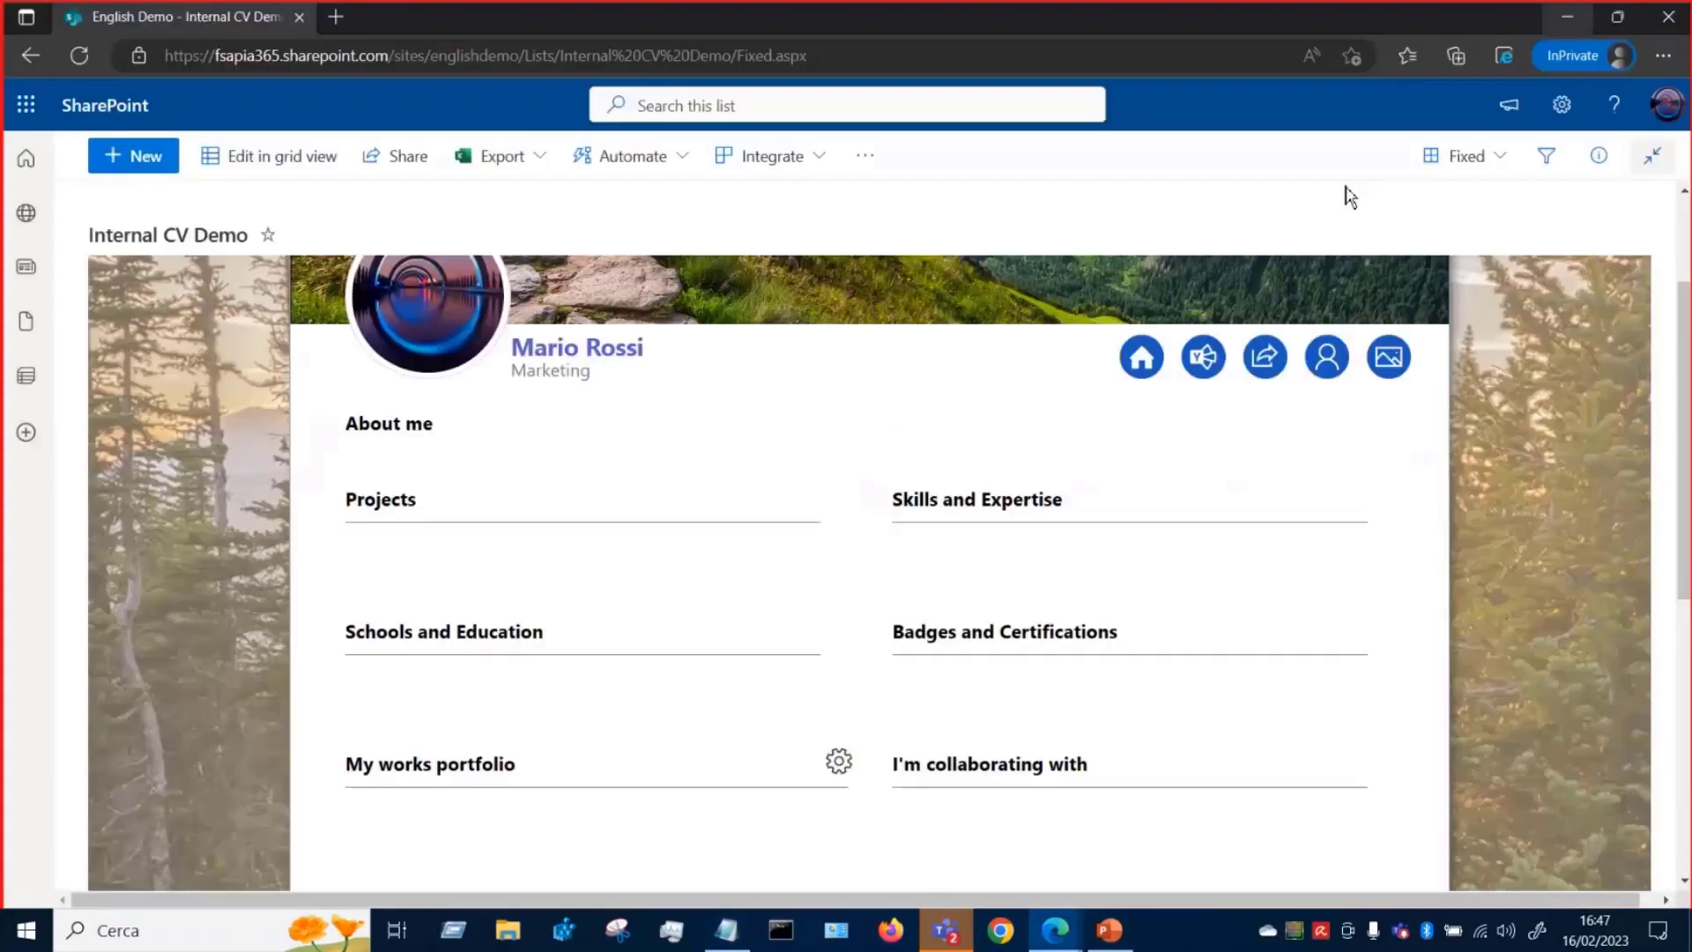
pyautogui.click(479, 551)
pyautogui.write('Lorem ipsum dolor sit amet, consectetur adipiscing elit, sed do eiusmod tempor incididunt ut labore et dolore magna aliqua. Ut enim ad minim veniam, quis nostrud exercitation ullamco laboris nisi ut aliquip ex ea commodo consequat. Duis aute irure dolor in reprehenderit in voluptate velit esse cillum dolore eu fugiat nulla pariatur. Excepteur sint occaecat cupidatat non proident, sunt in culpa qui officia deserunt mollit anim id est laborum')
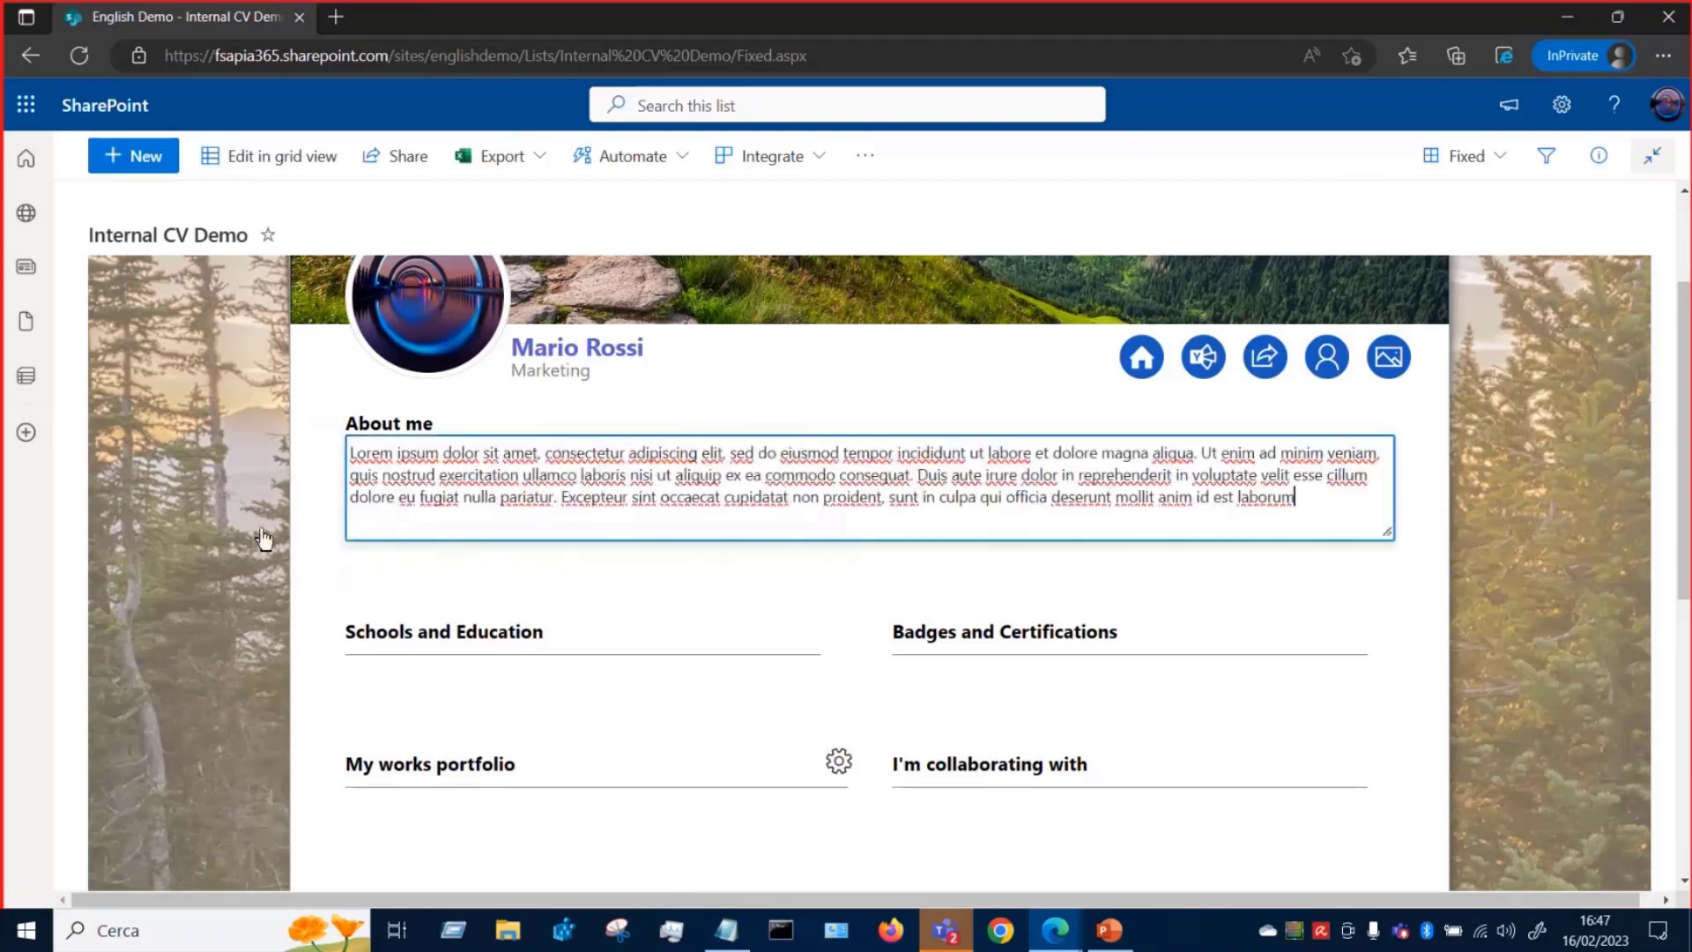
pyautogui.click(262, 539)
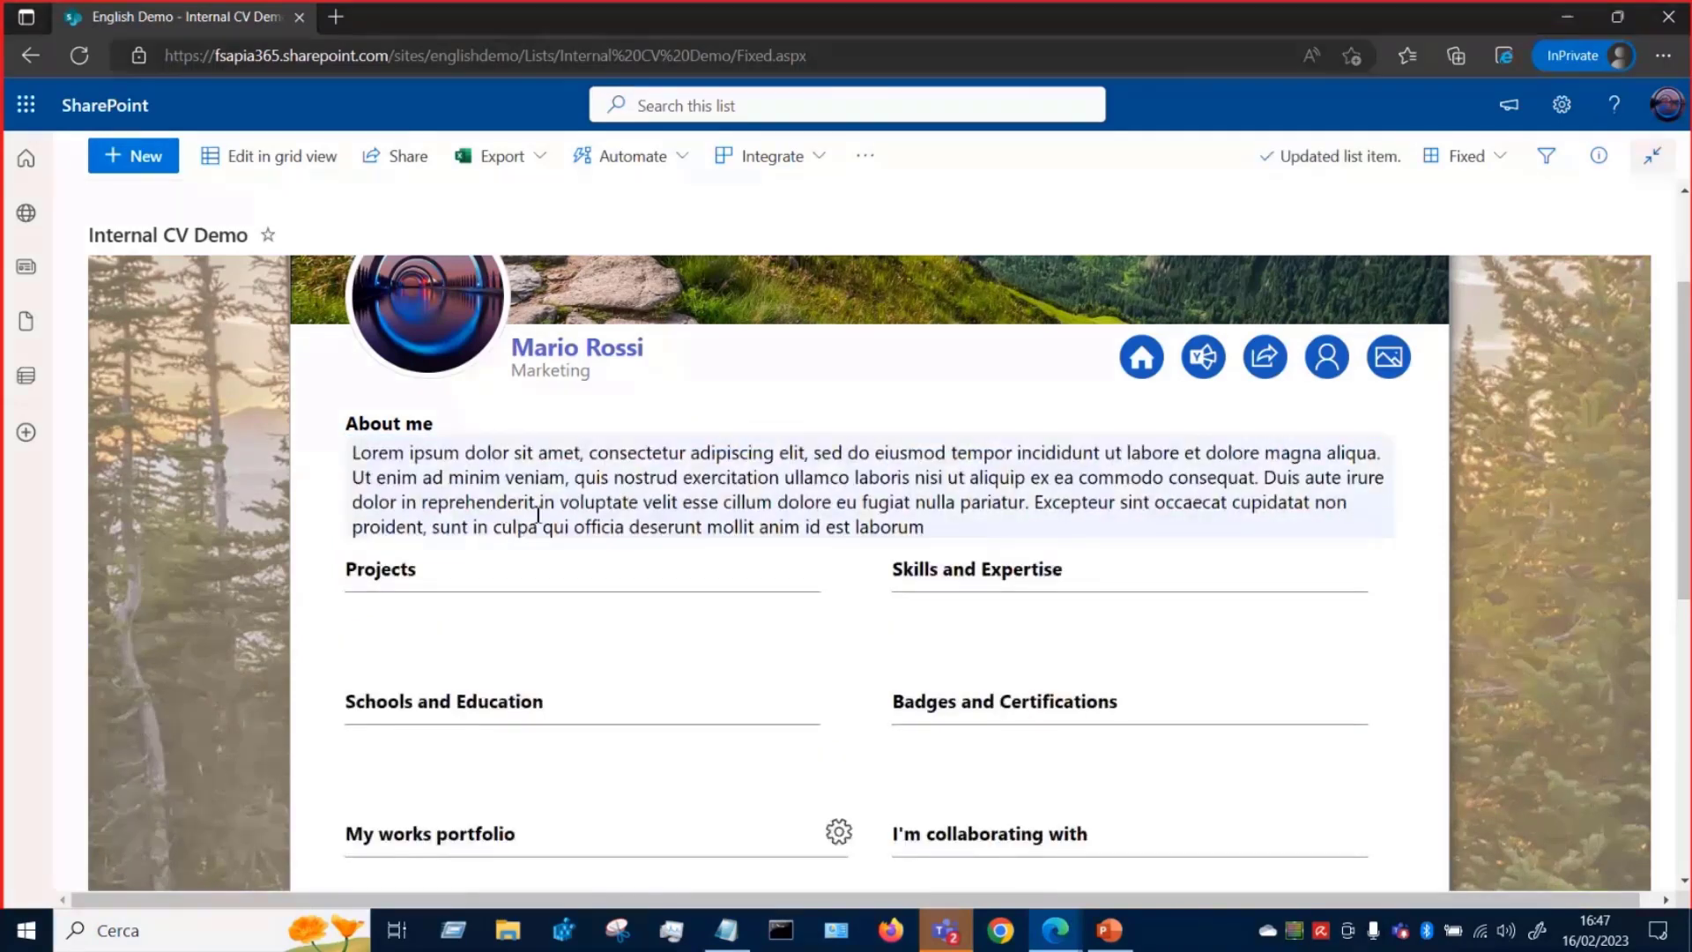
# - Add the tags 'aaaaaaaa' and 'dddddddddddddd' to Projects and save the field
pyautogui.scroll(2, 614, 511)
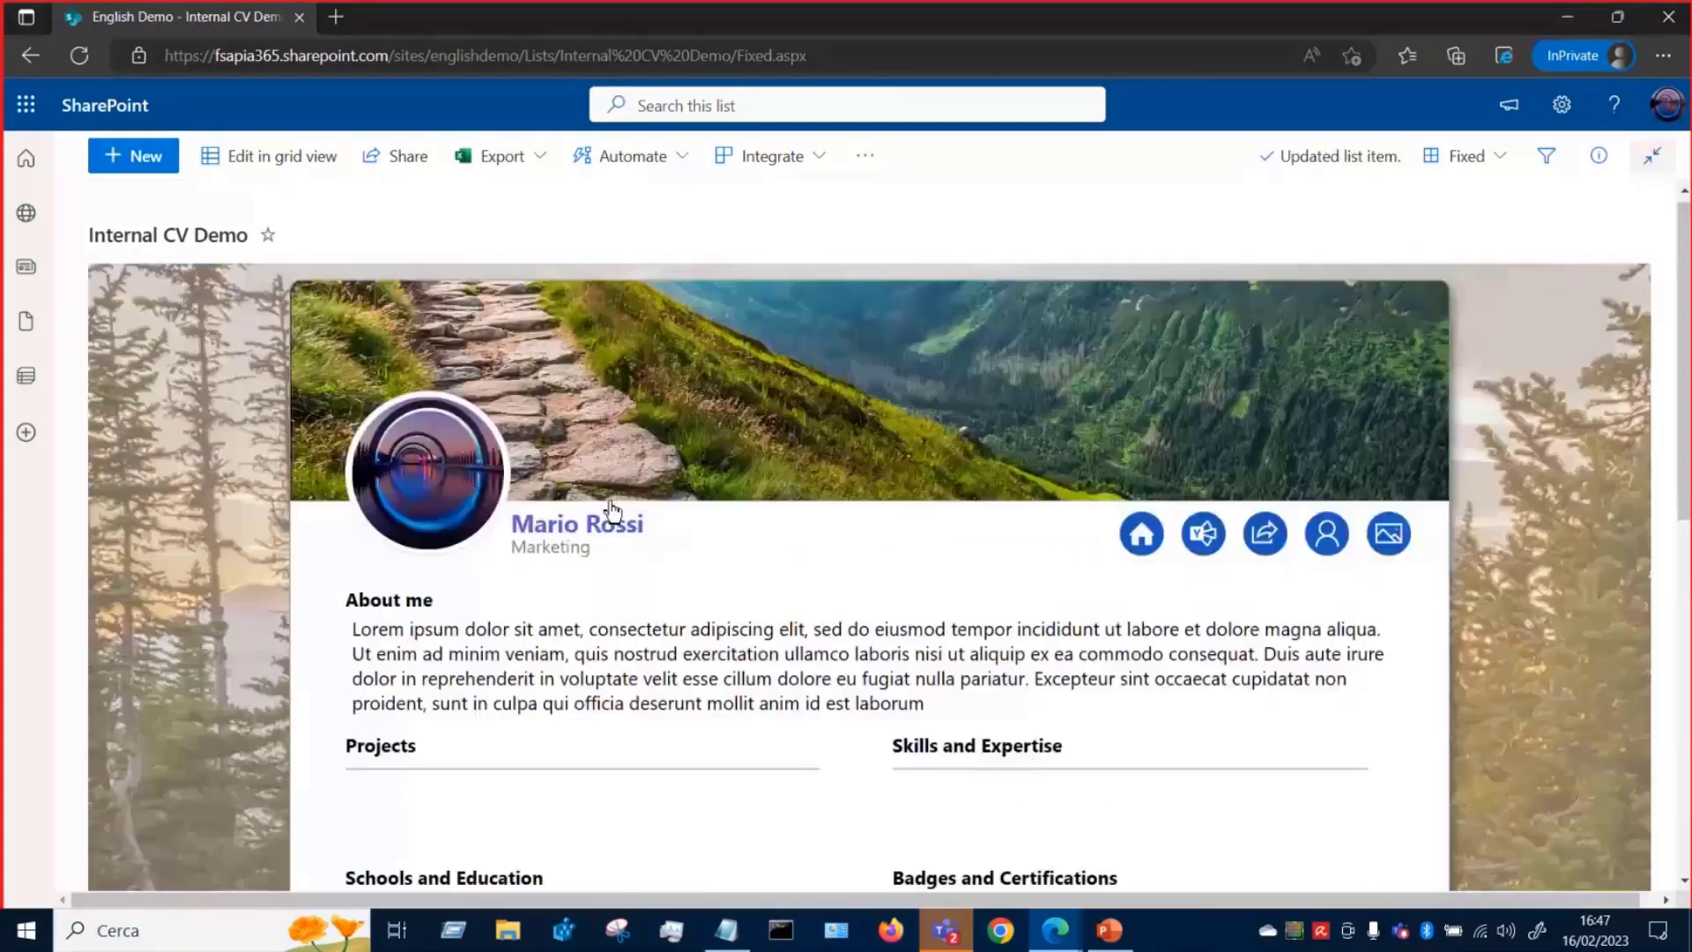
pyautogui.scroll(-2, 613, 511)
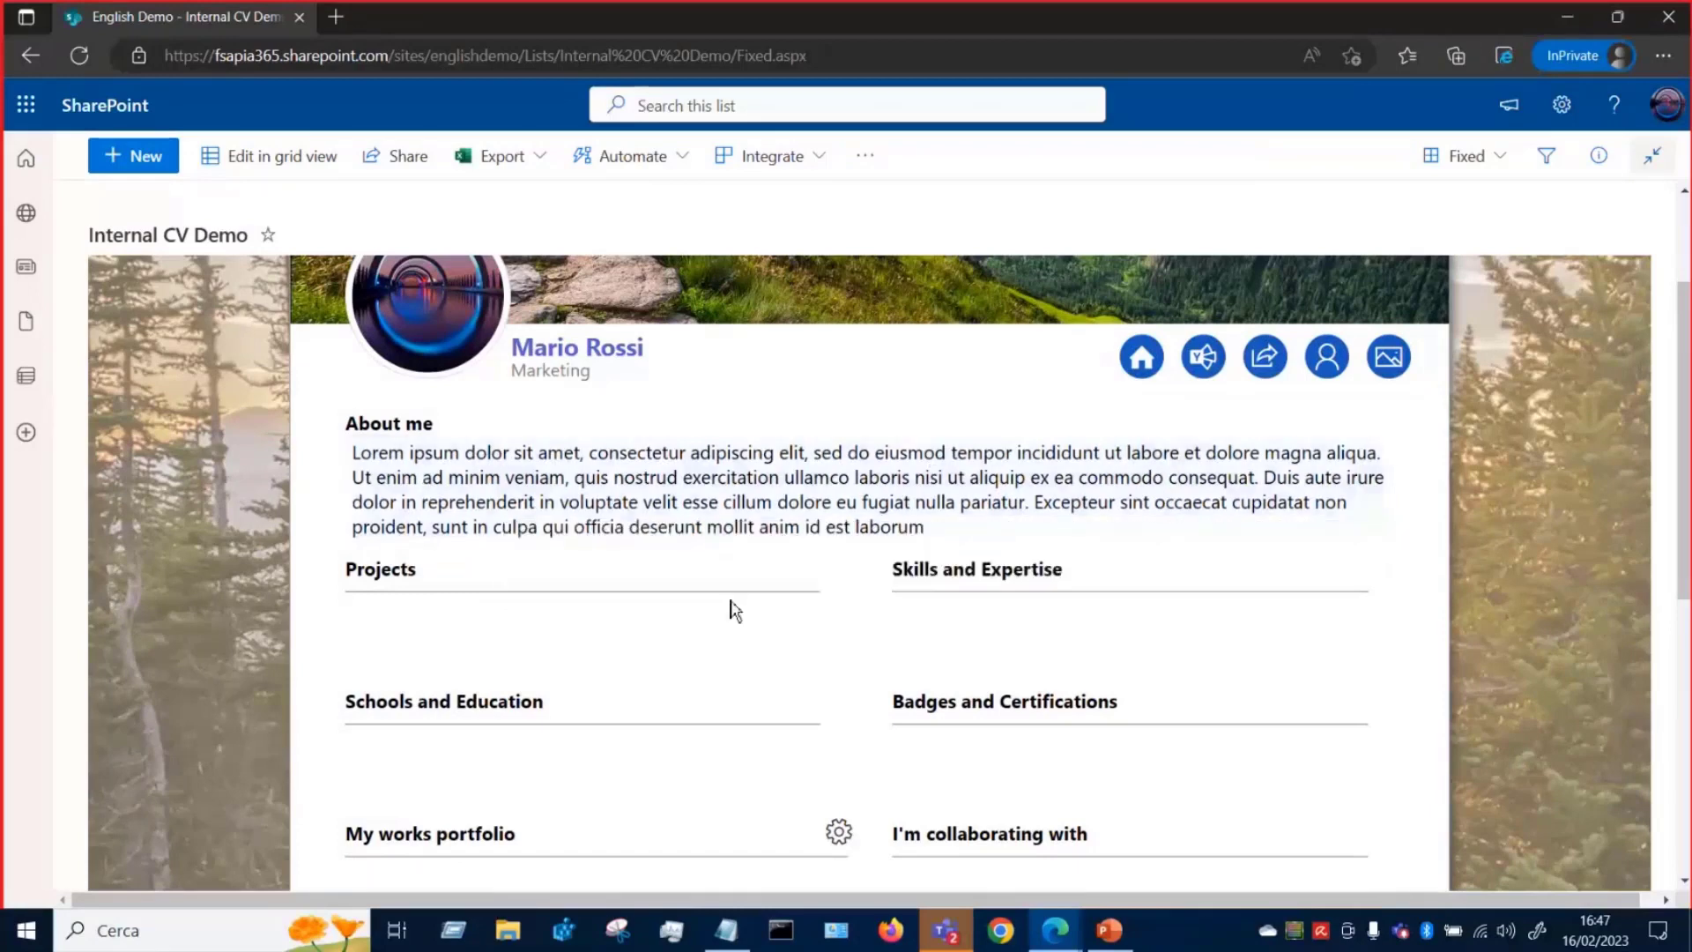
pyautogui.scroll(-2, 737, 605)
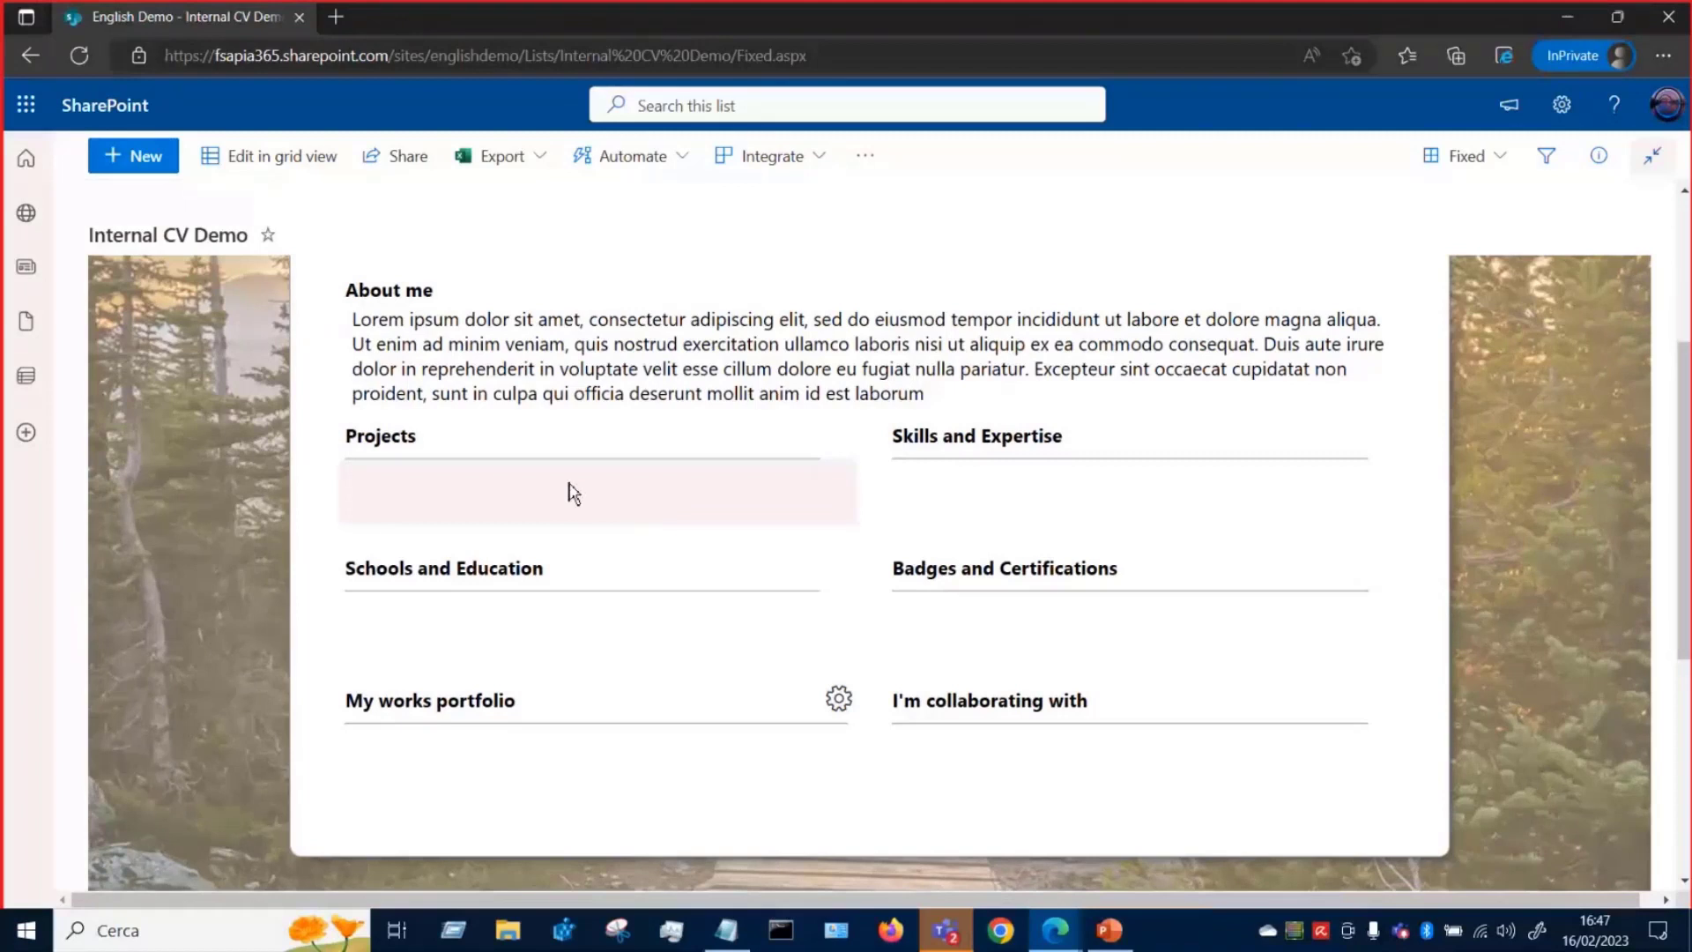
pyautogui.click(556, 511)
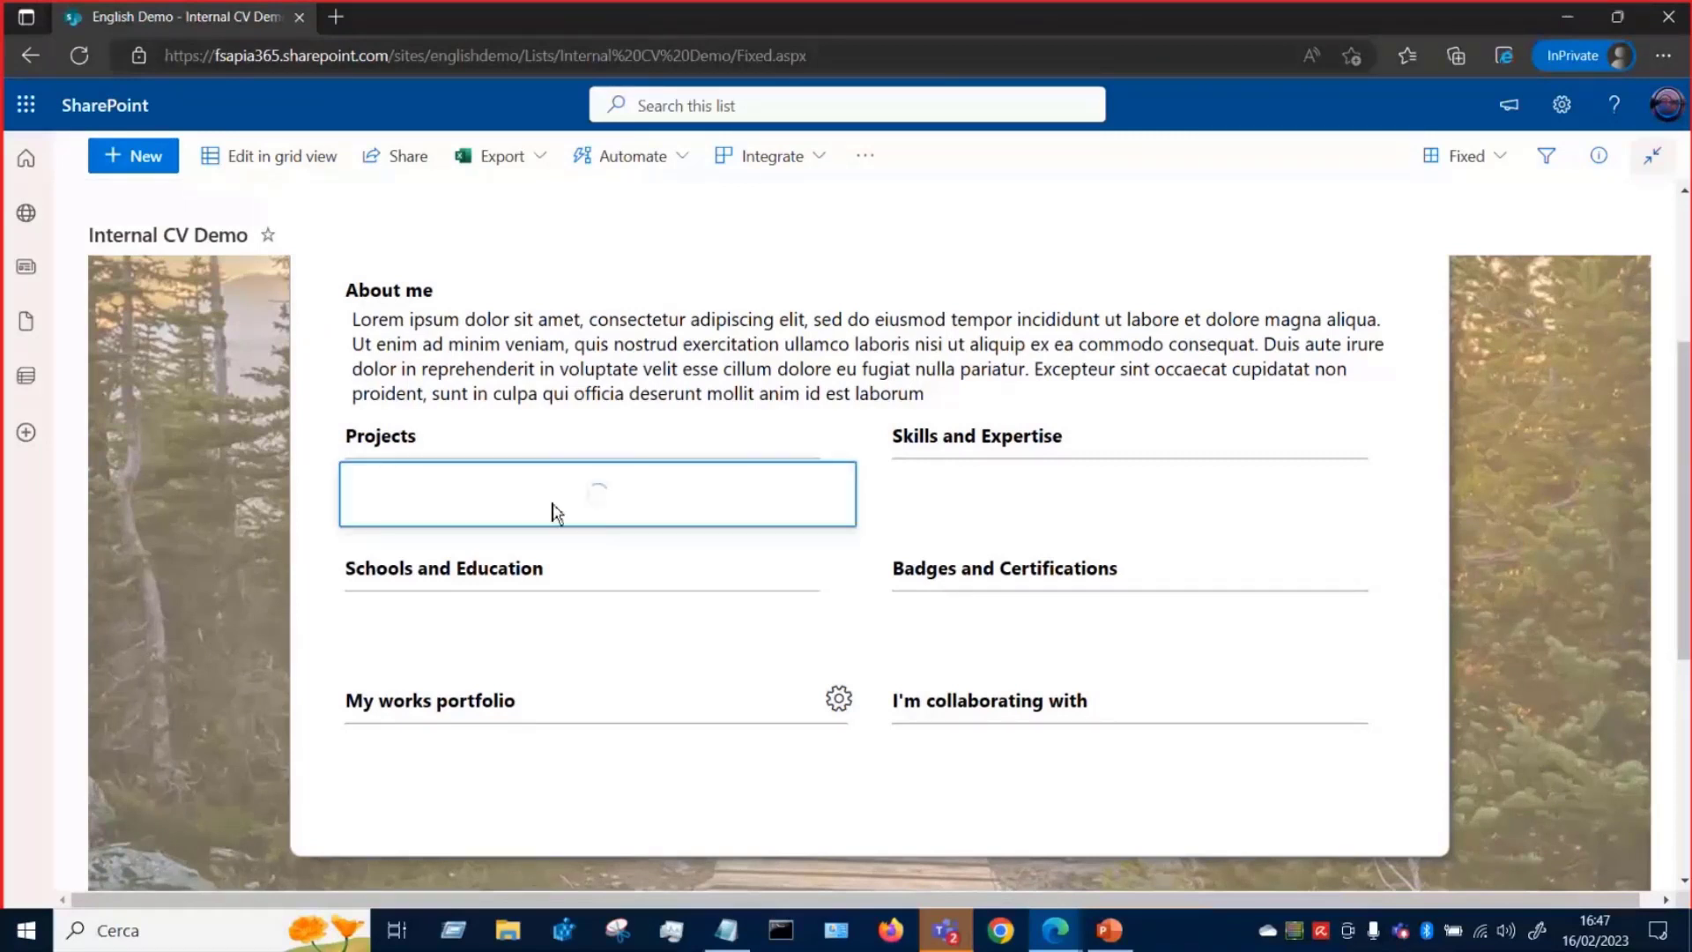
pyautogui.write('a')
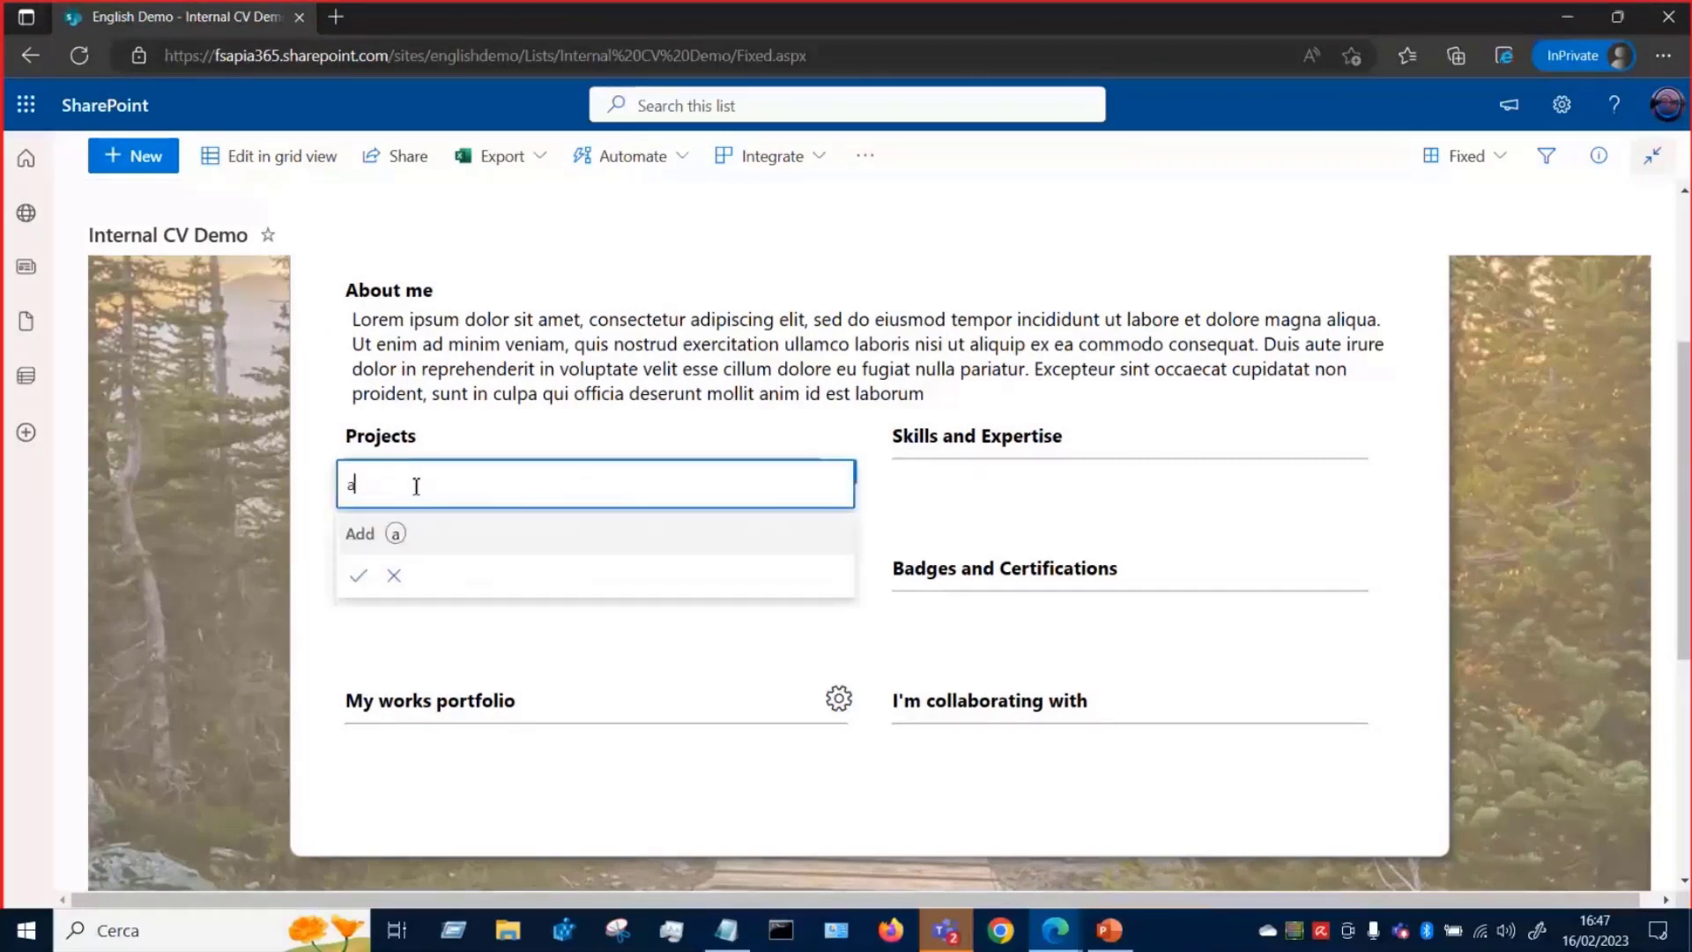
pyautogui.write('aaaaaaa')
pyautogui.click(526, 537)
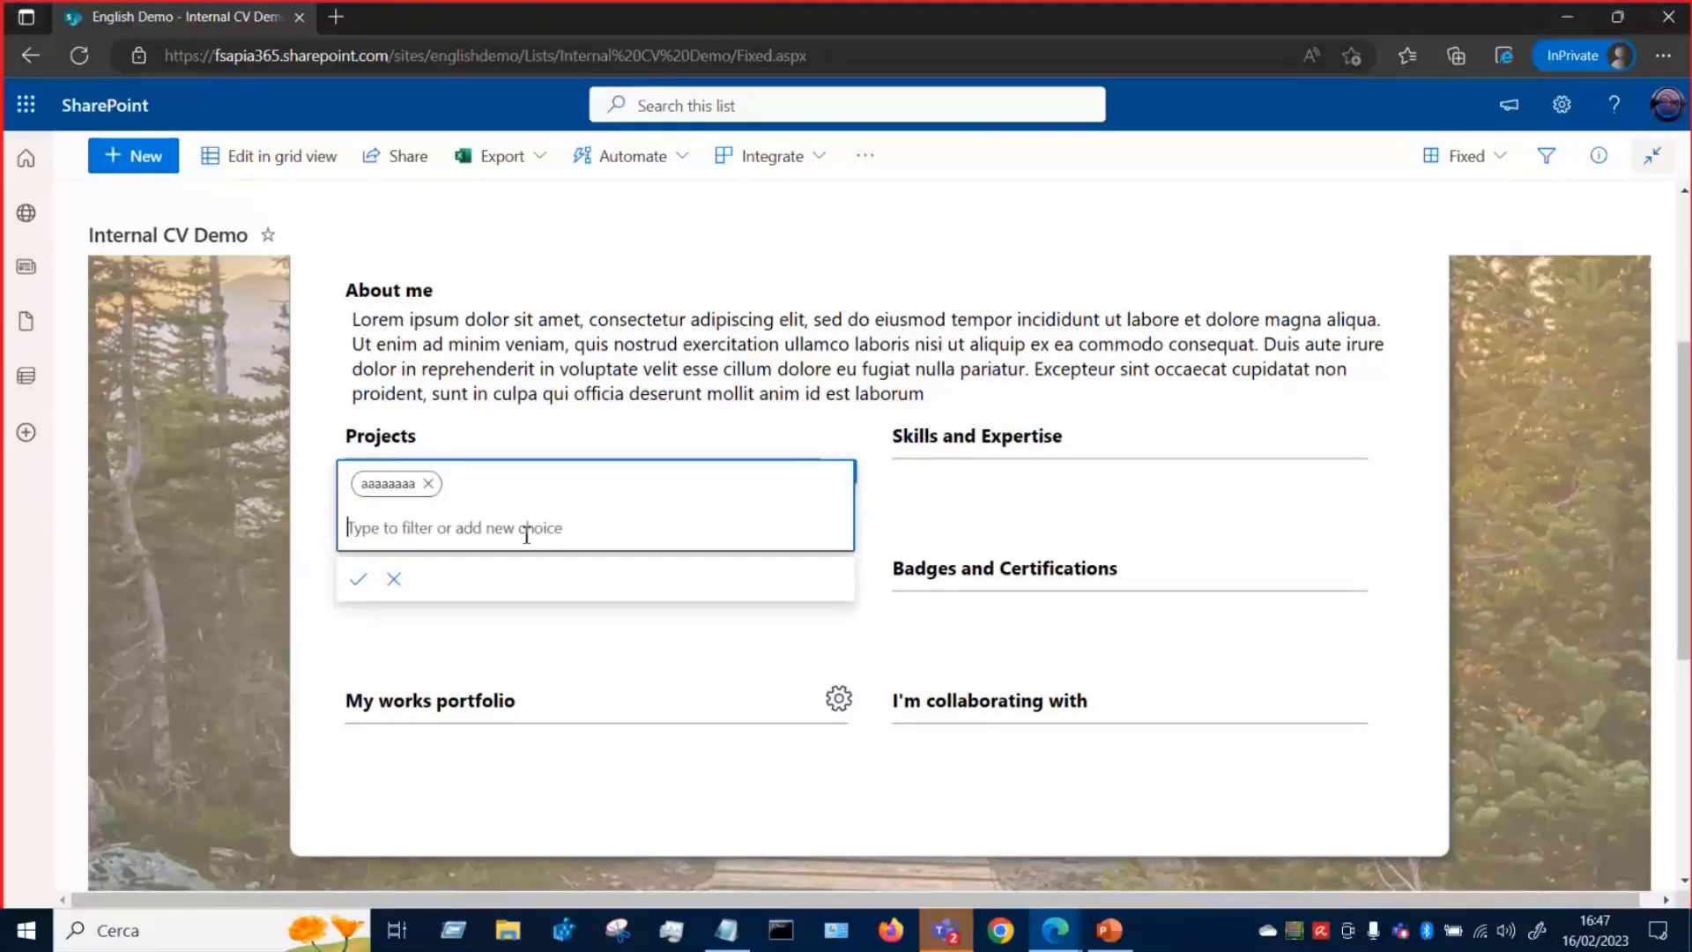
pyautogui.write('dddddddddddd')
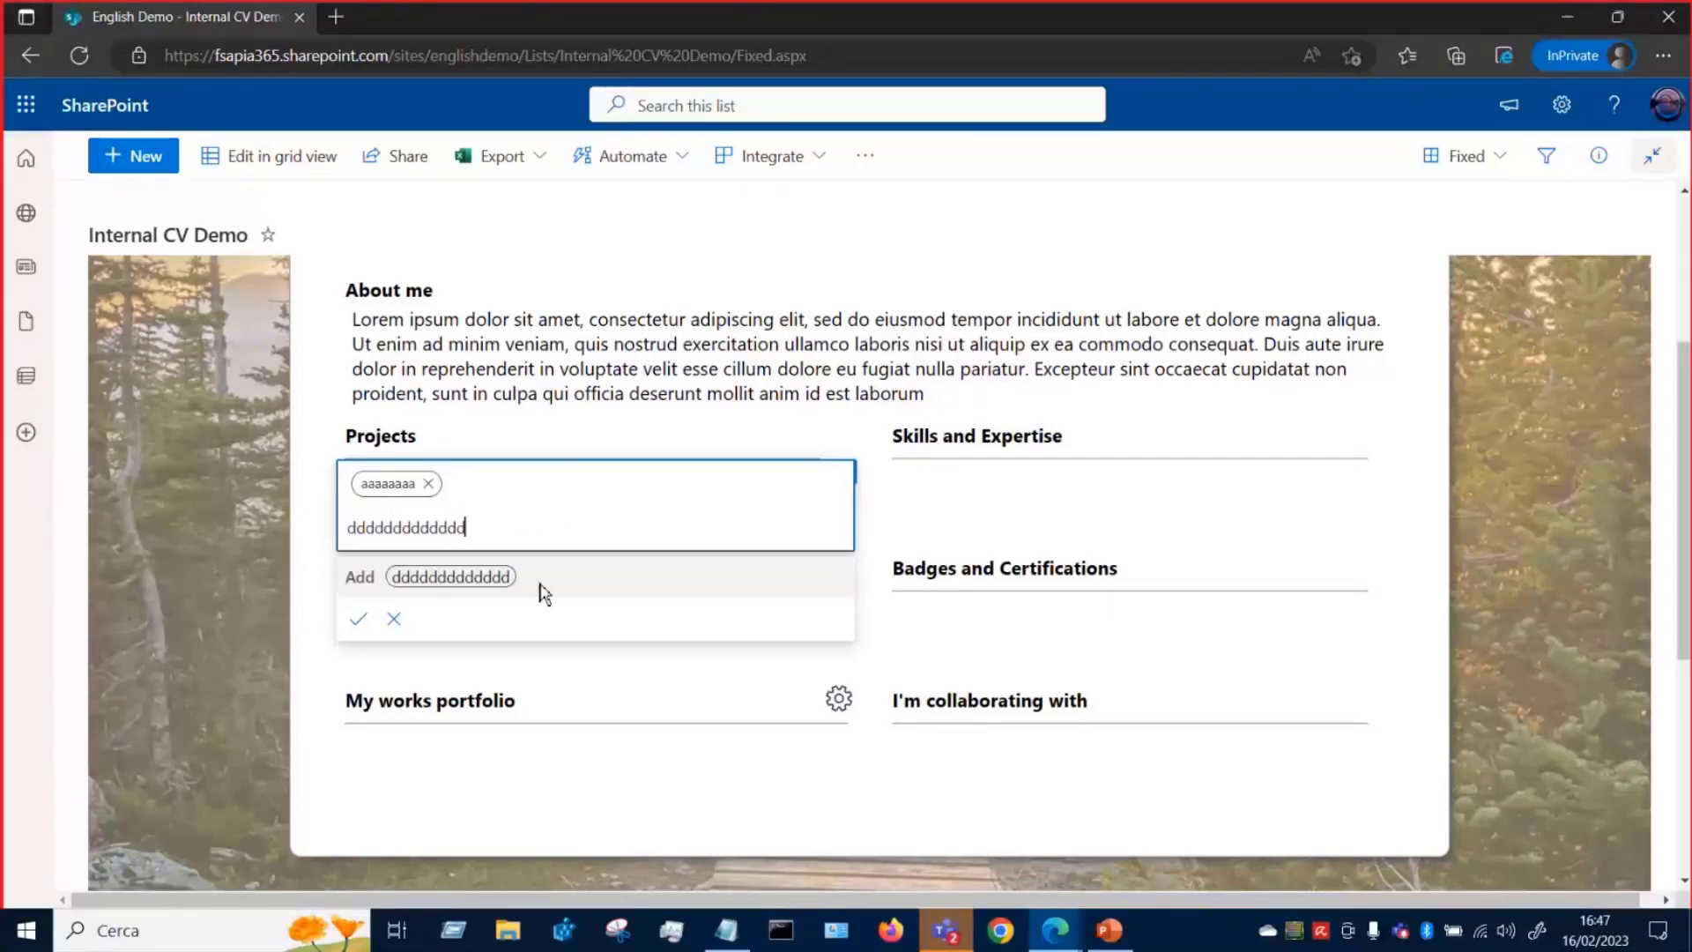
pyautogui.click(542, 590)
pyautogui.write('ddddddddddddddddd')
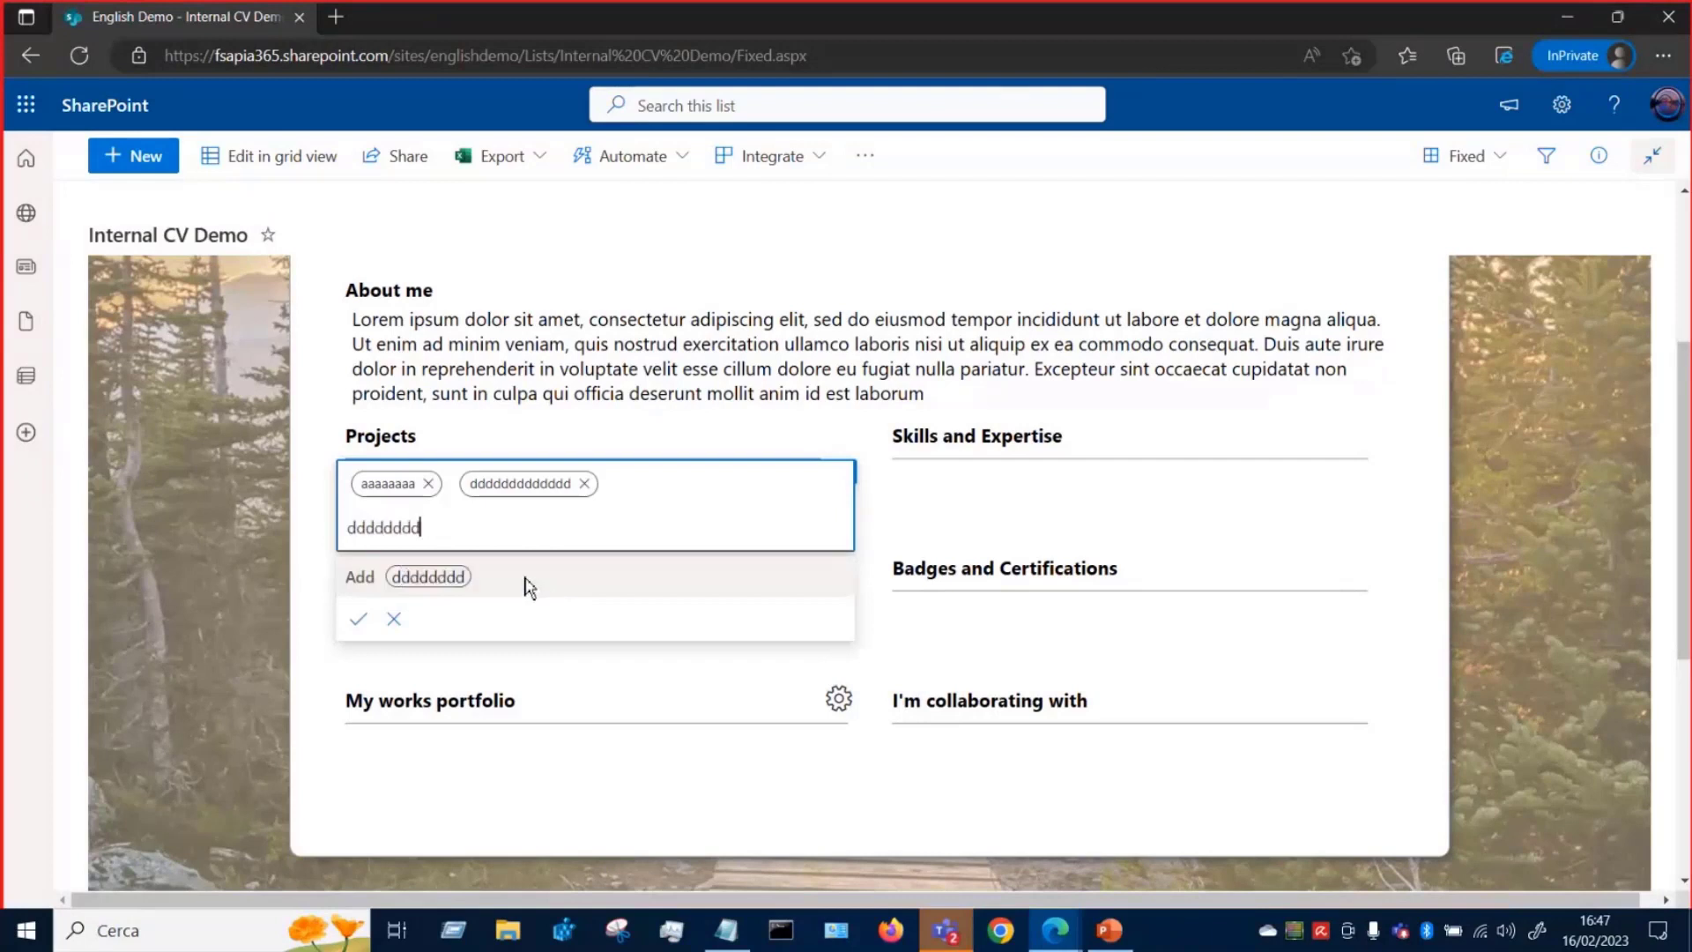
pyautogui.click(362, 622)
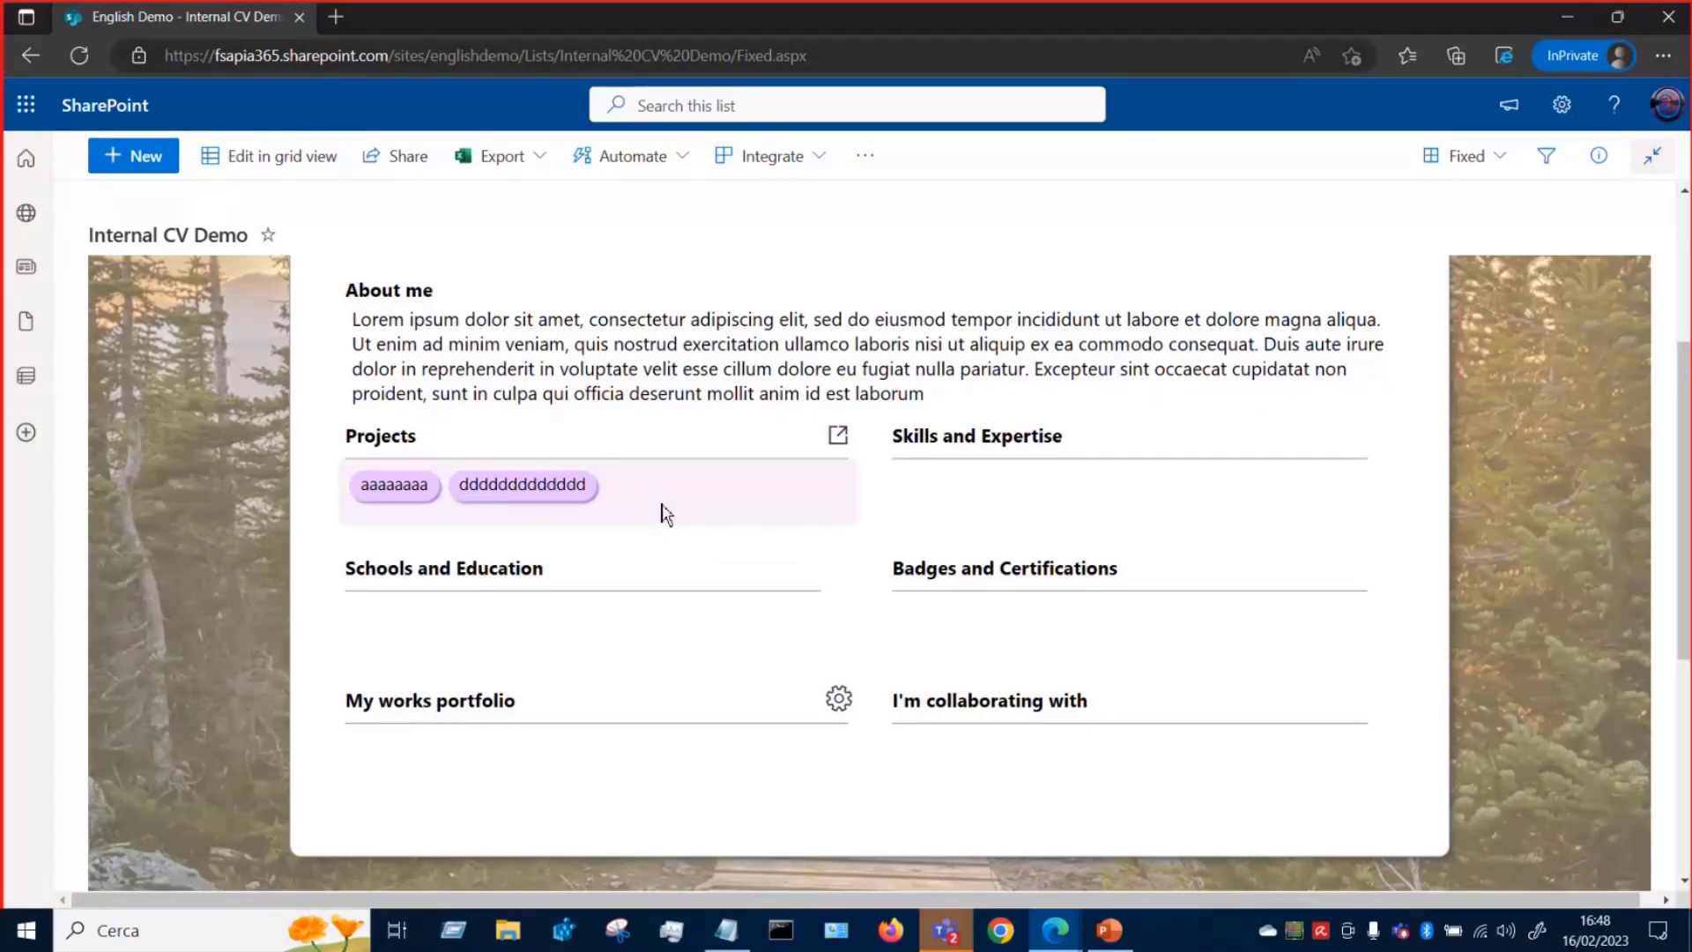
# - Open the Projects overview and review the empty Schools, Badges and portfolio sections below
pyautogui.click(840, 441)
pyautogui.scroll(-2, 740, 490)
pyautogui.scroll(1, 951, 457)
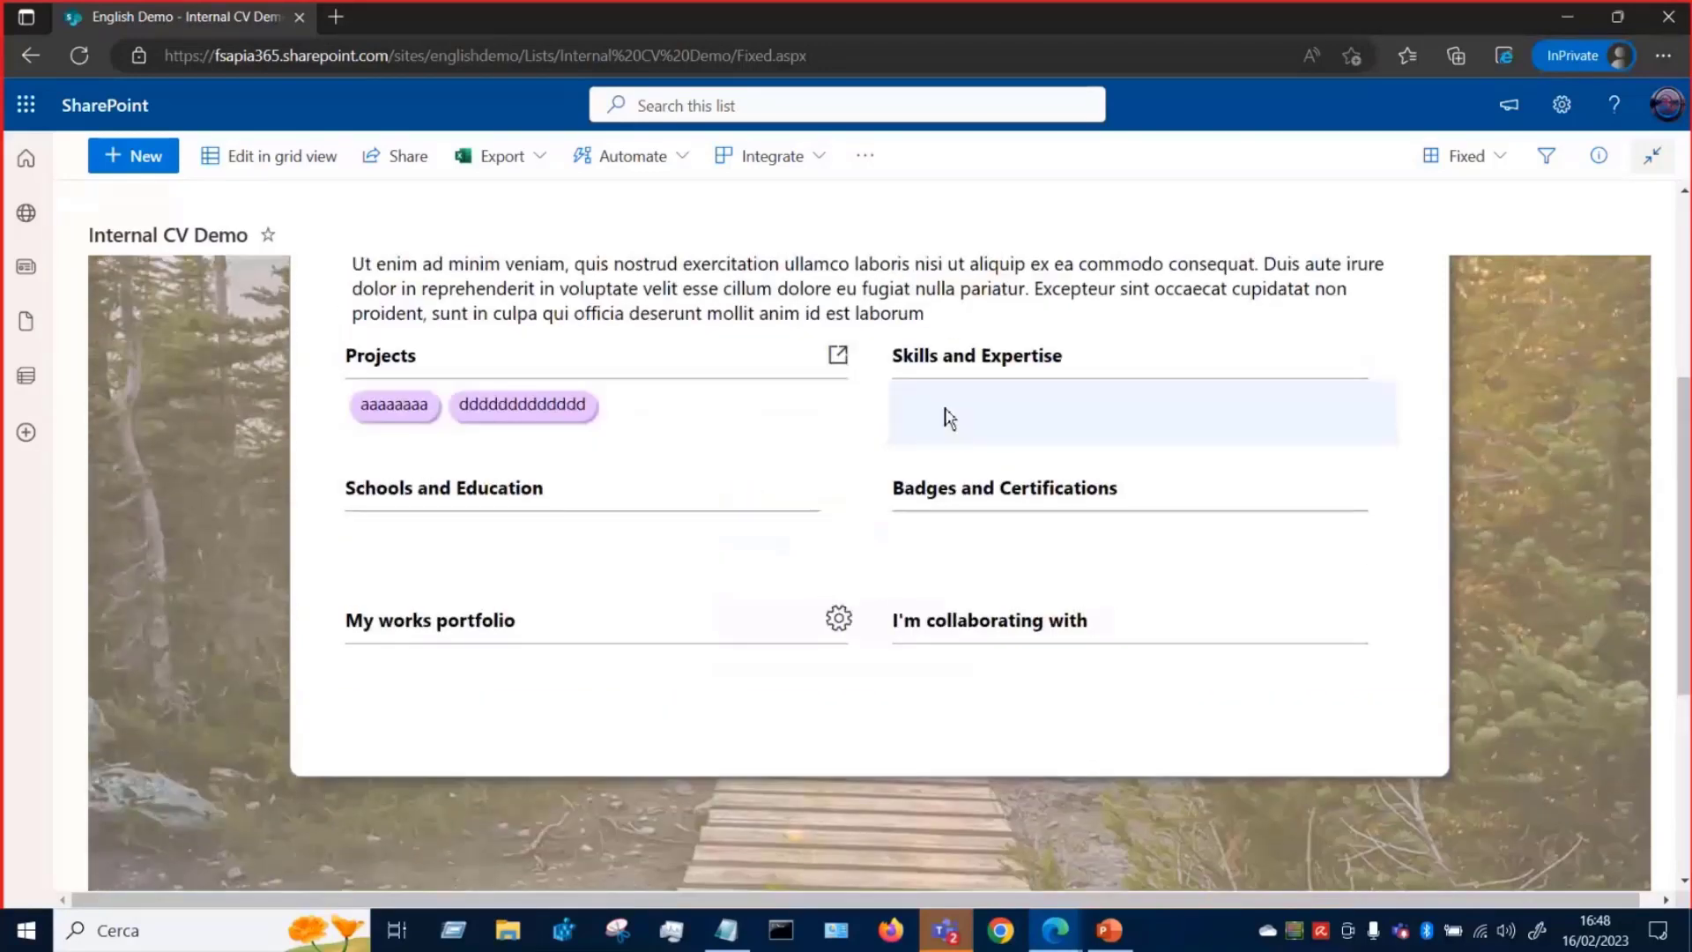
pyautogui.scroll(1, 951, 431)
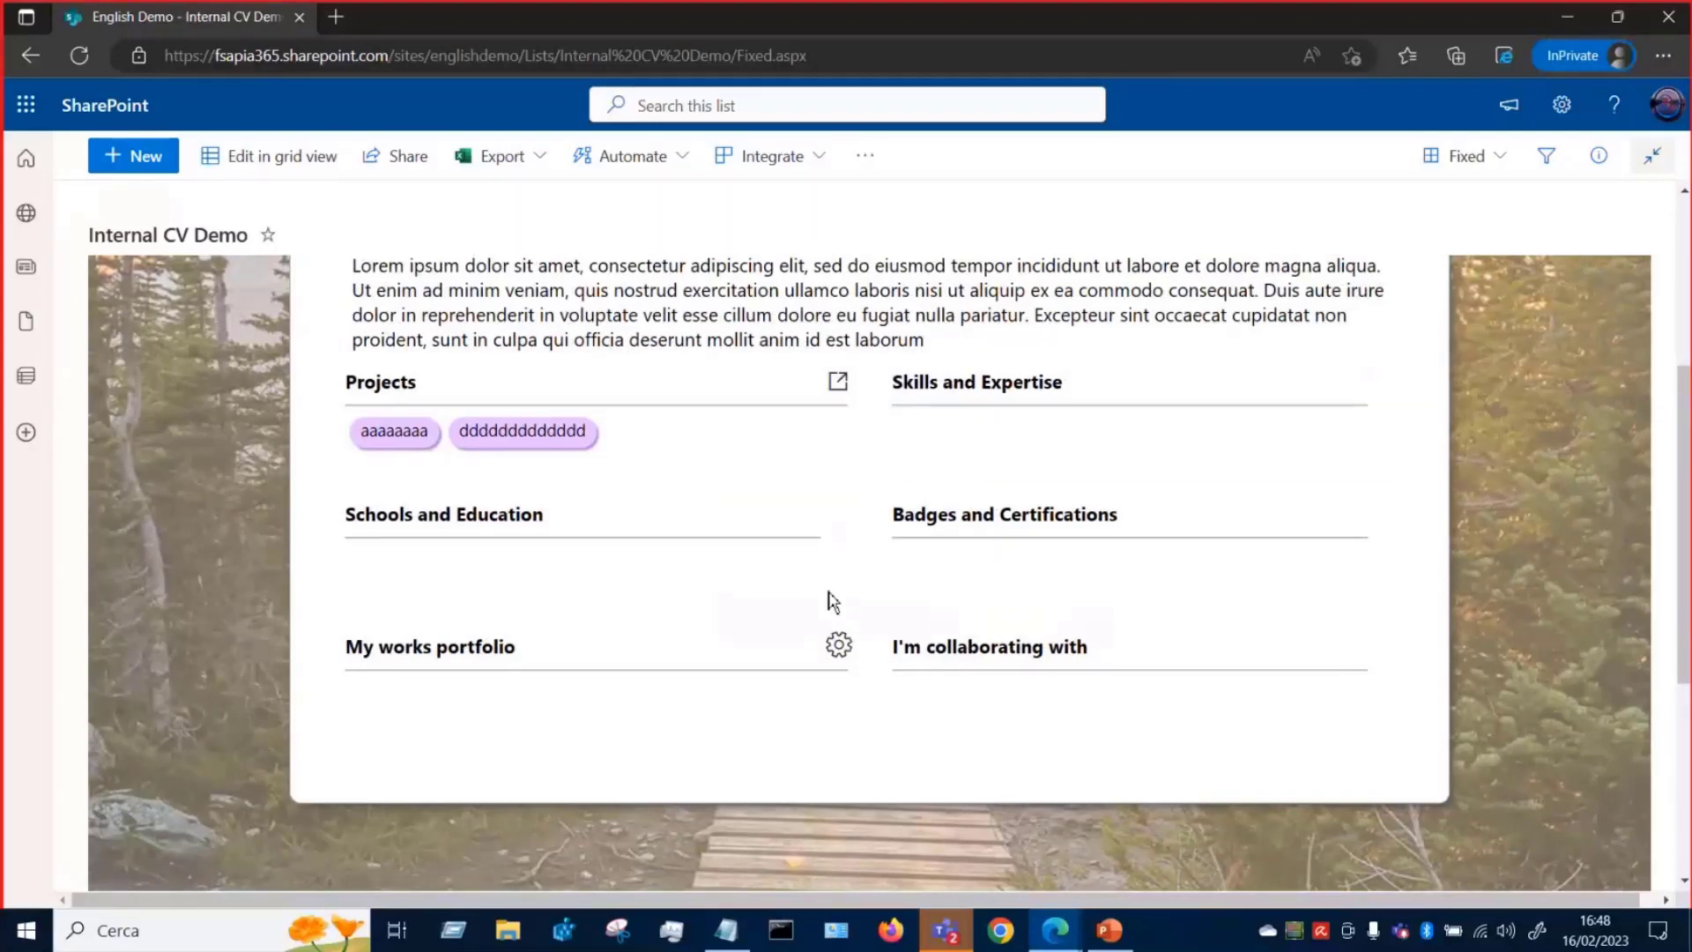
pyautogui.scroll(-2, 837, 681)
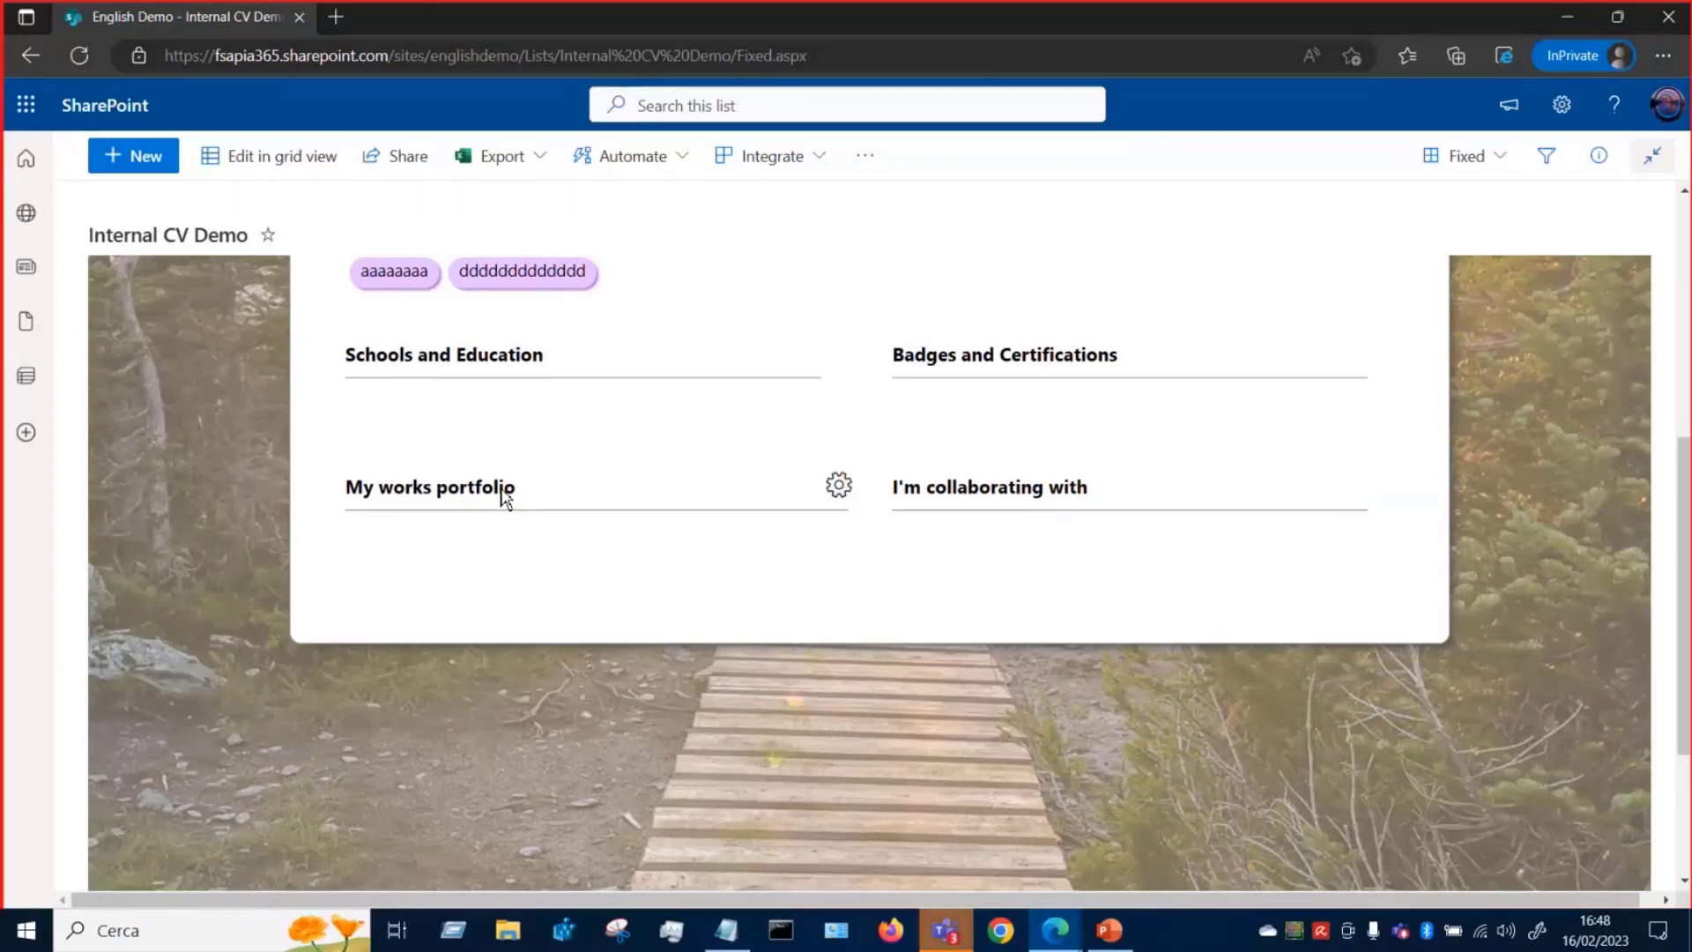
# - Attach Event_Brochure.pdf, Lorem ipsum dolor.docx, Table data.xlsx and Webinar_Presentation.pptx from Desktop, then close properties
pyautogui.click(838, 486)
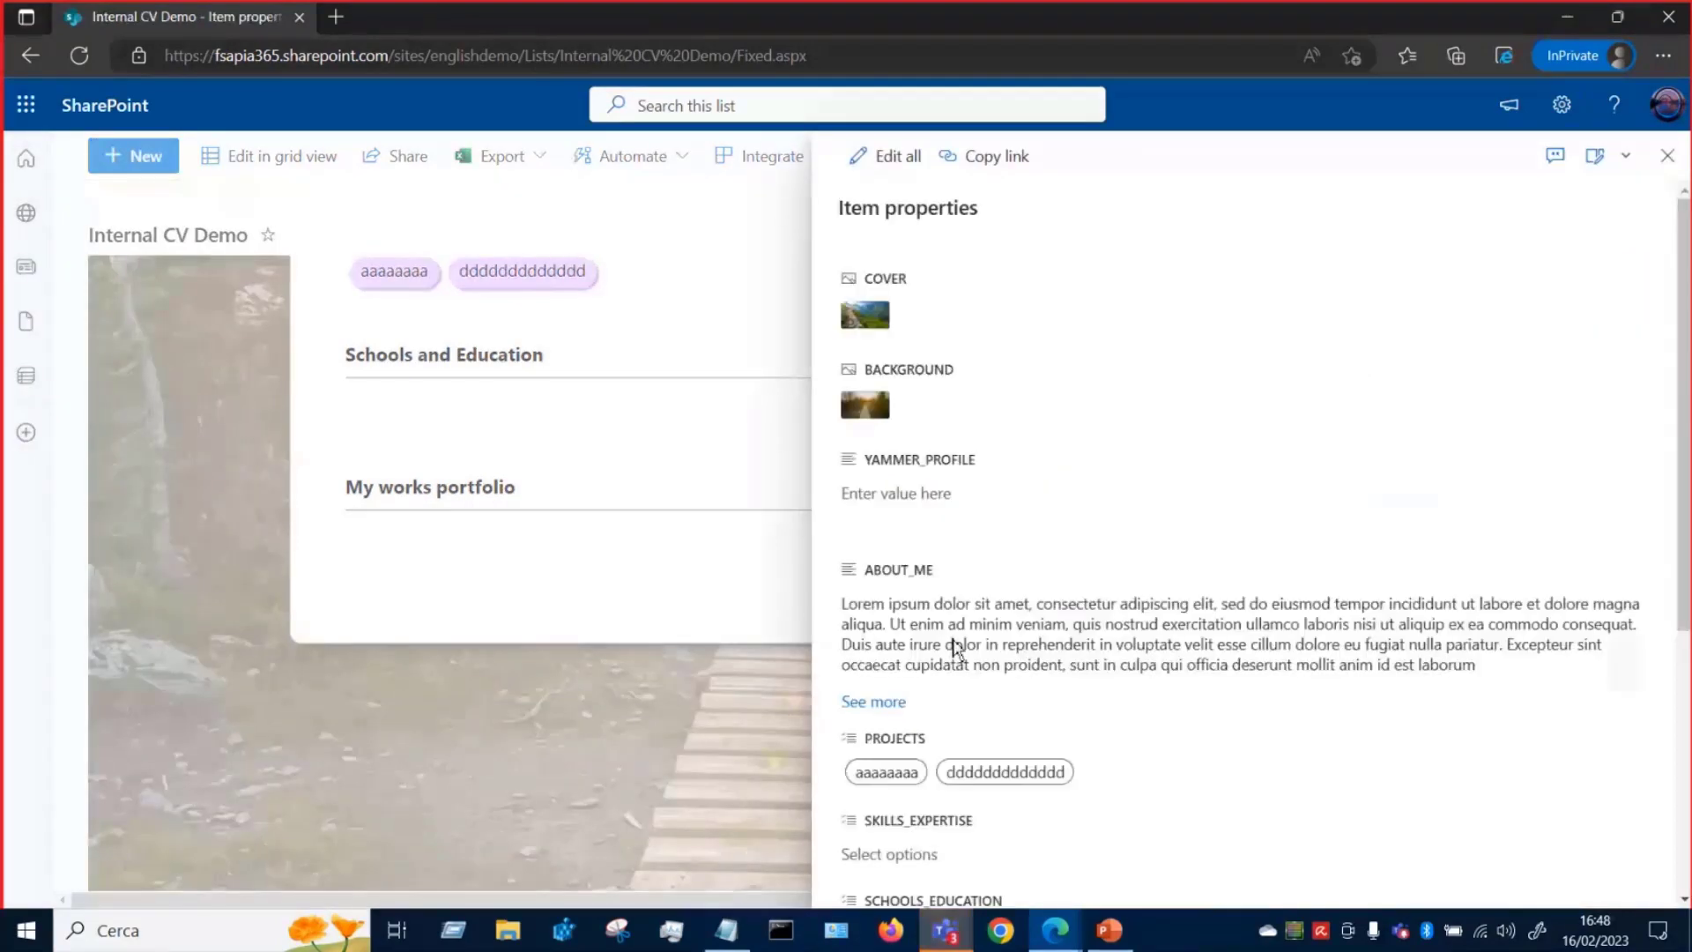
pyautogui.scroll(-5, 1022, 804)
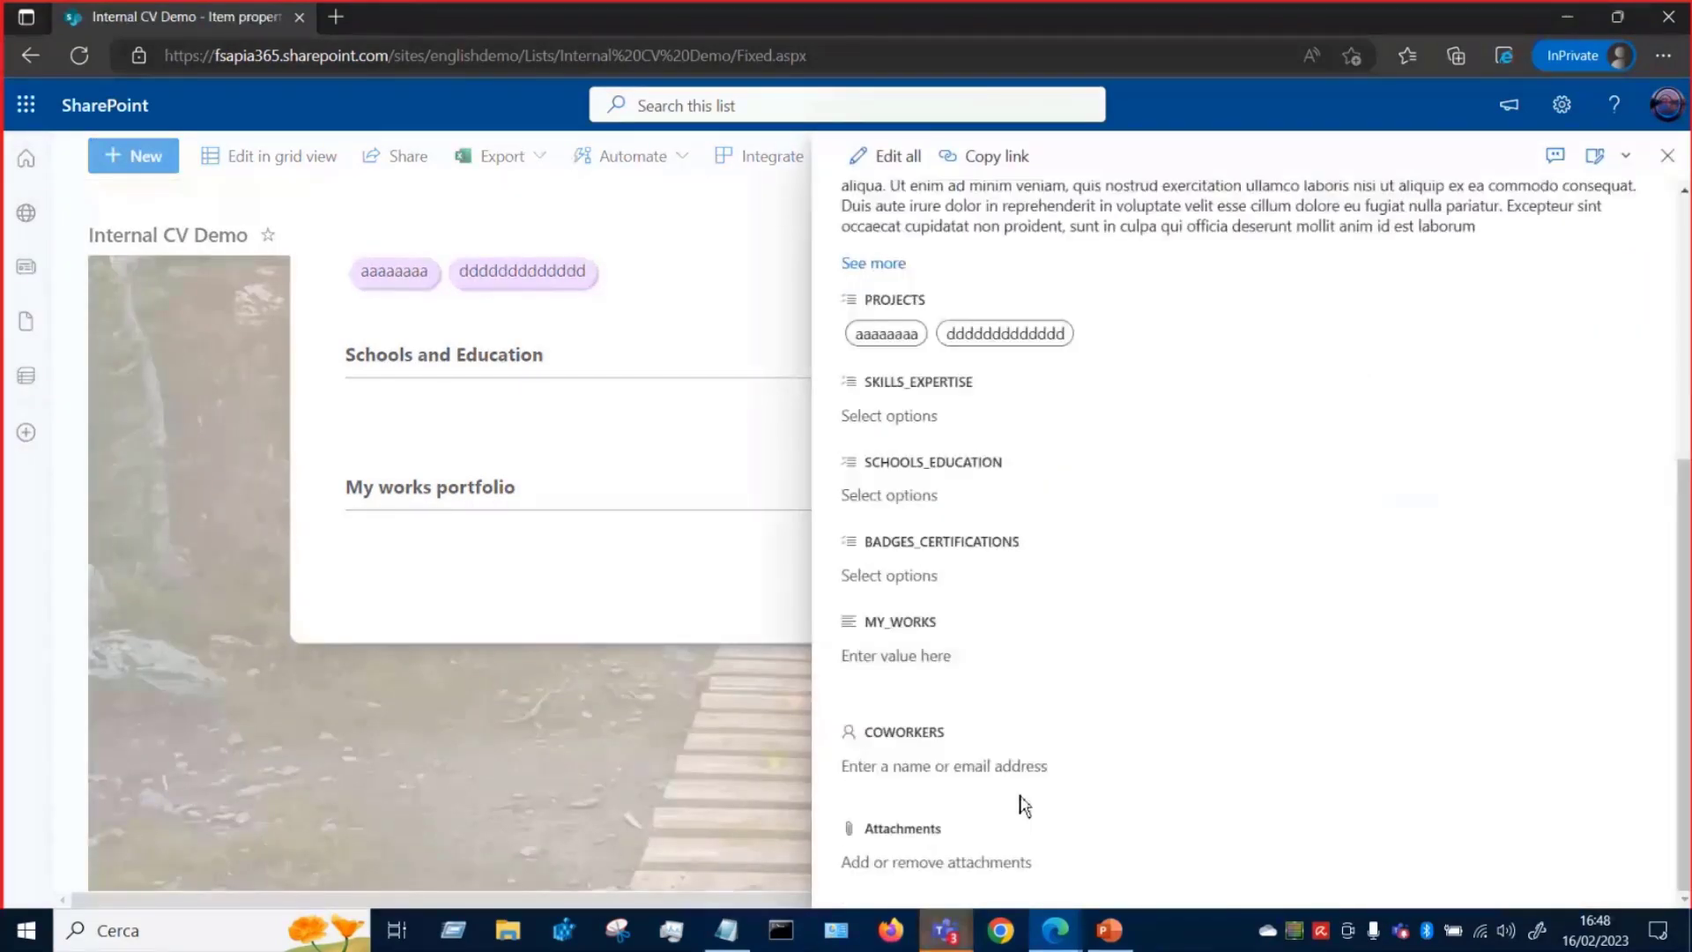
pyautogui.click(932, 866)
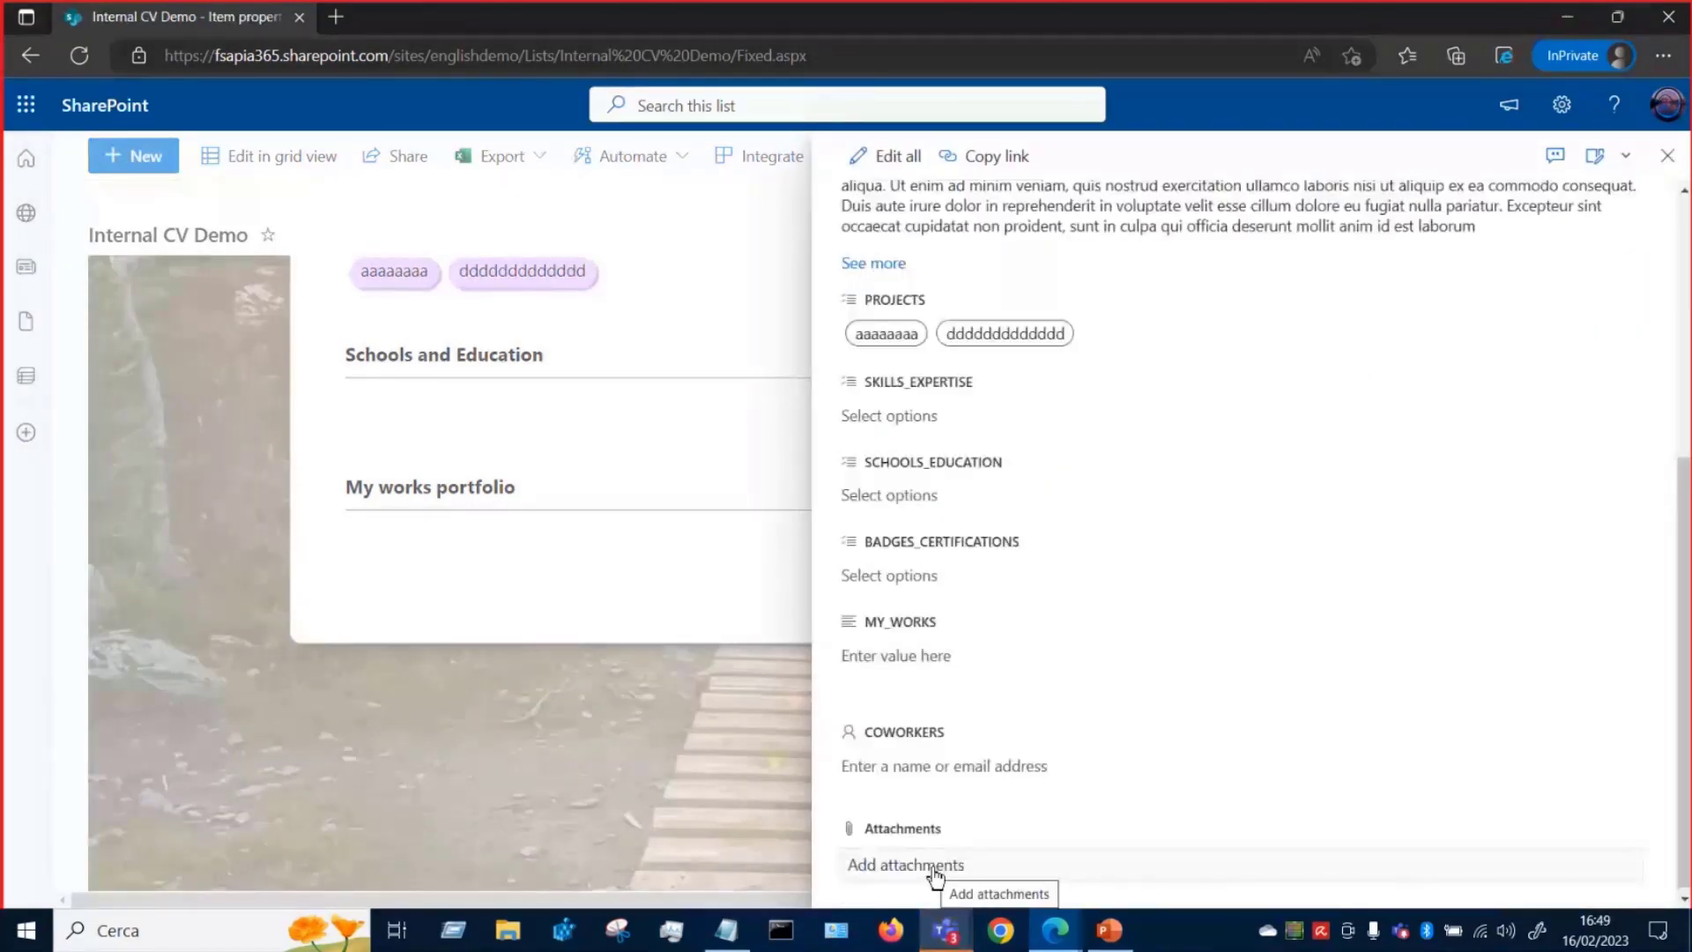
pyautogui.click(934, 868)
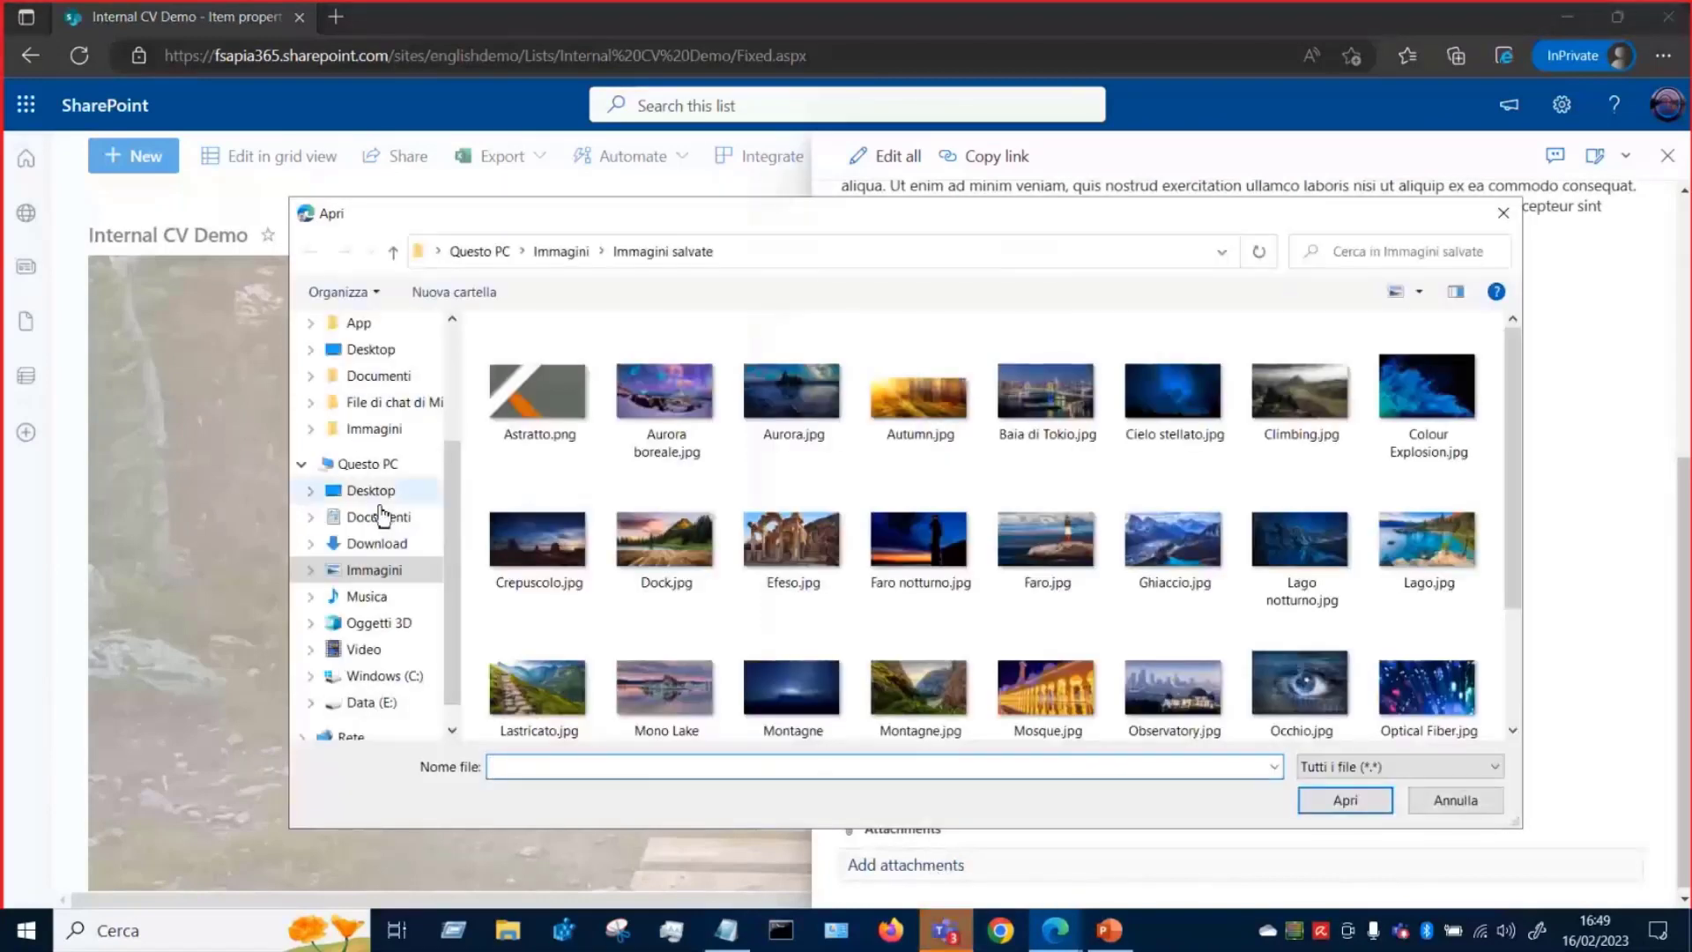
pyautogui.click(382, 494)
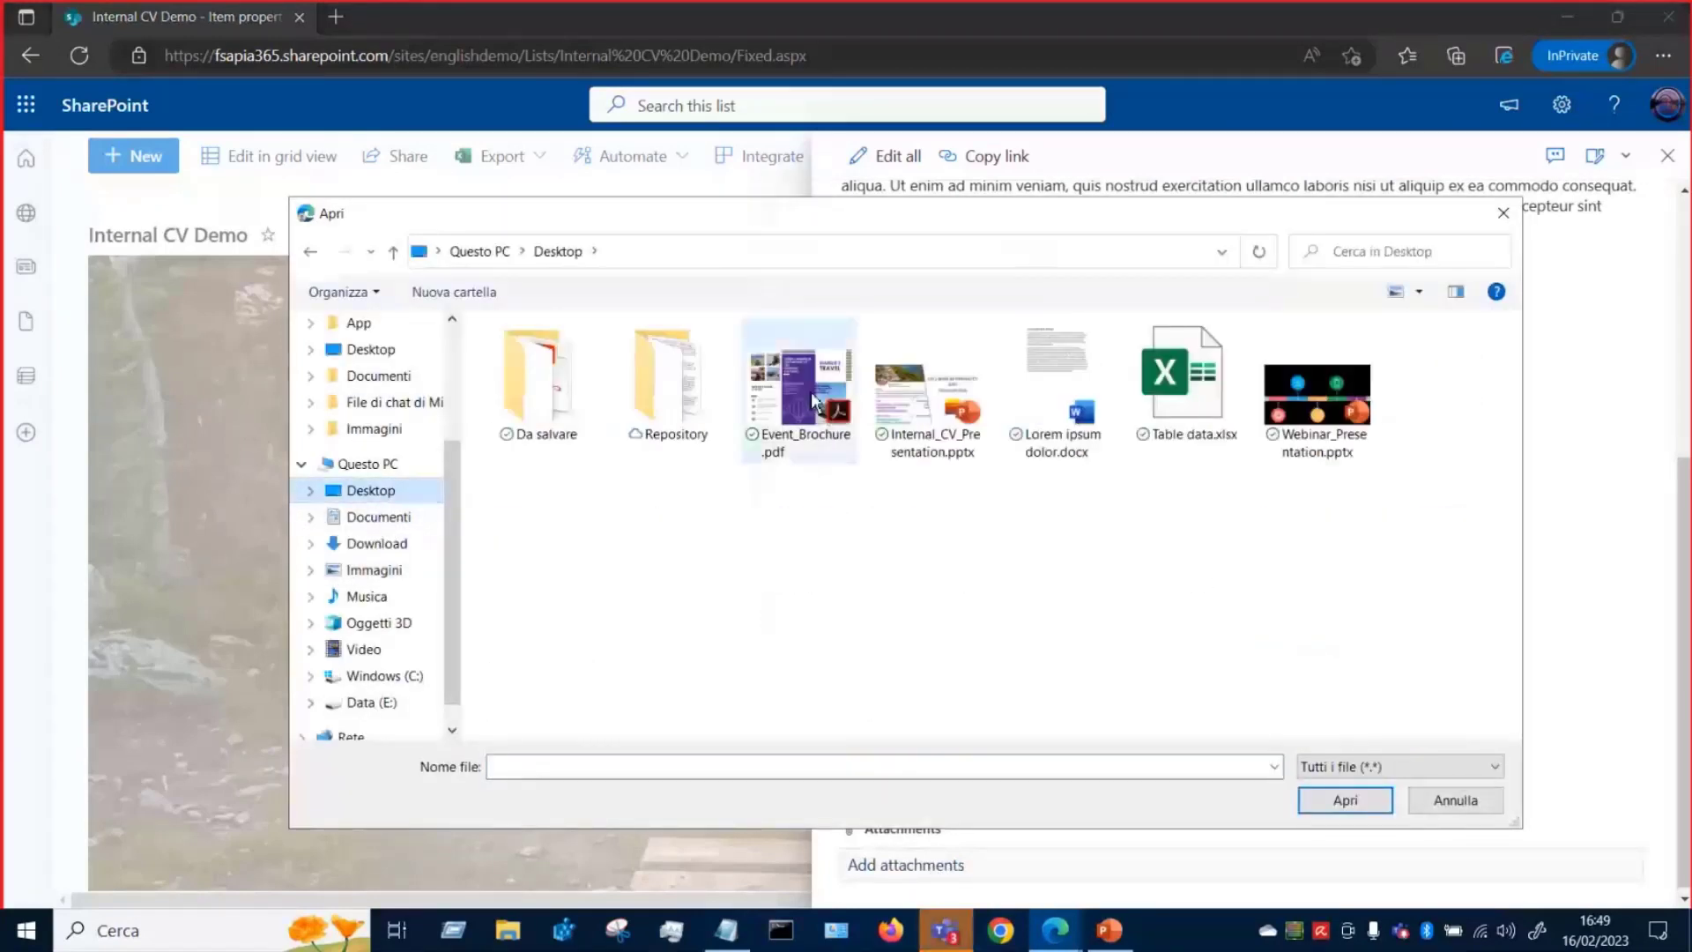
pyautogui.click(812, 403)
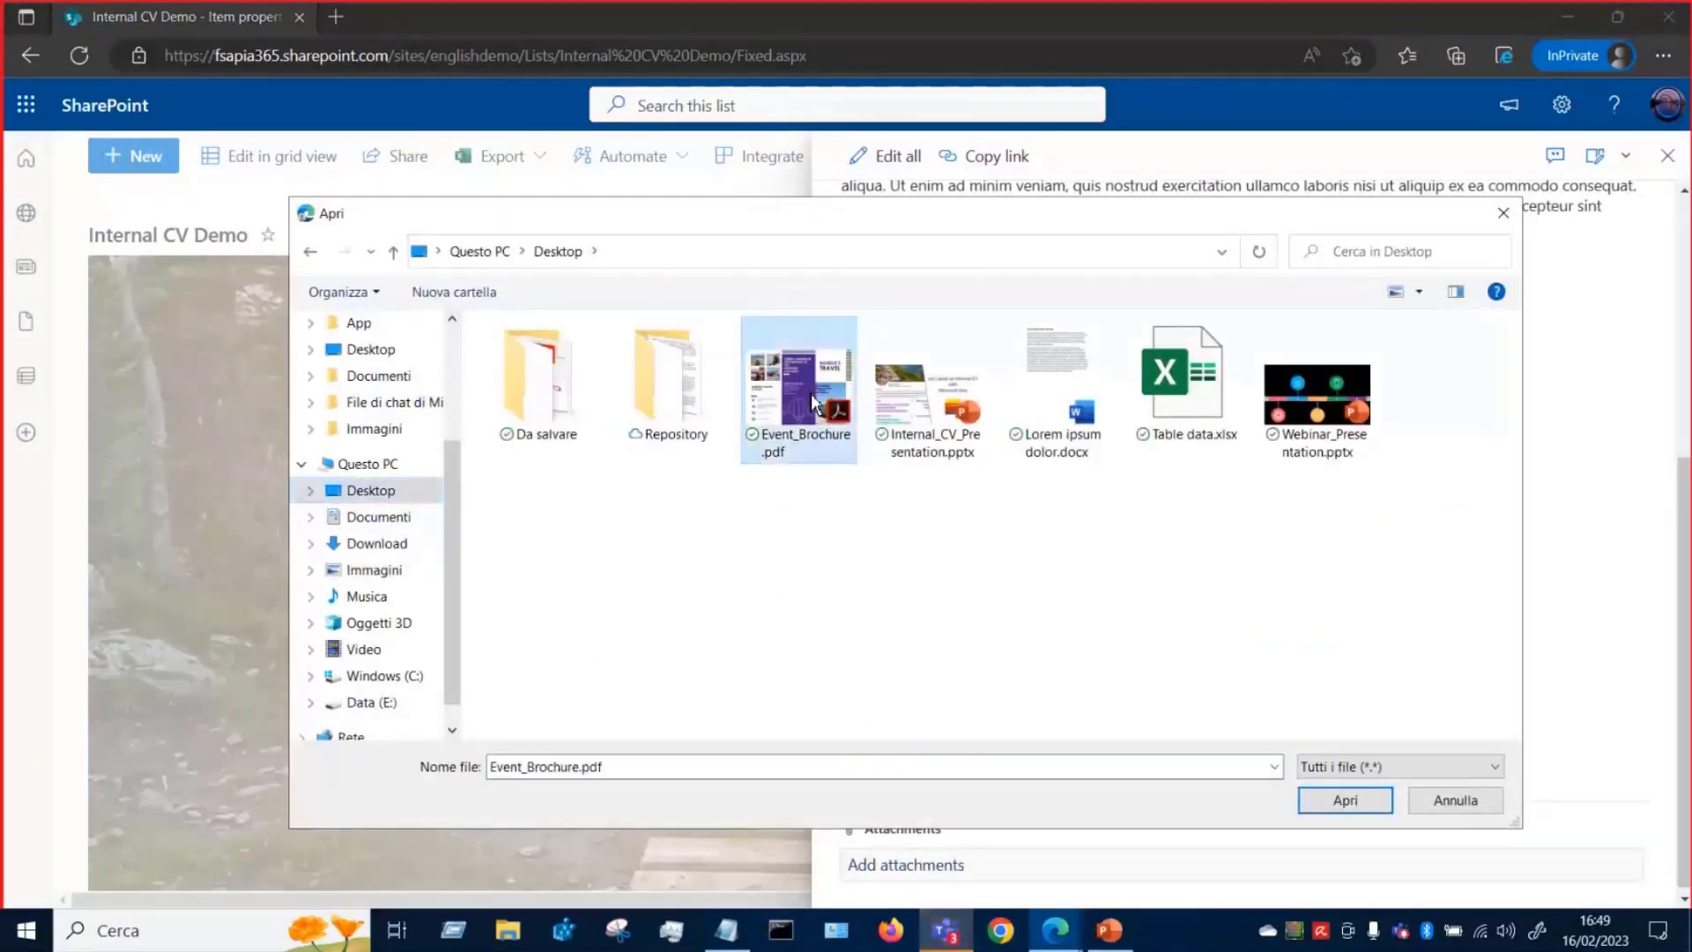
pyautogui.keyDown('ctrl'); pyautogui.click(1068, 366); pyautogui.keyUp('ctrl')
pyautogui.keyDown('ctrl'); pyautogui.click(1159, 407); pyautogui.keyUp('ctrl')
pyautogui.keyDown('ctrl'); pyautogui.click(1319, 401); pyautogui.keyUp('ctrl')
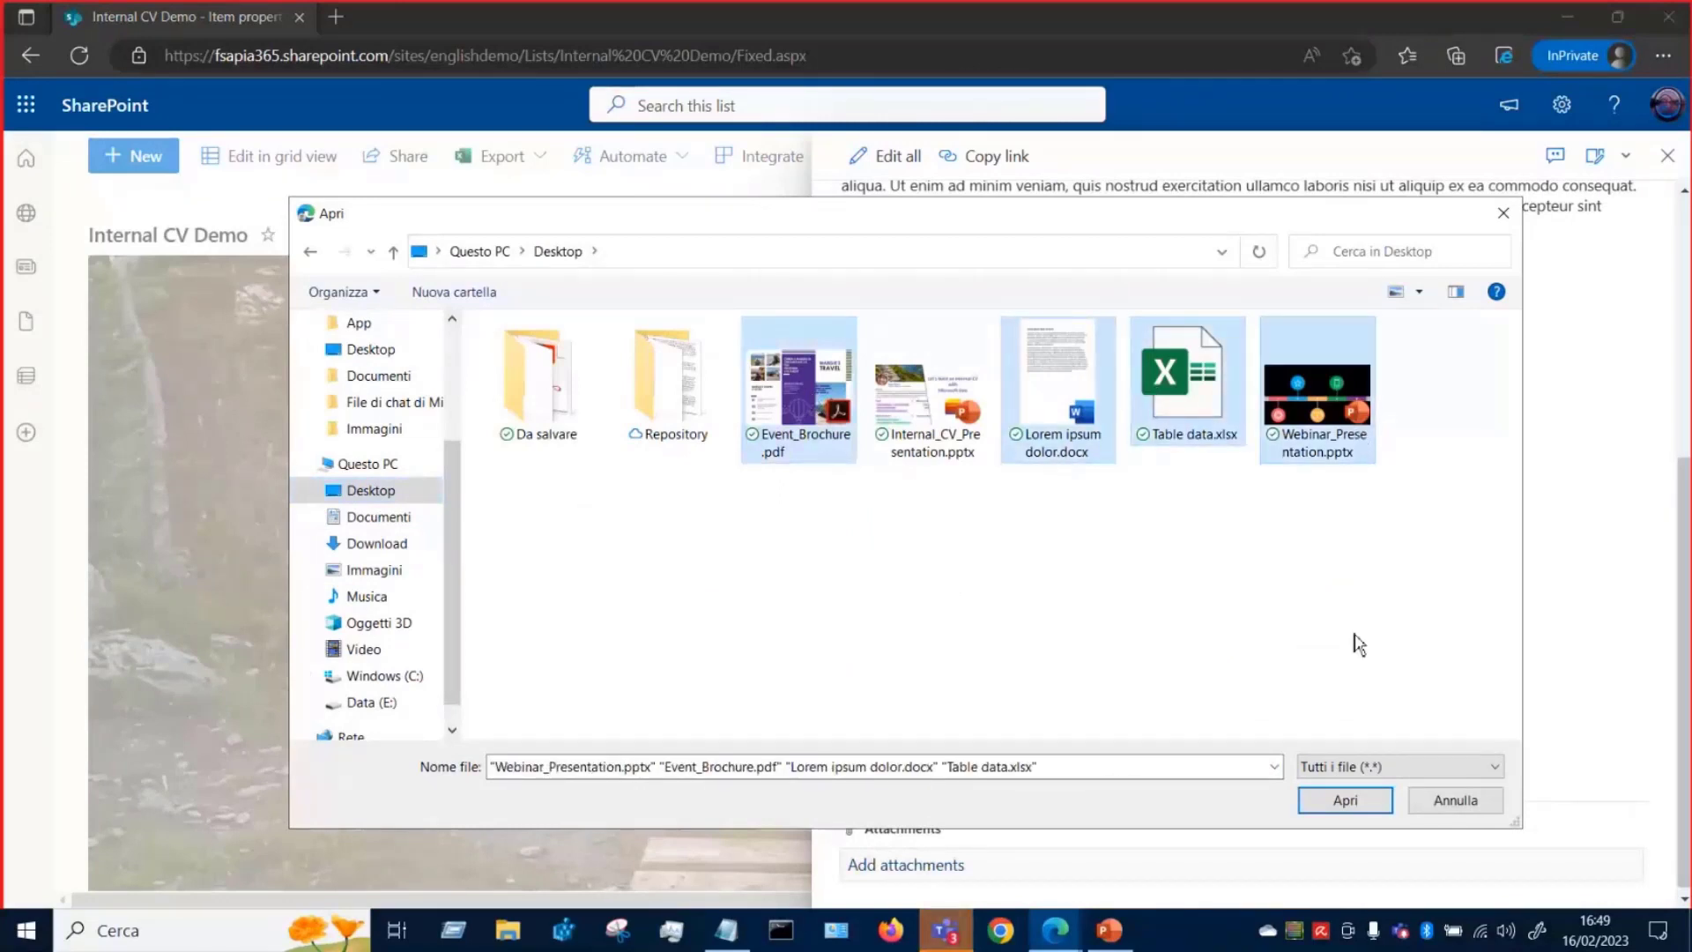
pyautogui.click(1340, 802)
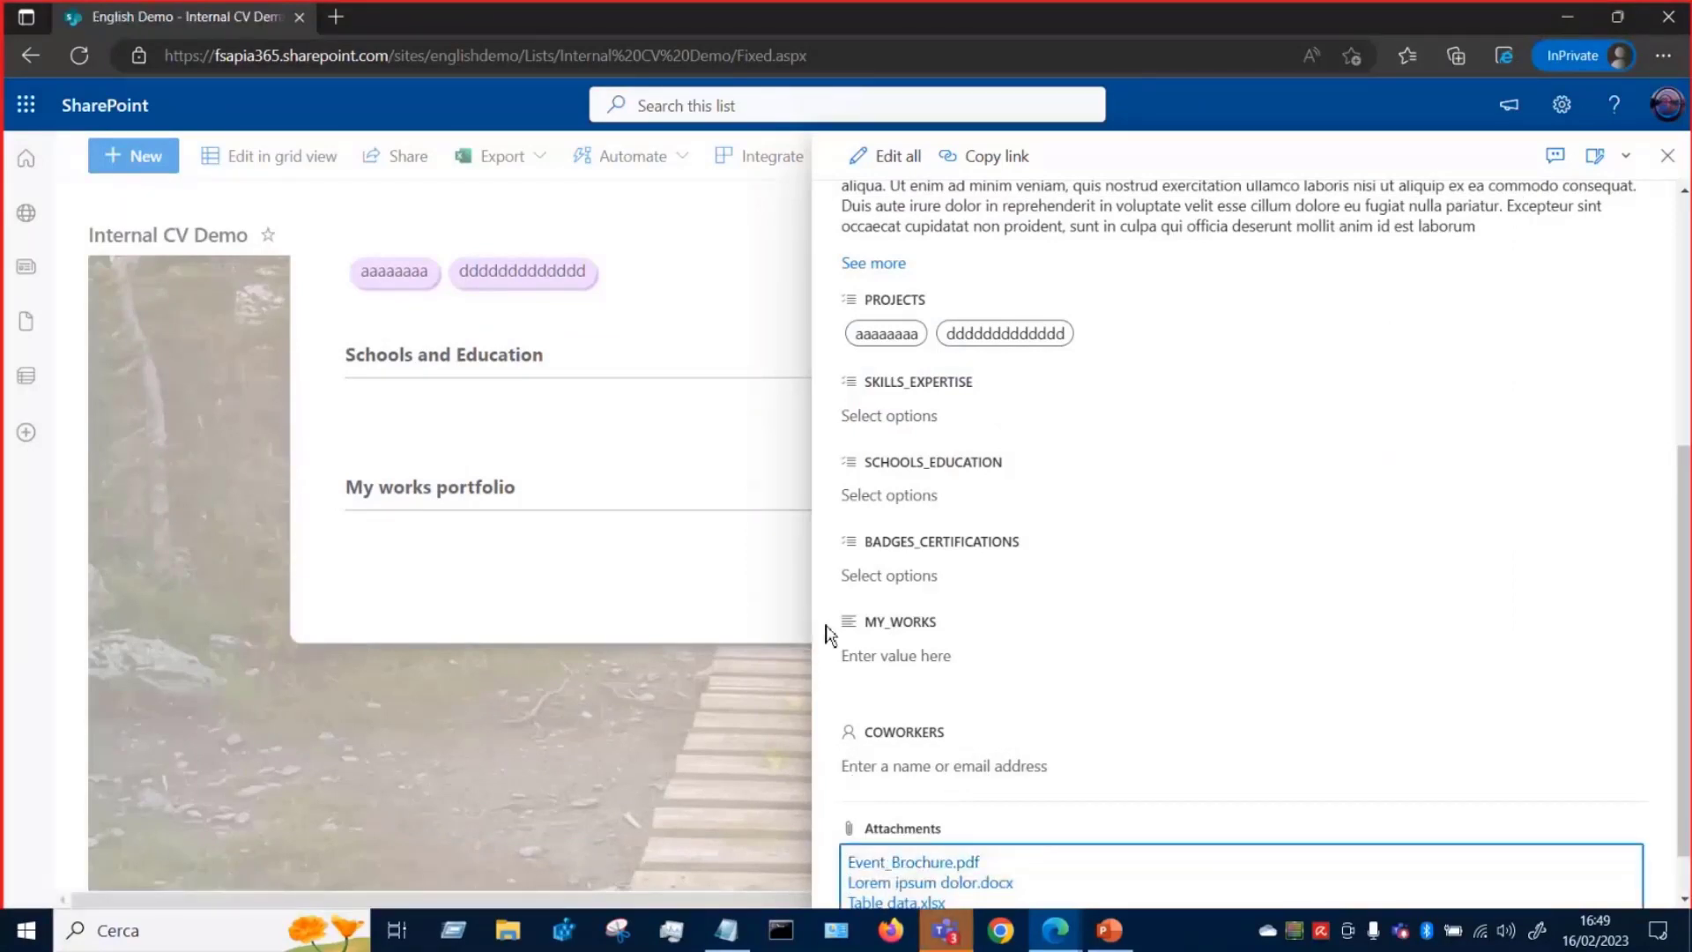
pyautogui.click(1670, 159)
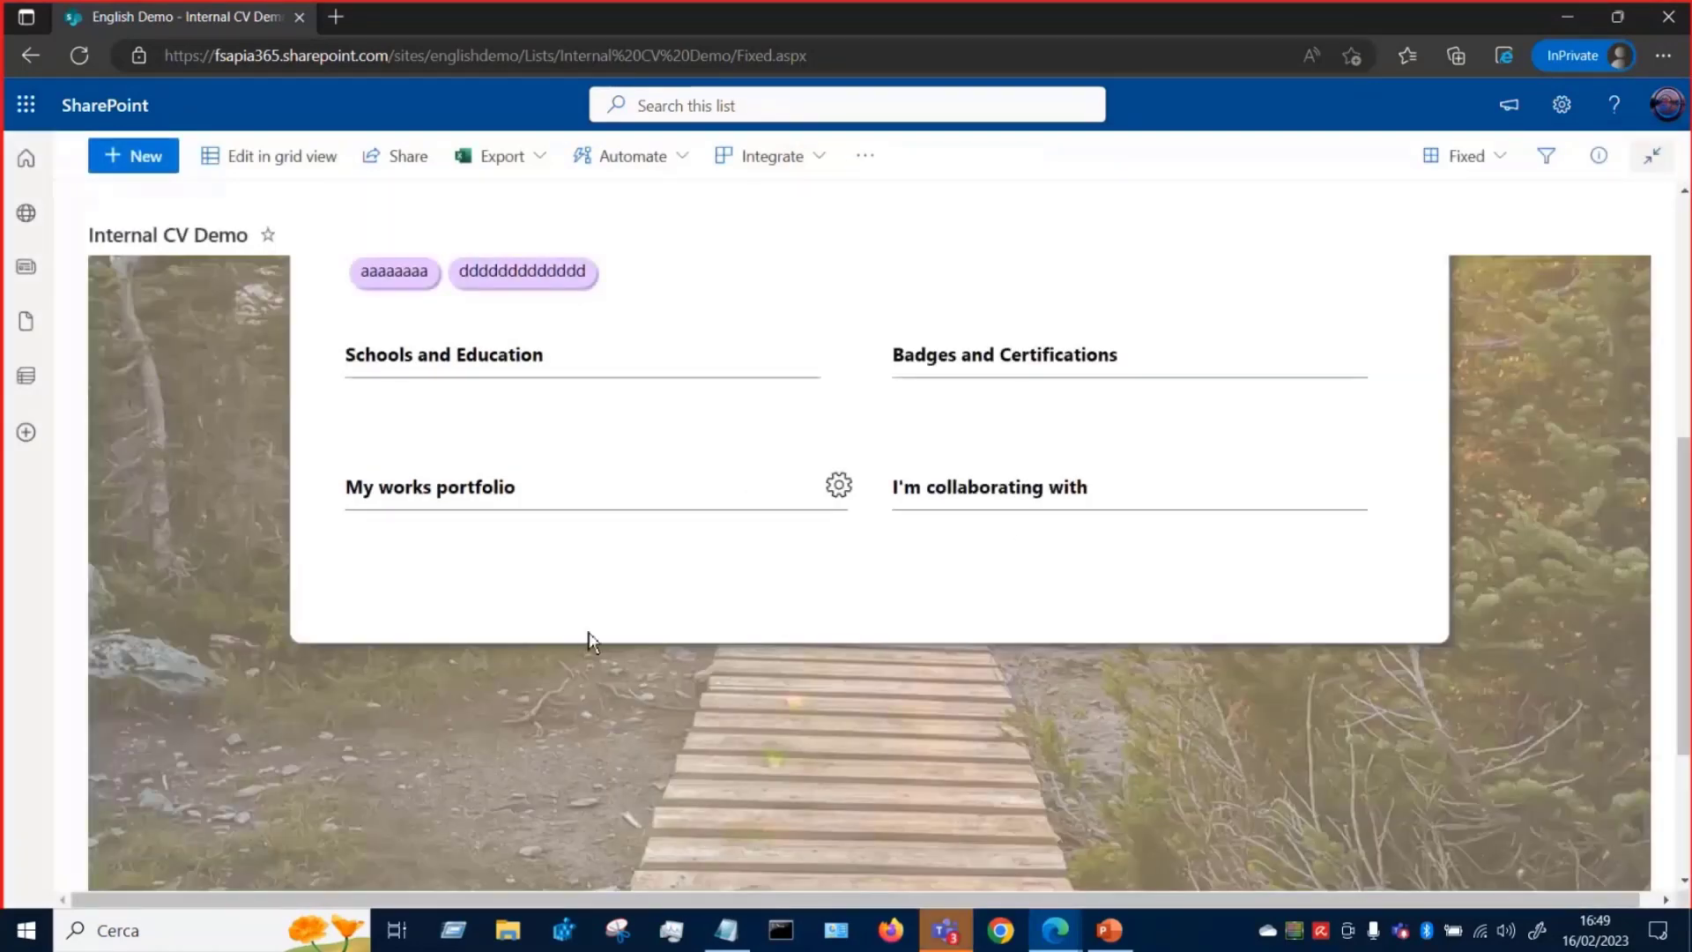
pyautogui.scroll(1, 666, 697)
pyautogui.scroll(1, 691, 721)
pyautogui.scroll(-2, 695, 716)
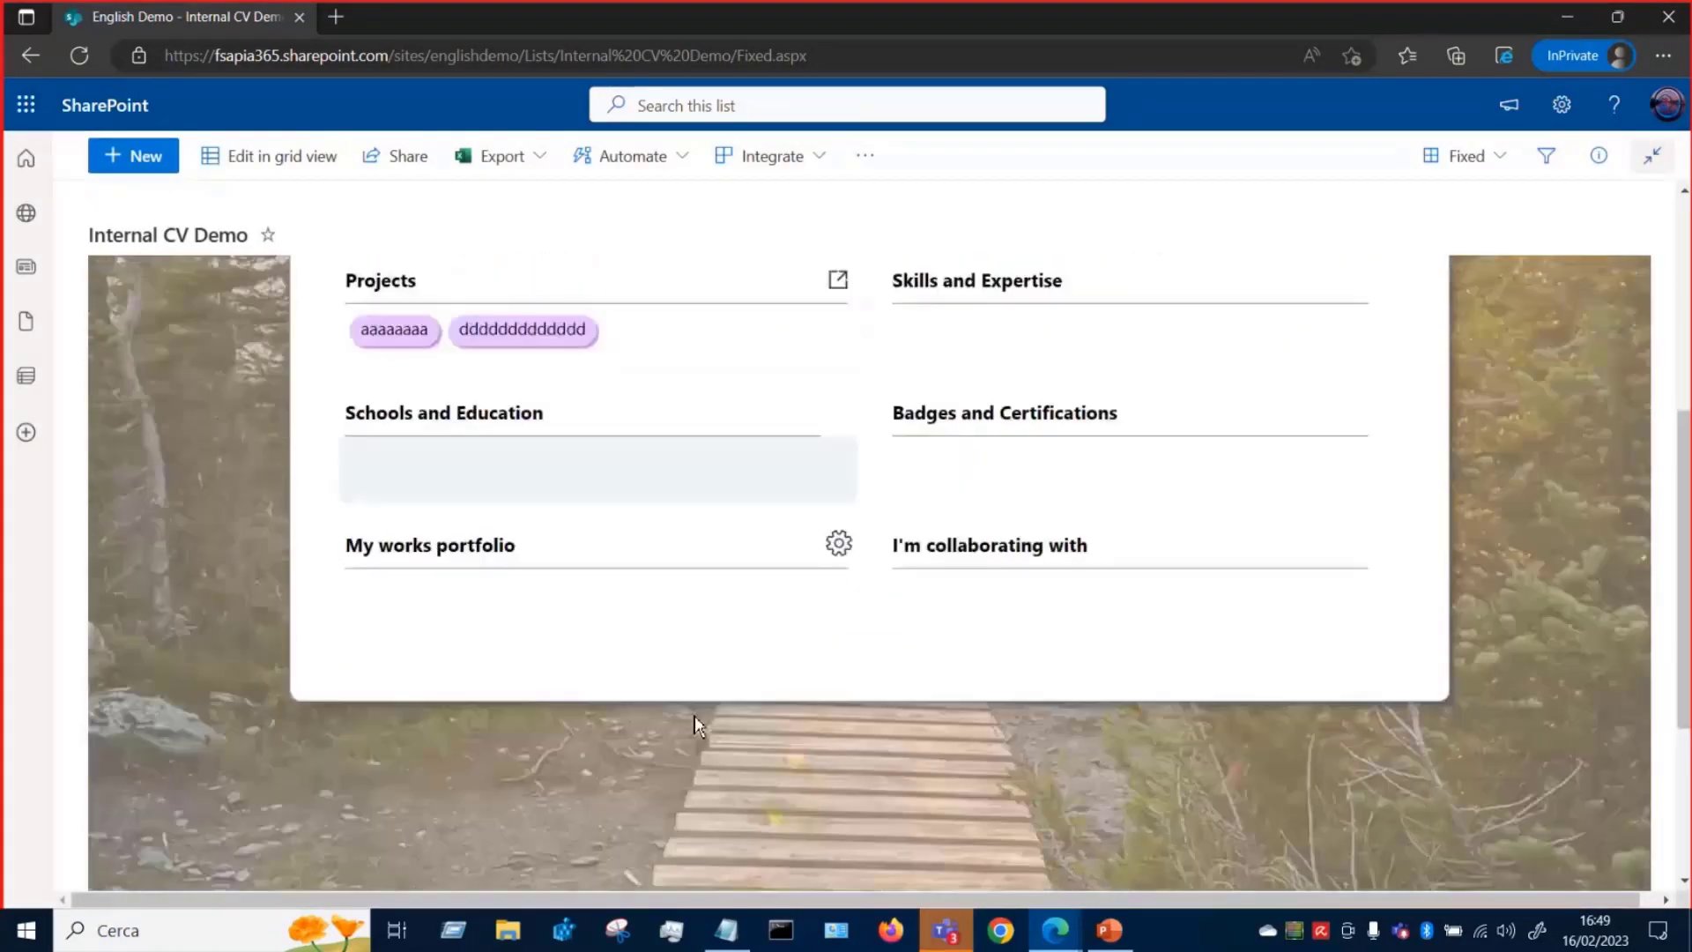
pyautogui.scroll(1, 696, 724)
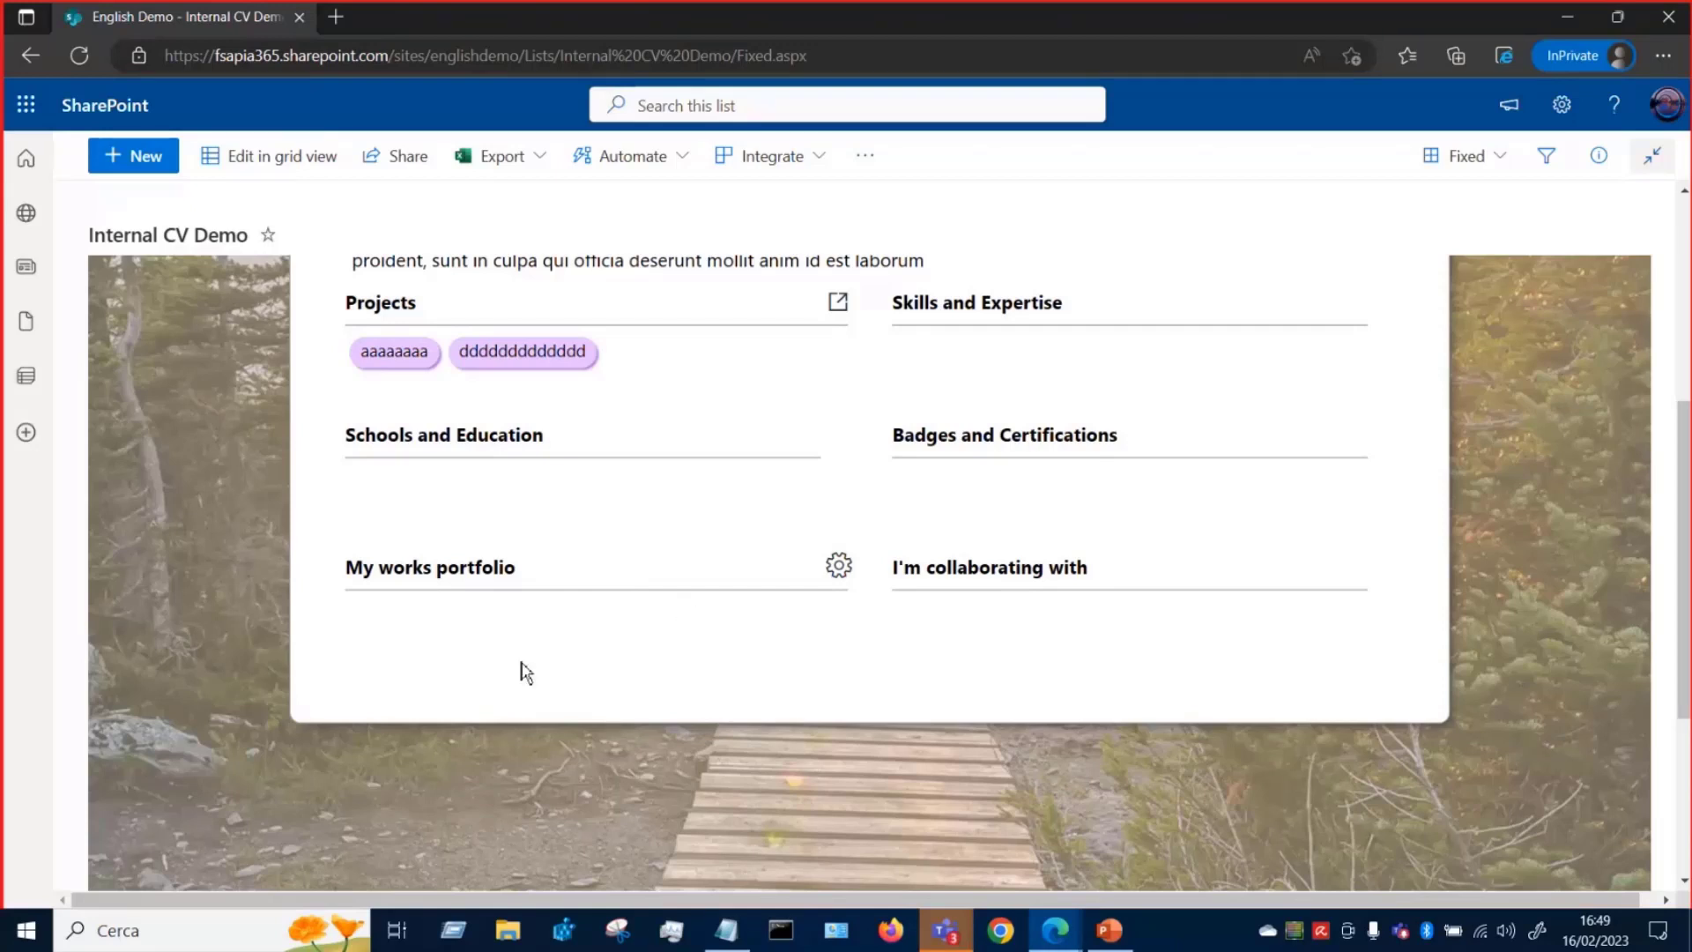
# - Reload the CV card to show the portfolio tiles, then return to the Internal CV Demo tab
pyautogui.click(246, 649)
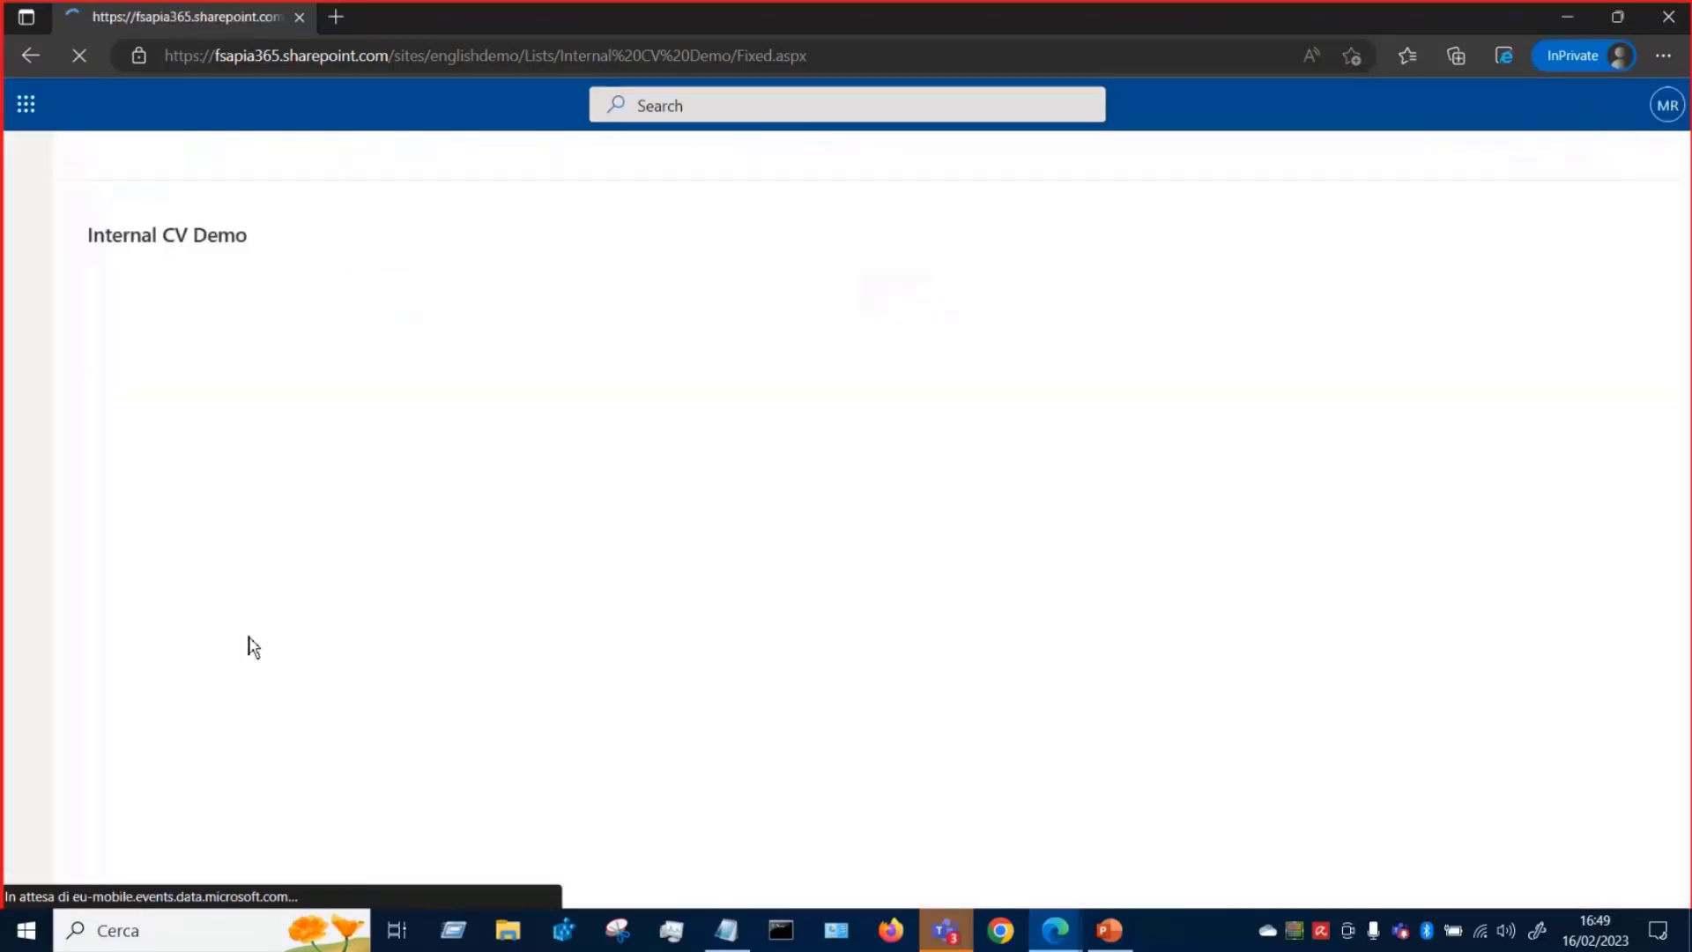
pyautogui.scroll(-3, 188, 547)
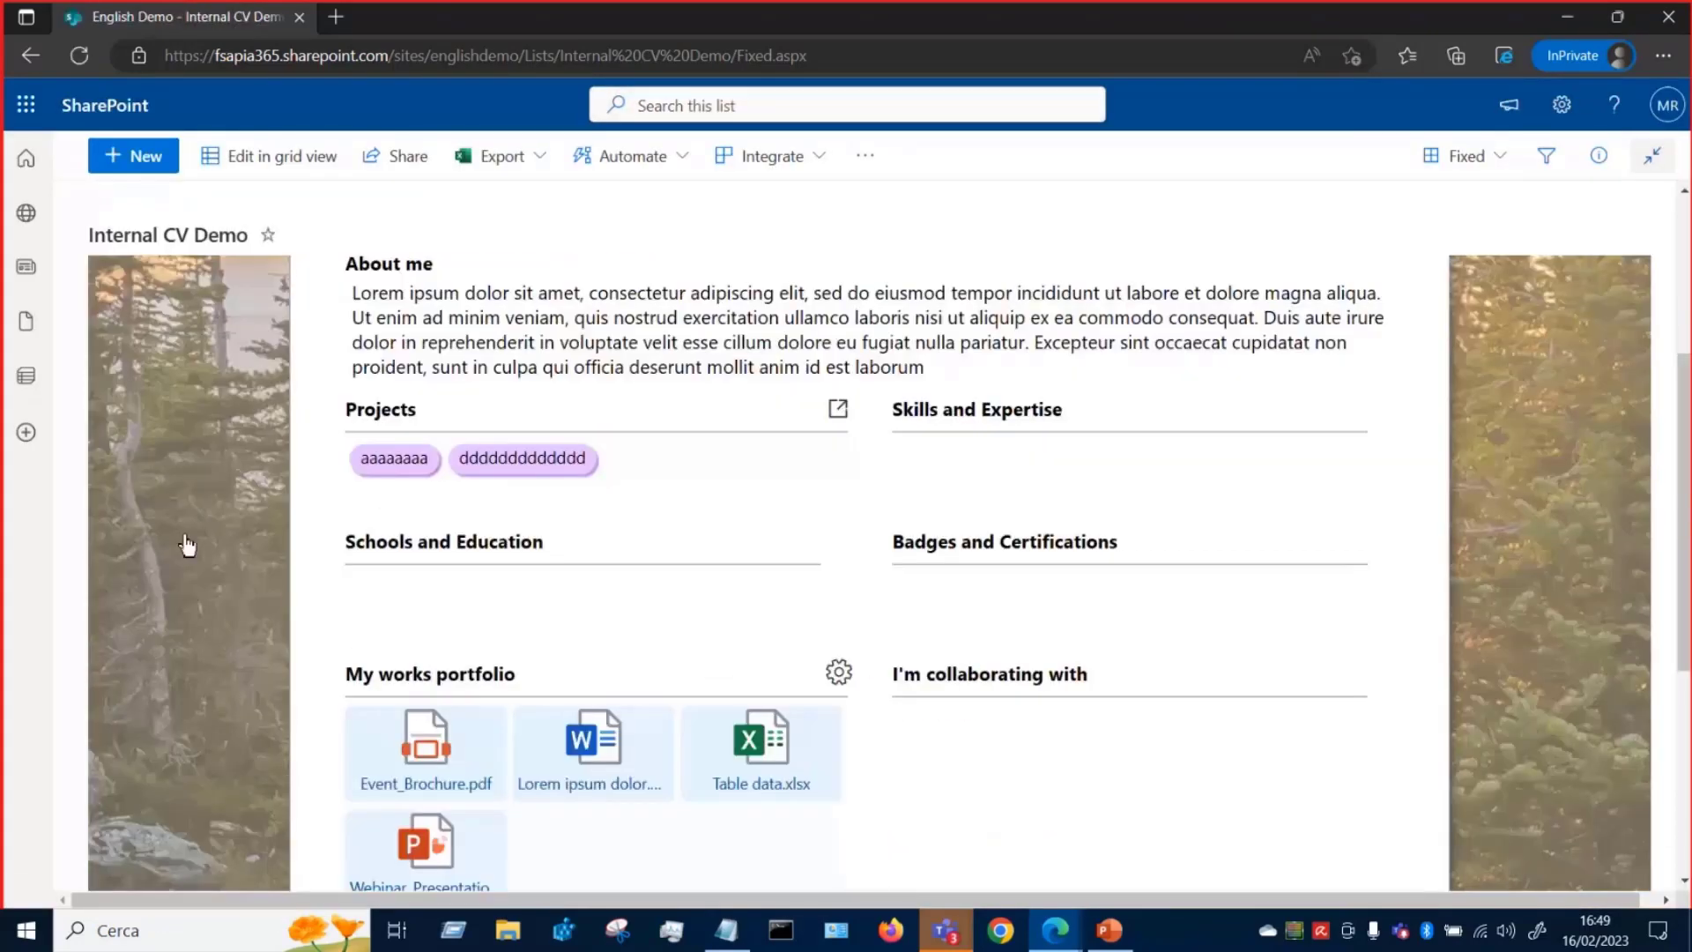
pyautogui.scroll(-3, 188, 546)
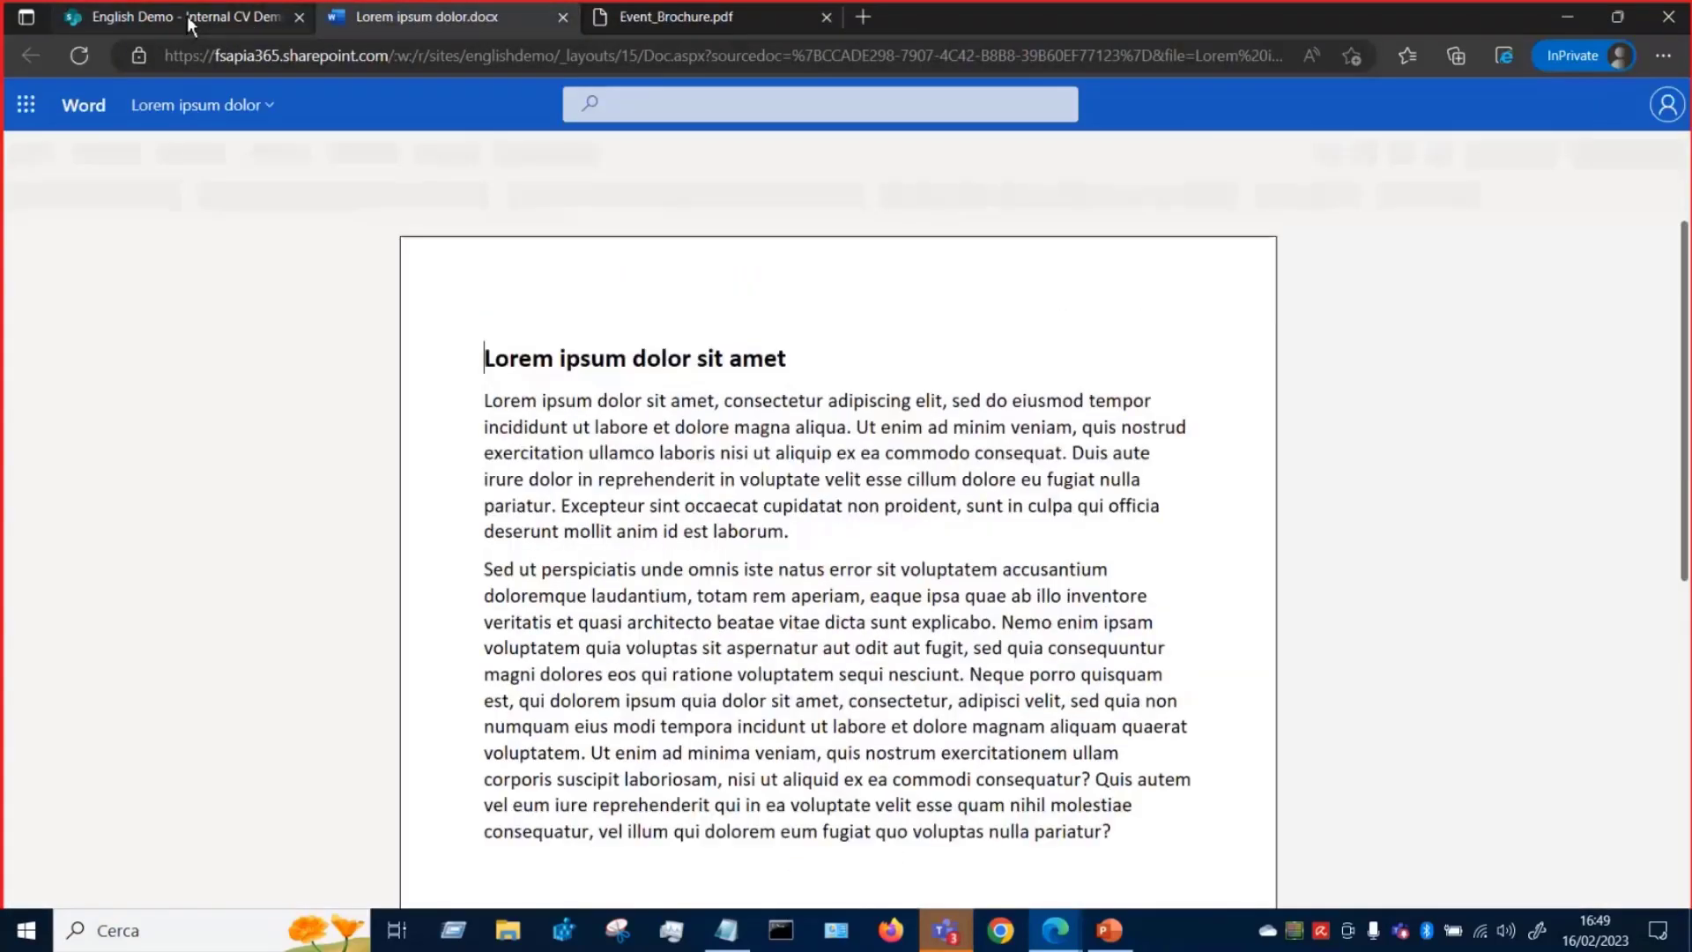
pyautogui.click(187, 16)
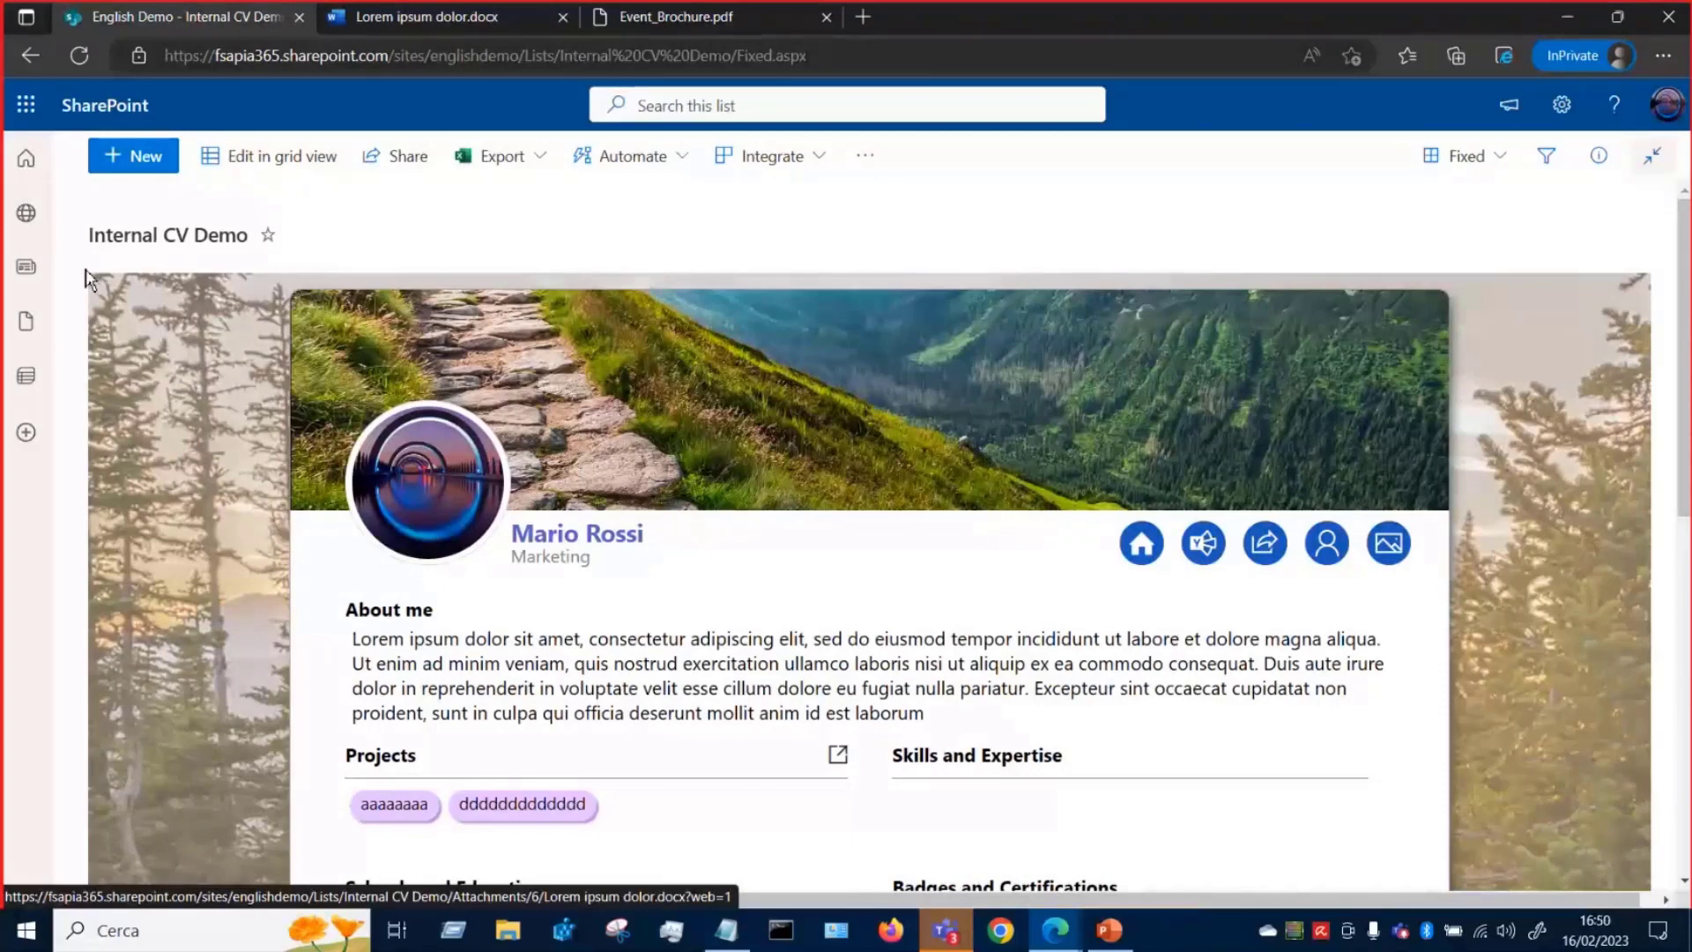
pyautogui.scroll(-2, 501, 416)
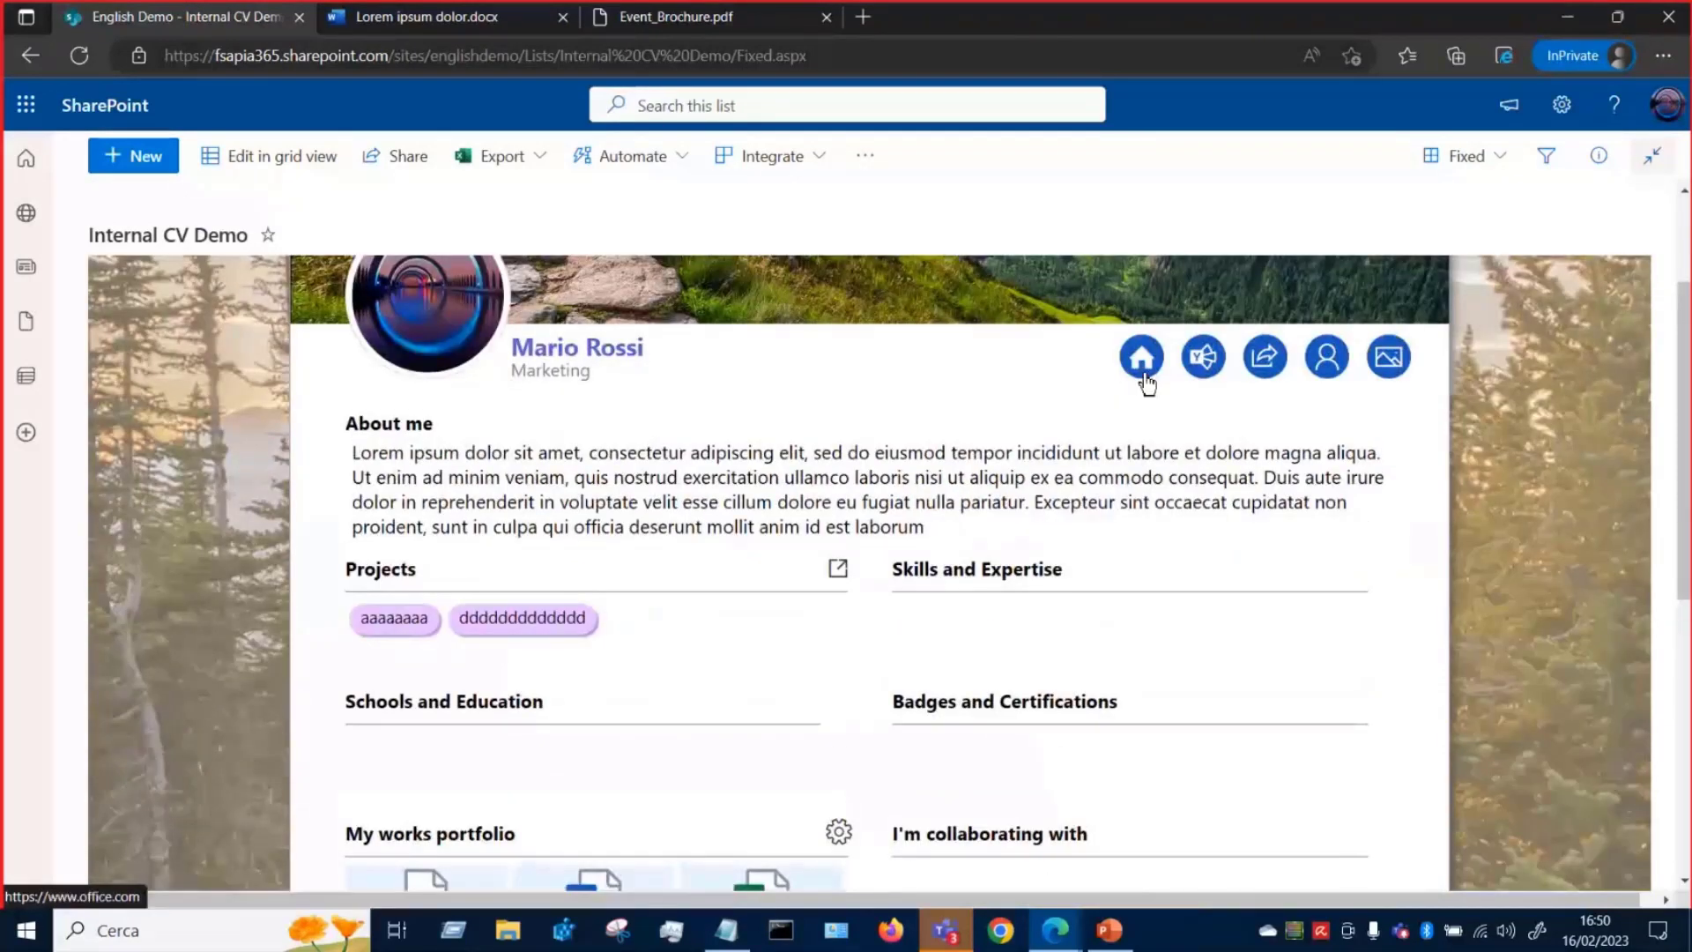
pyautogui.click(1272, 373)
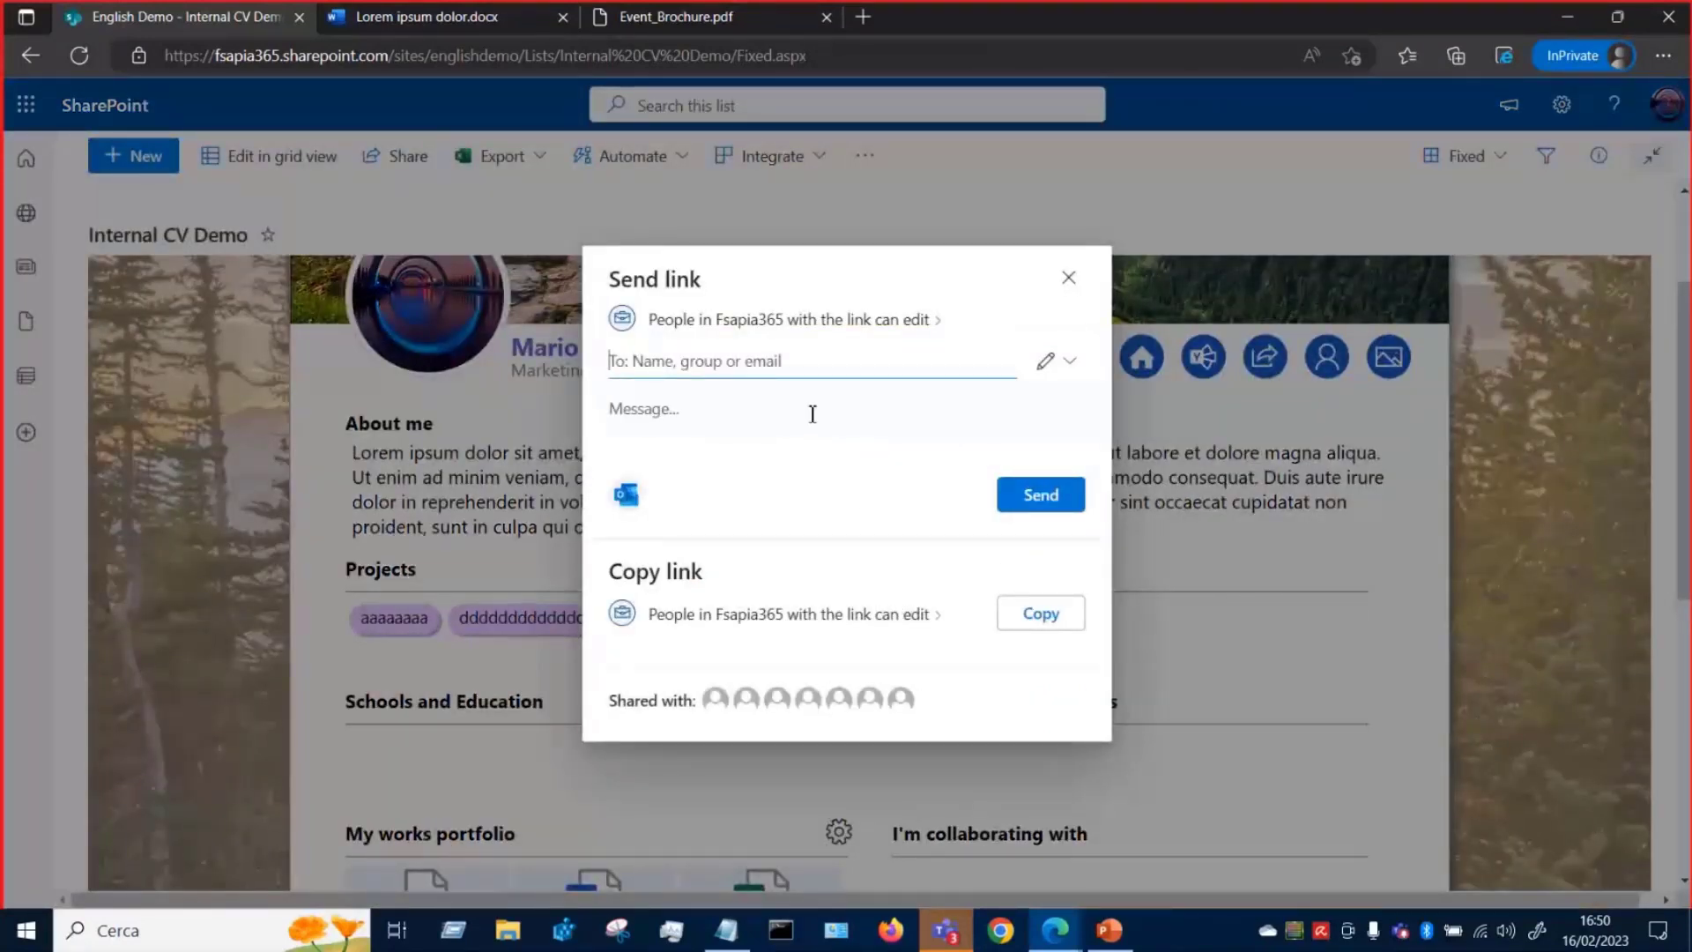
pyautogui.click(1069, 276)
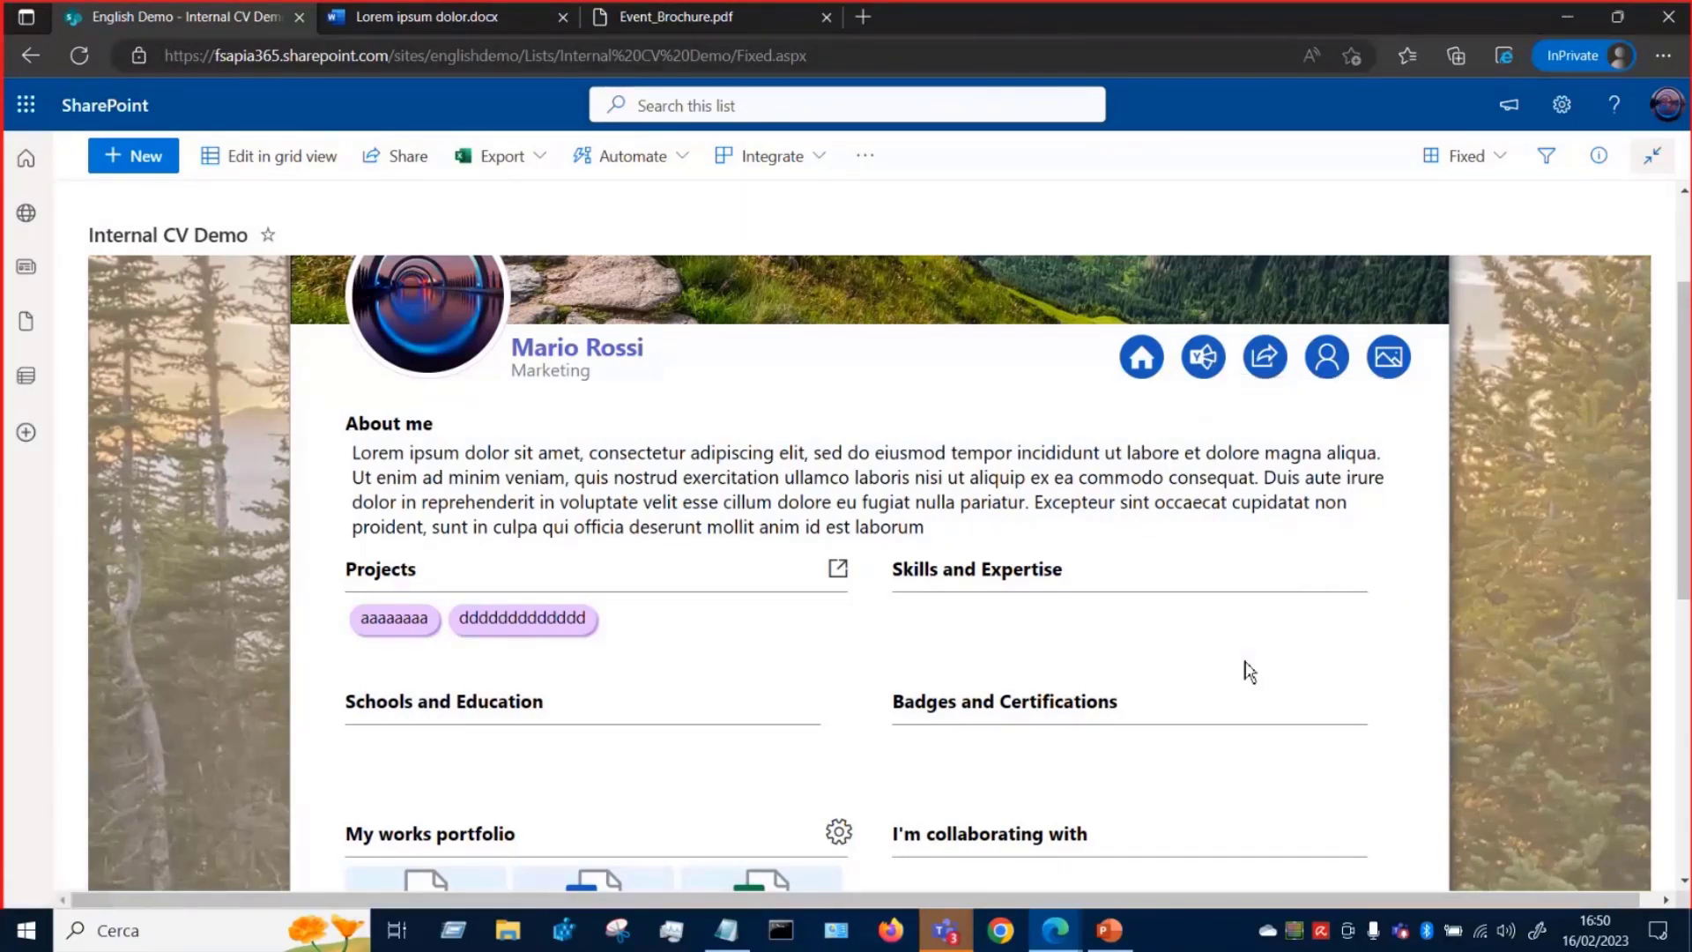
pyautogui.scroll(1, 863, 387)
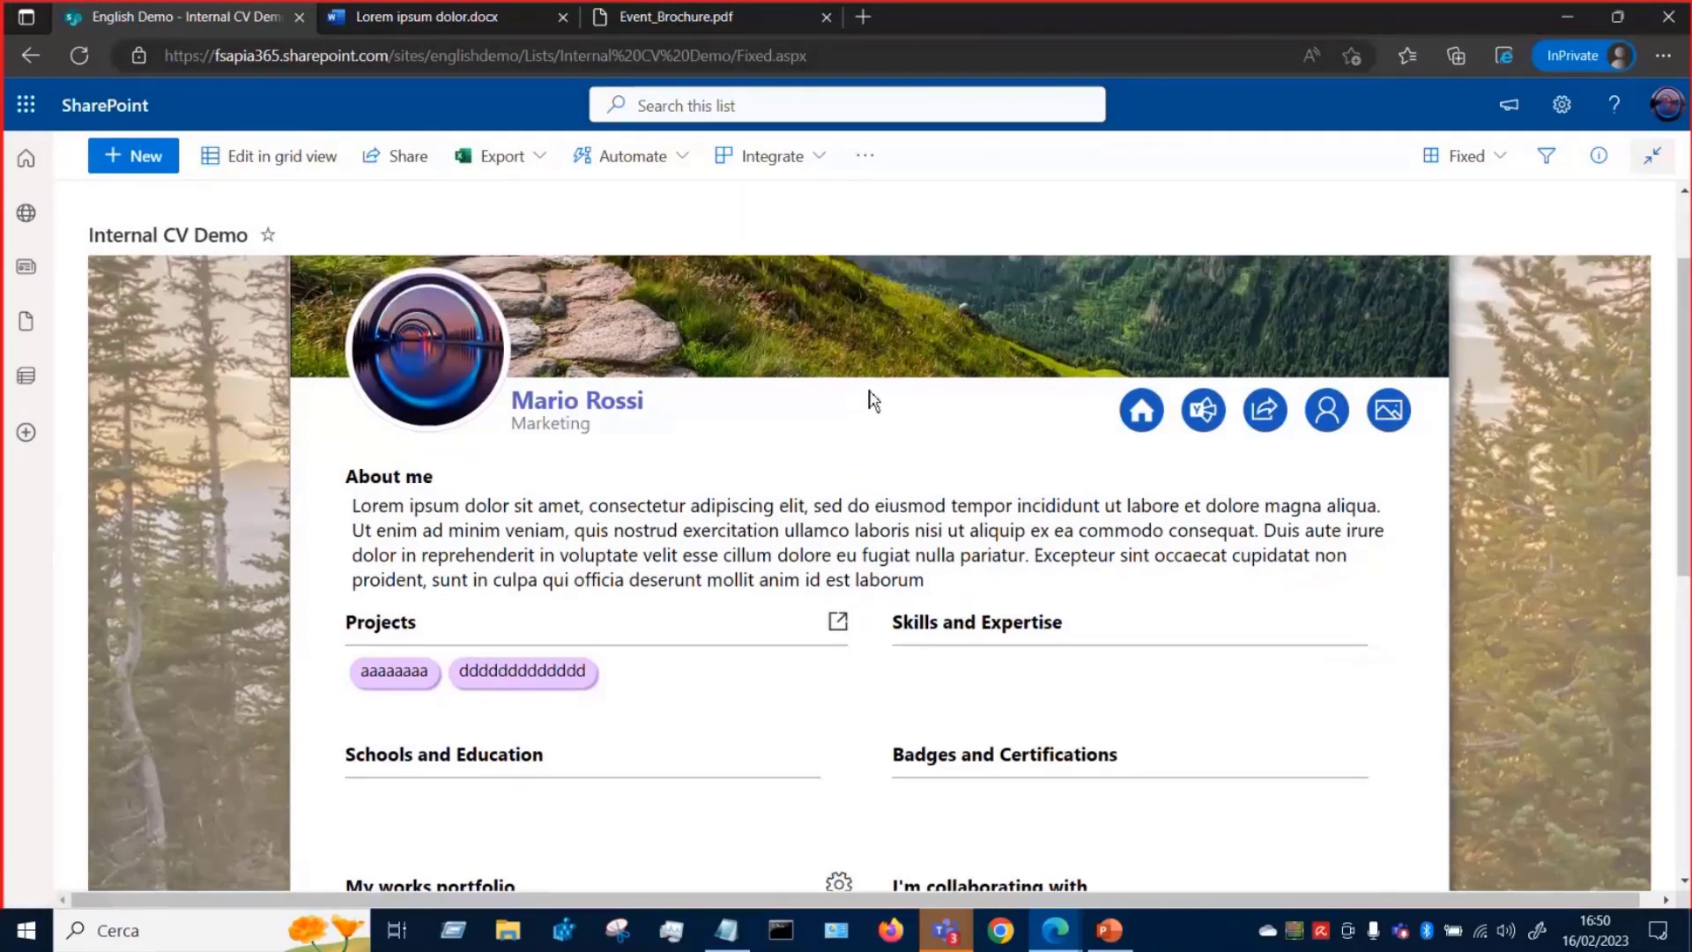
pyautogui.scroll(-4, 212, 425)
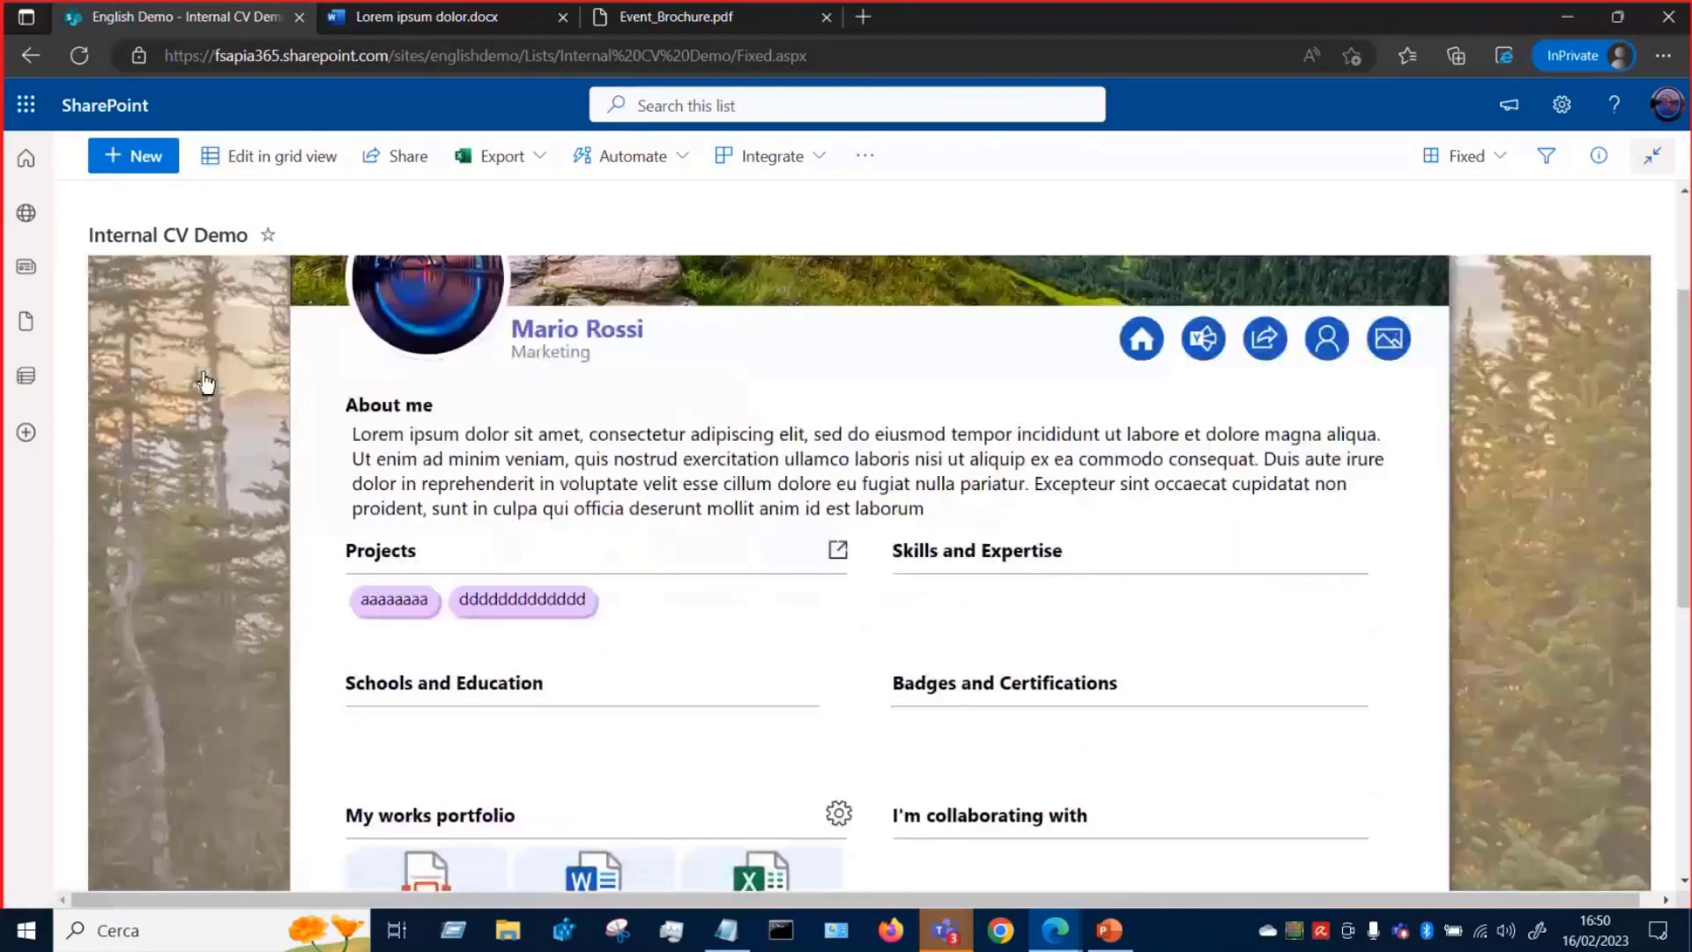
pyautogui.scroll(2, 241, 611)
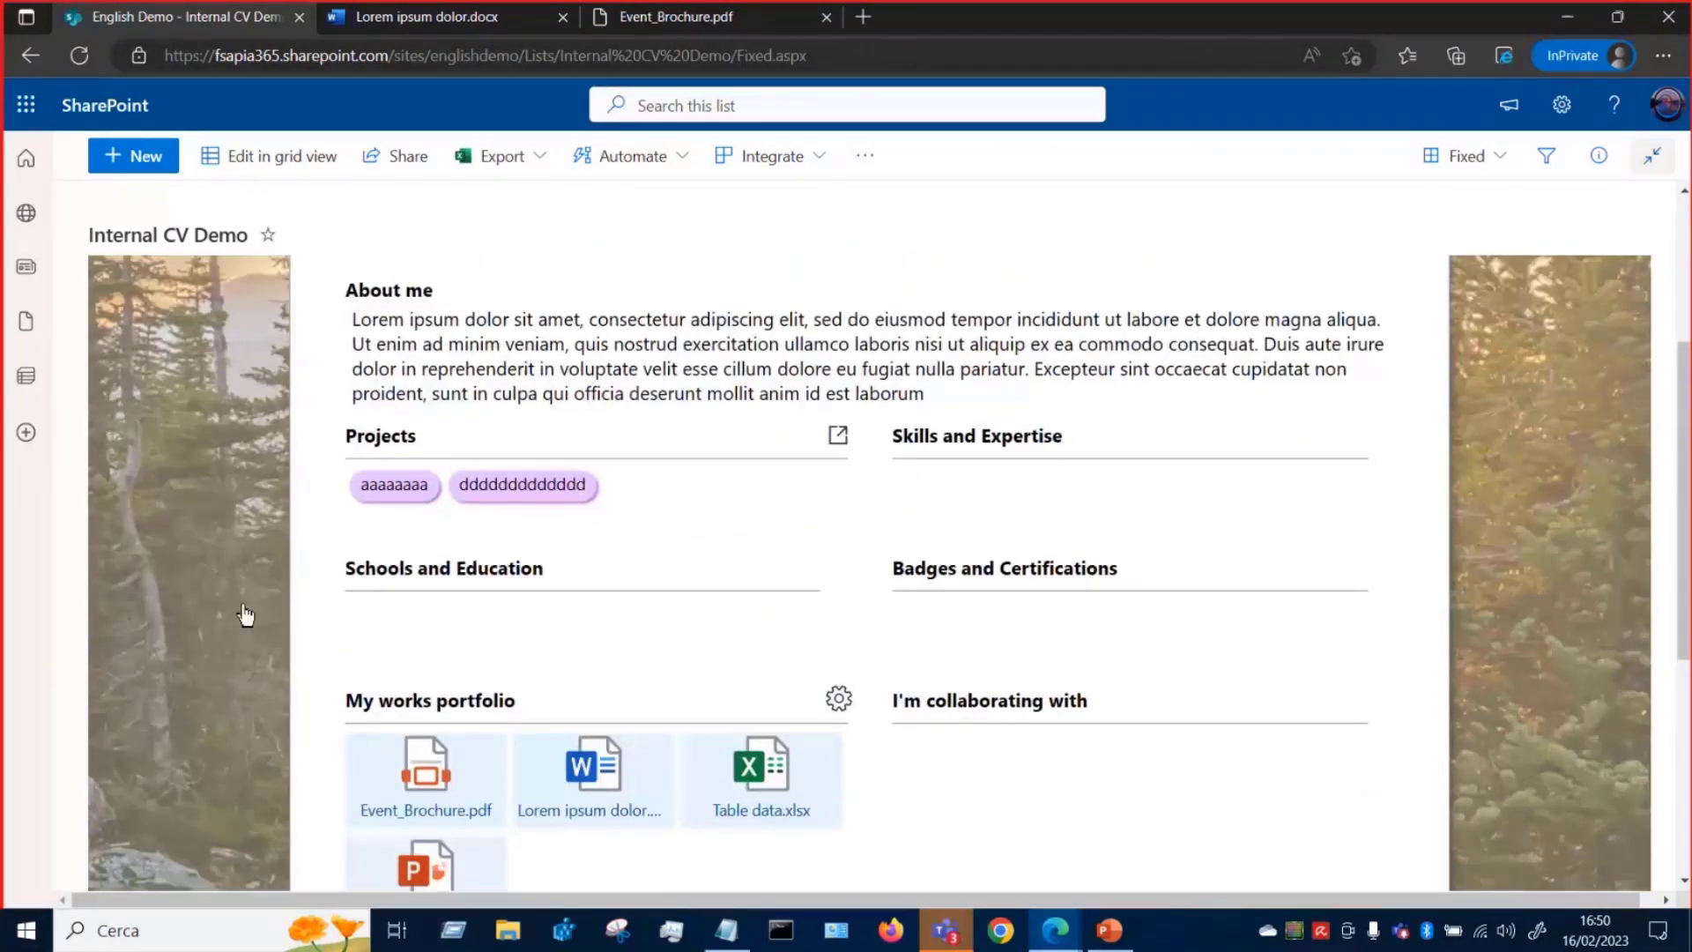
pyautogui.scroll(4, 245, 615)
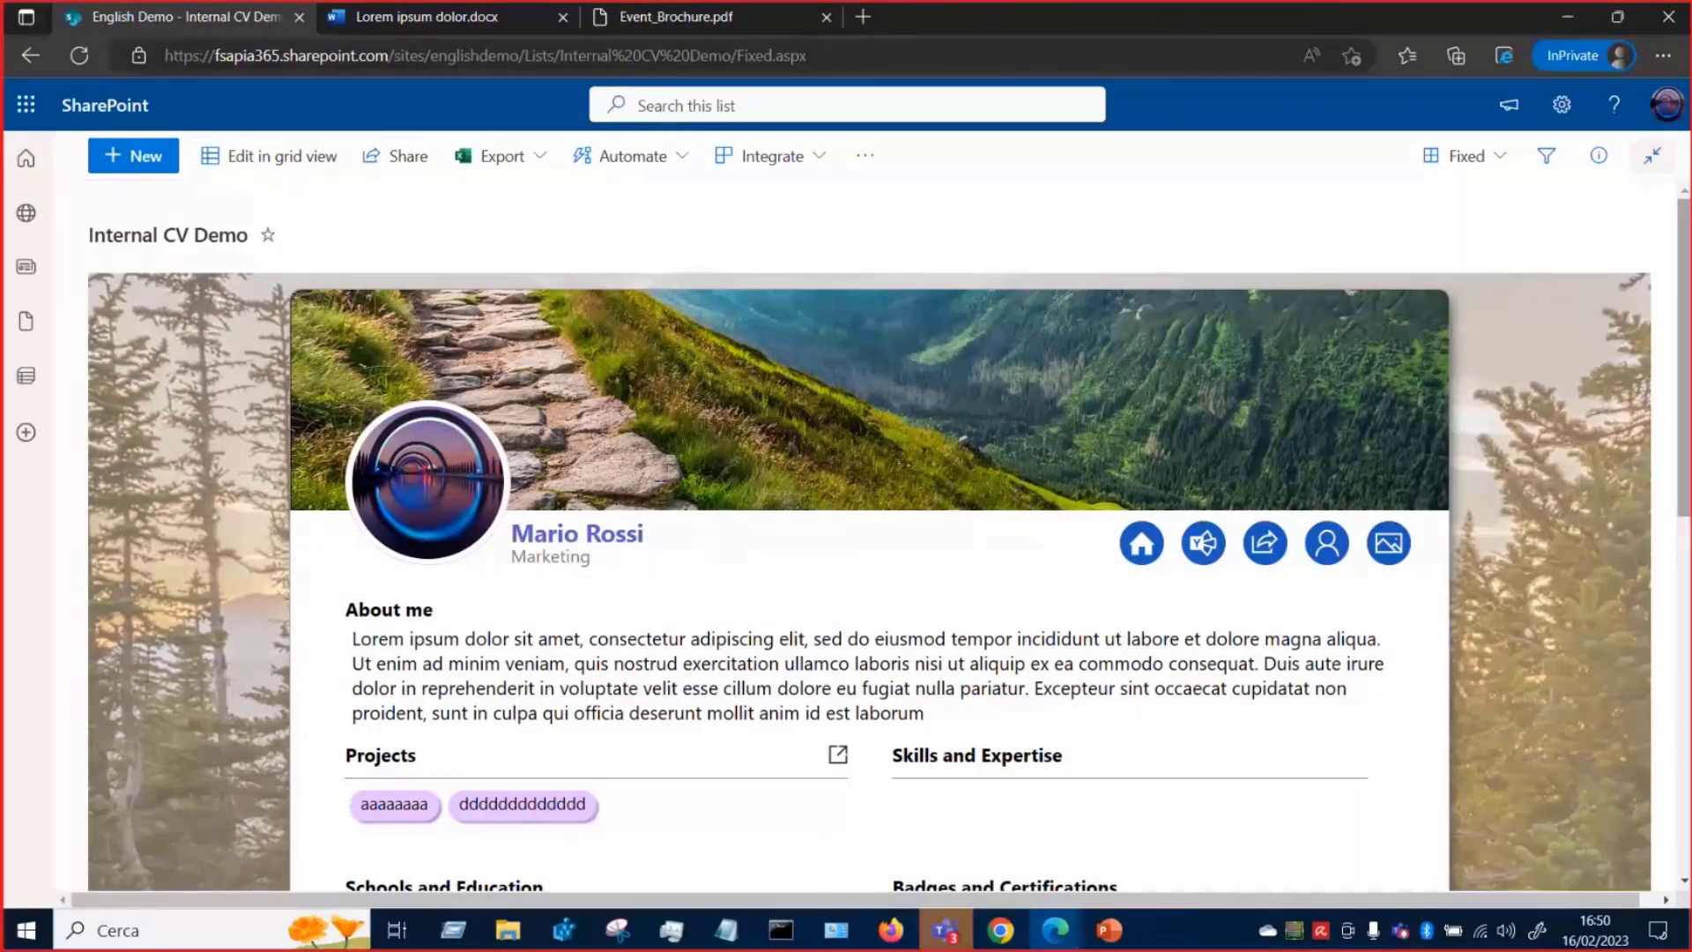
pyautogui.scroll(-1, 870, 572)
pyautogui.scroll(-3, 870, 572)
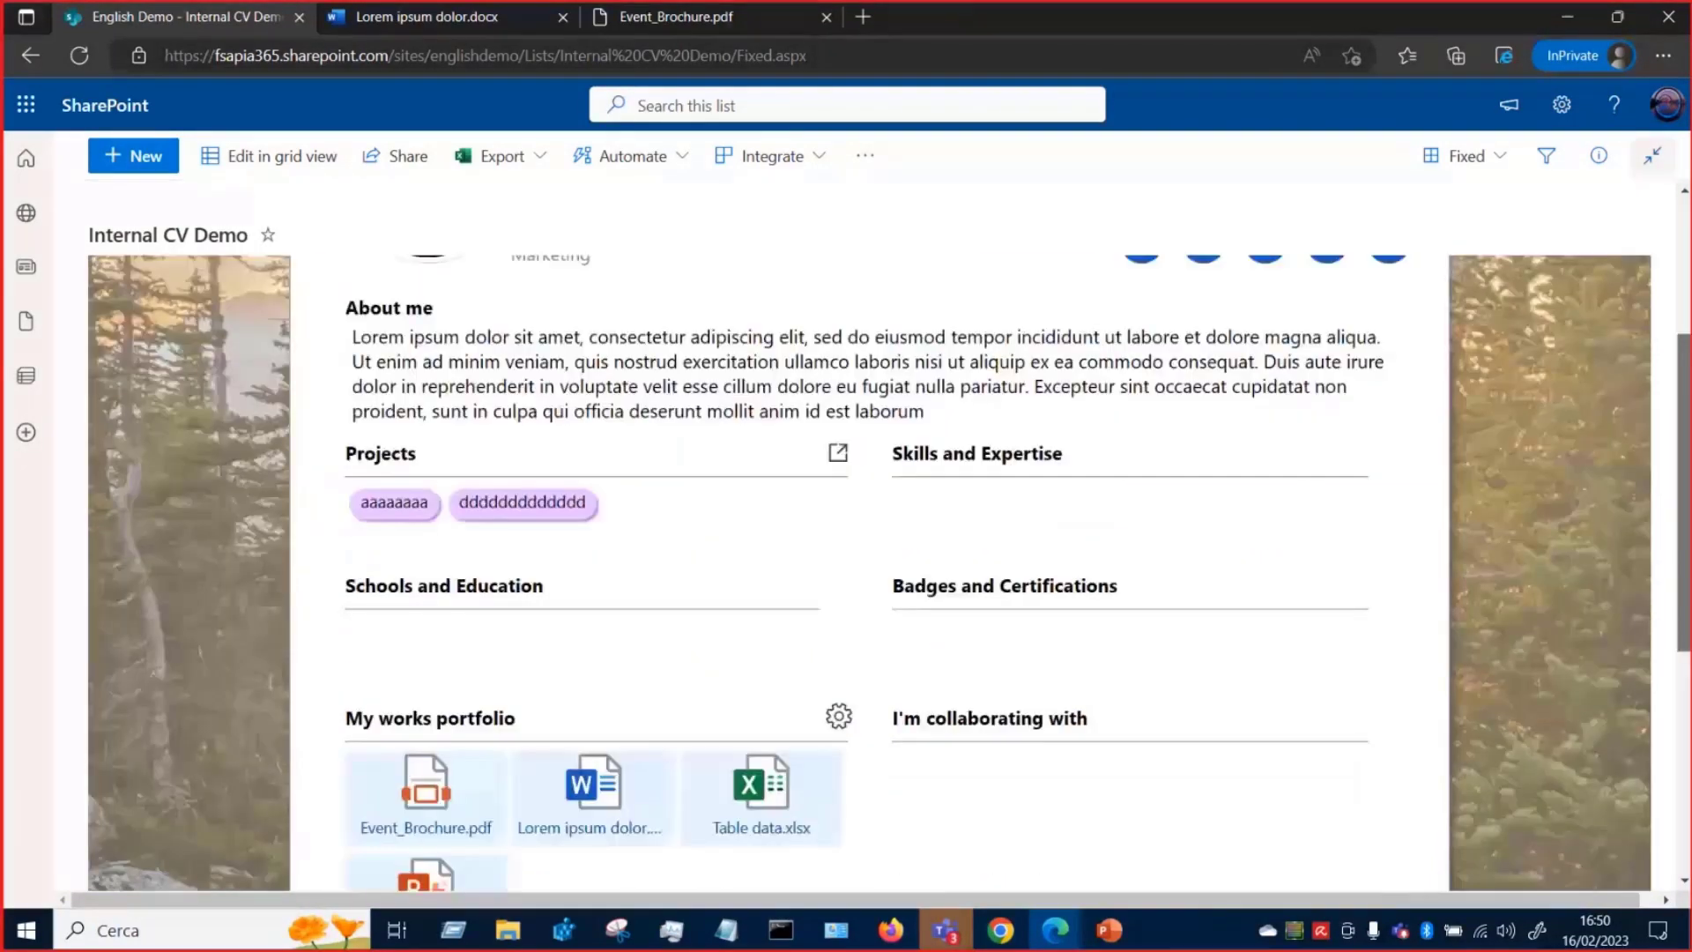
pyautogui.scroll(2, 1515, 234)
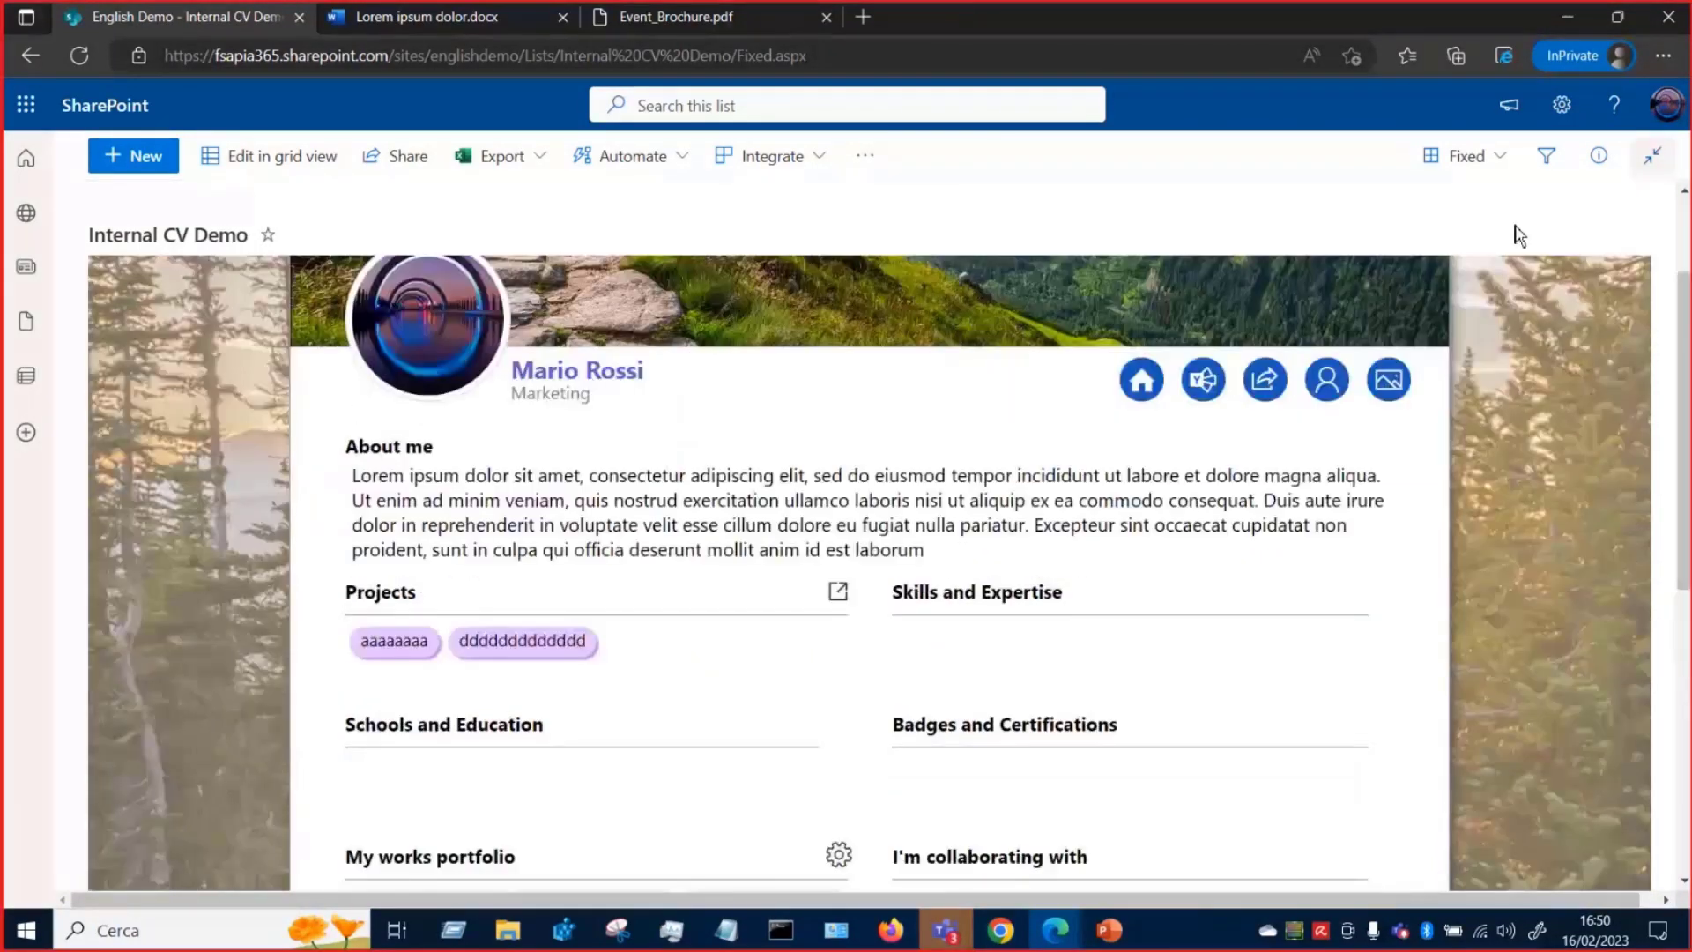
pyautogui.click(1492, 176)
pyautogui.click(1534, 628)
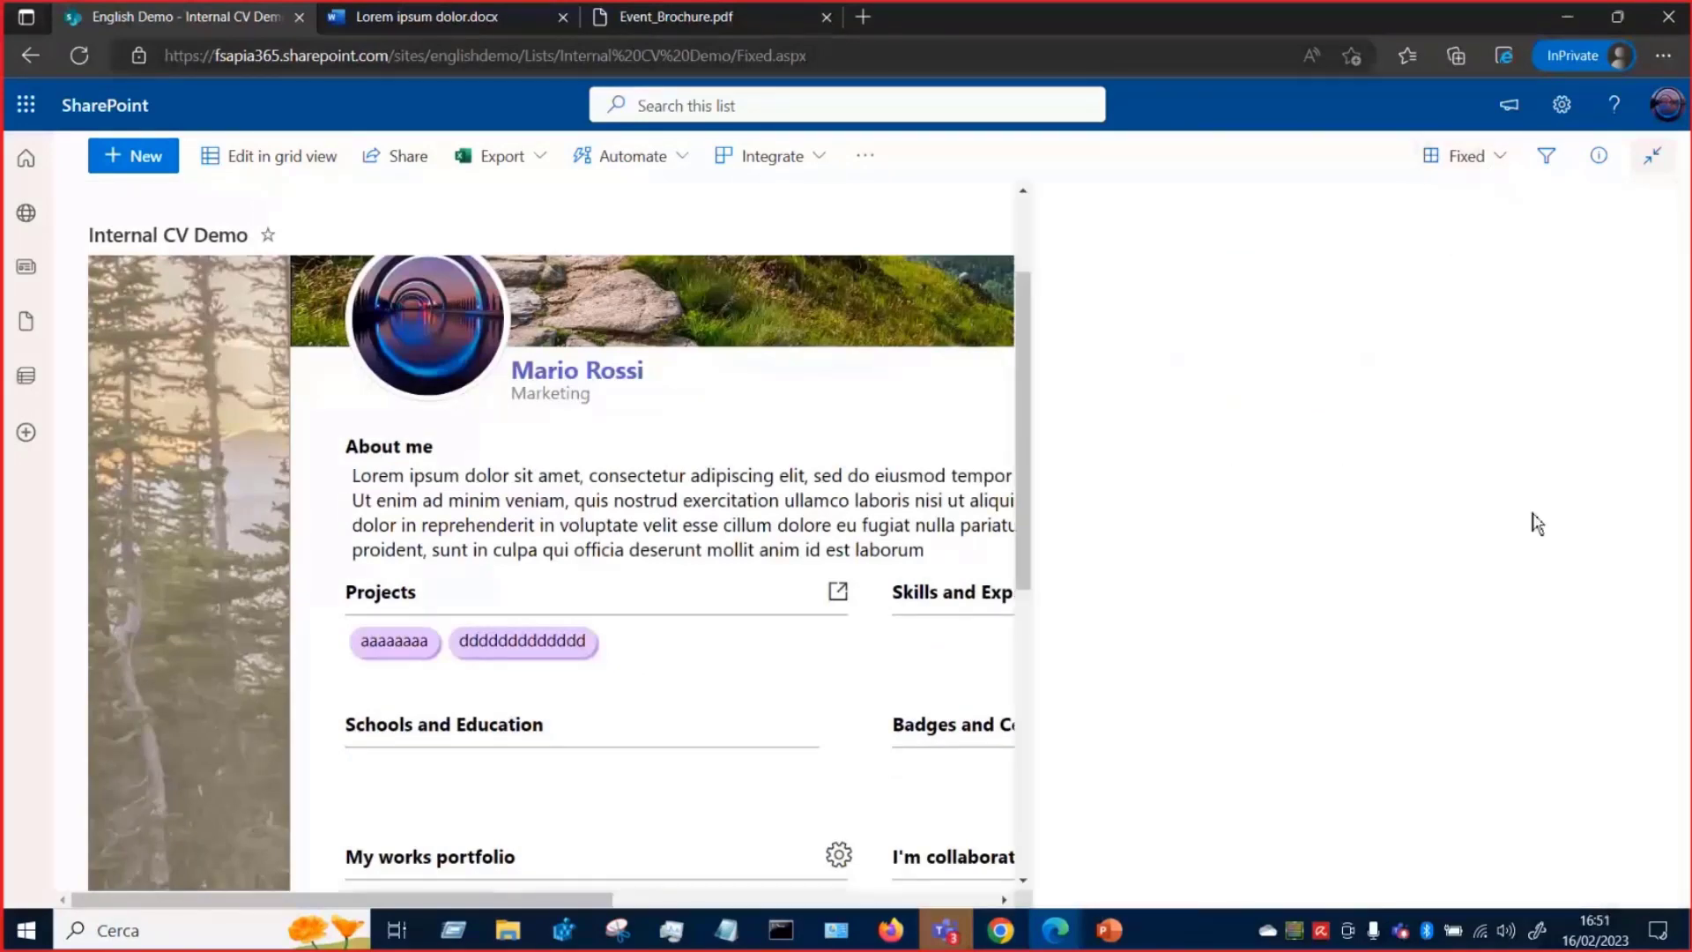
pyautogui.moveTo(1026, 504); pyautogui.dragTo(844, 503)
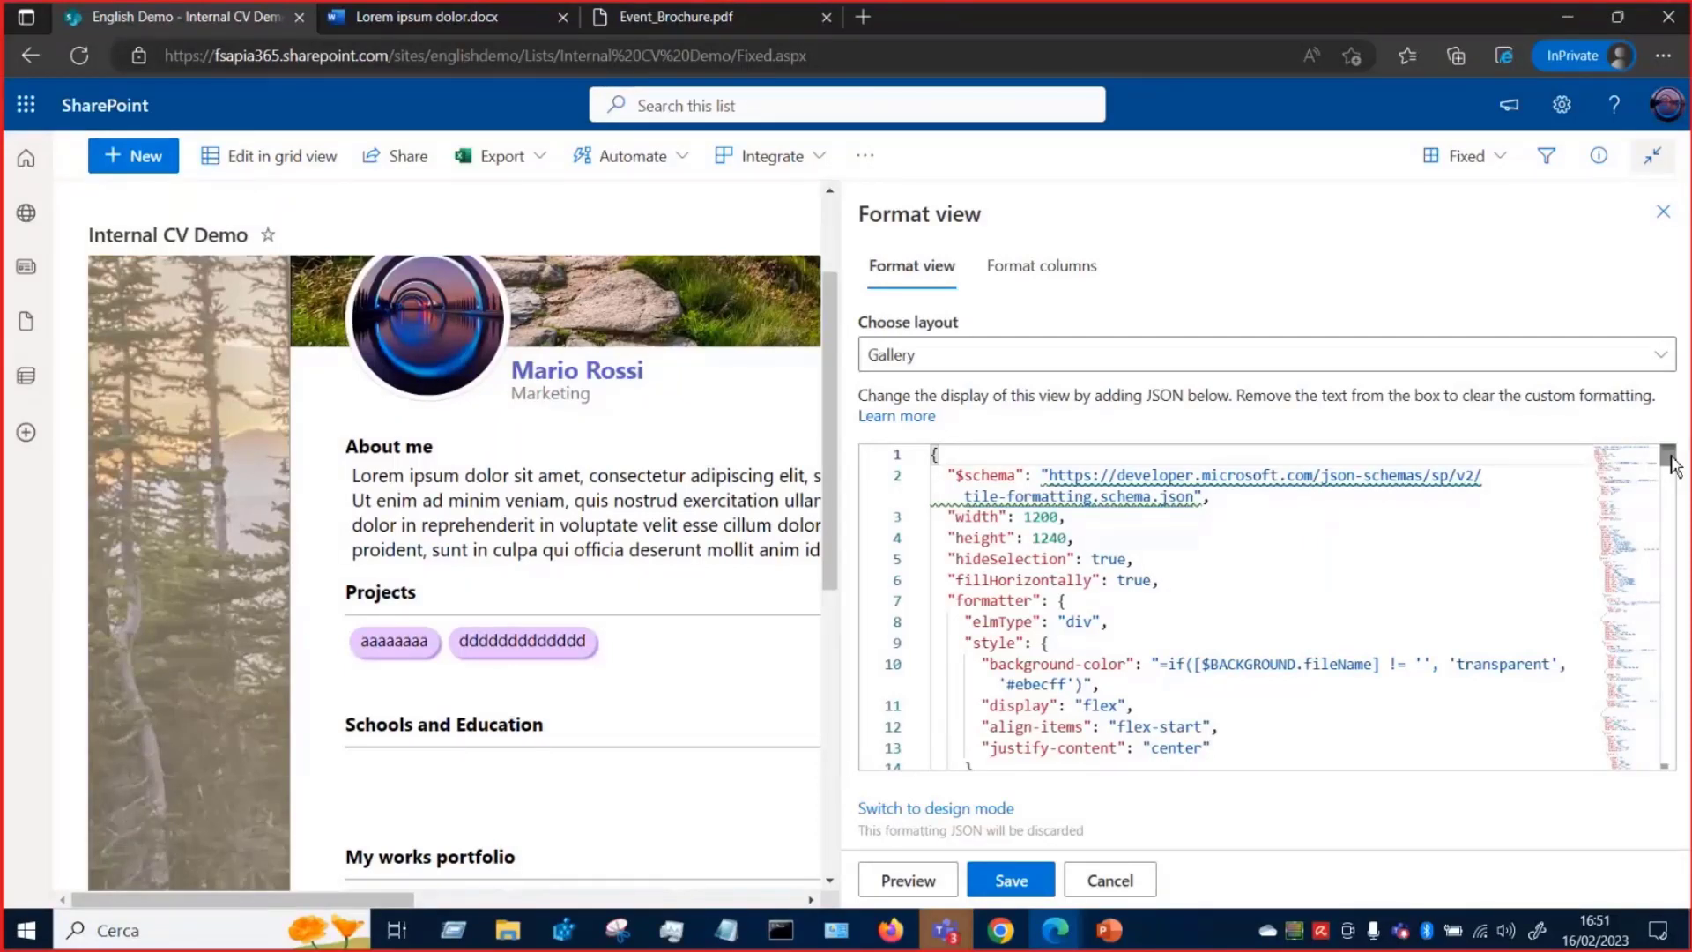
pyautogui.moveTo(1673, 462); pyautogui.dragTo(1667, 758)
pyautogui.scroll(3, 1311, 675)
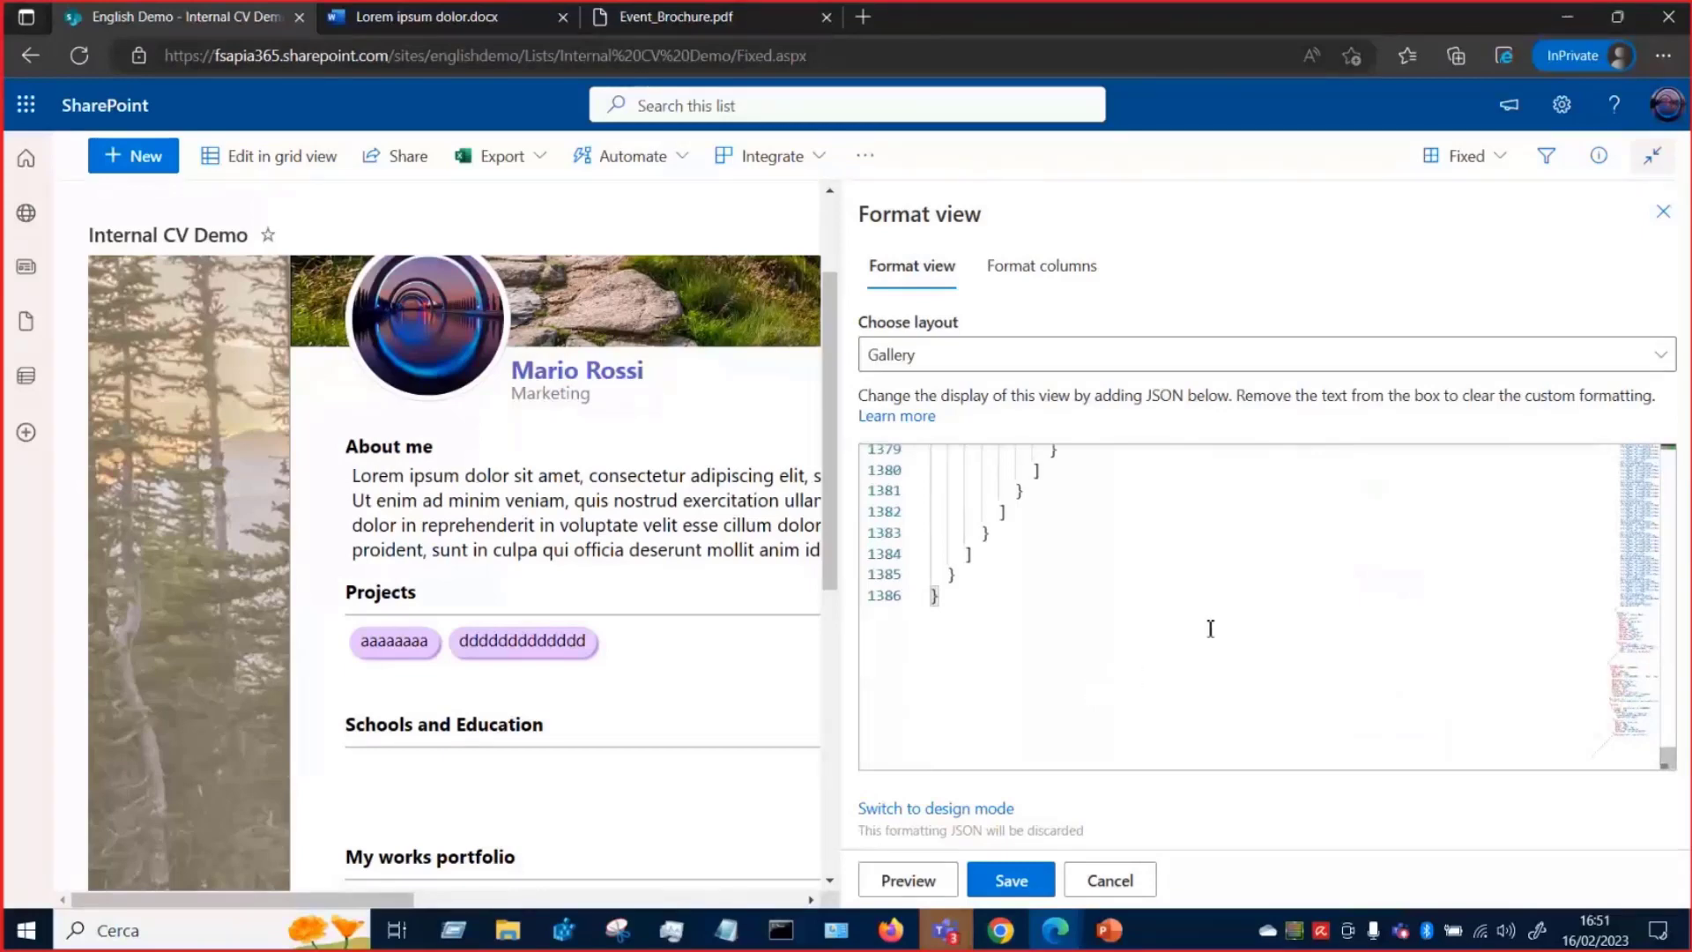
pyautogui.click(1665, 213)
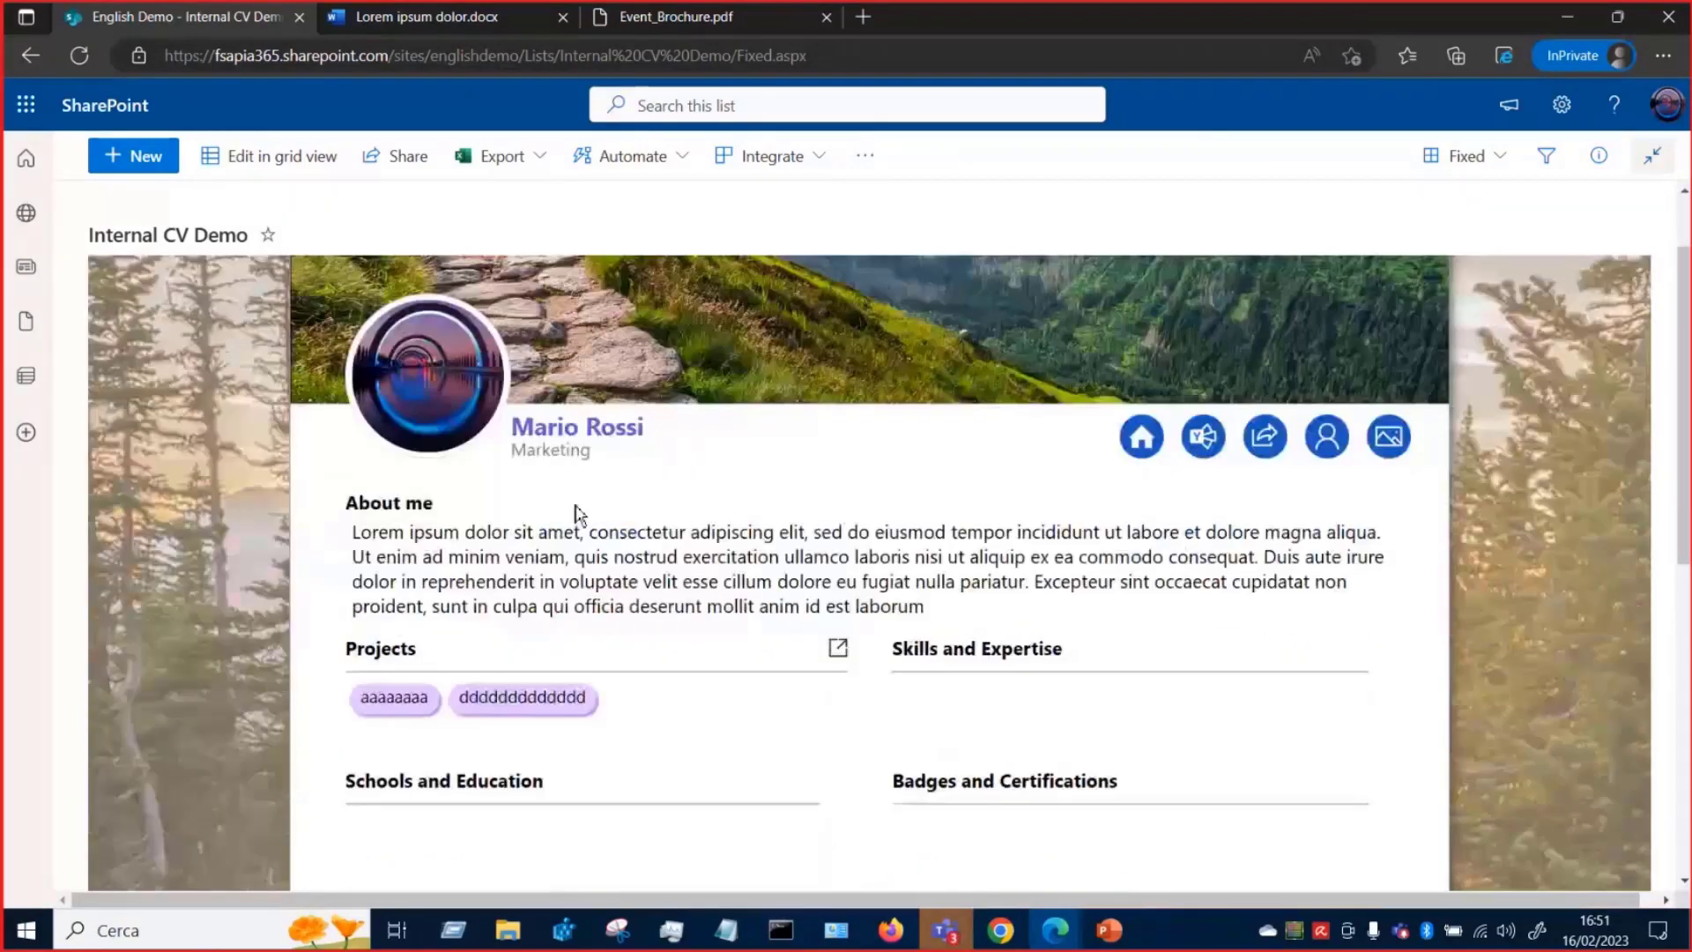
pyautogui.scroll(-2, 361, 444)
pyautogui.scroll(-1, 362, 443)
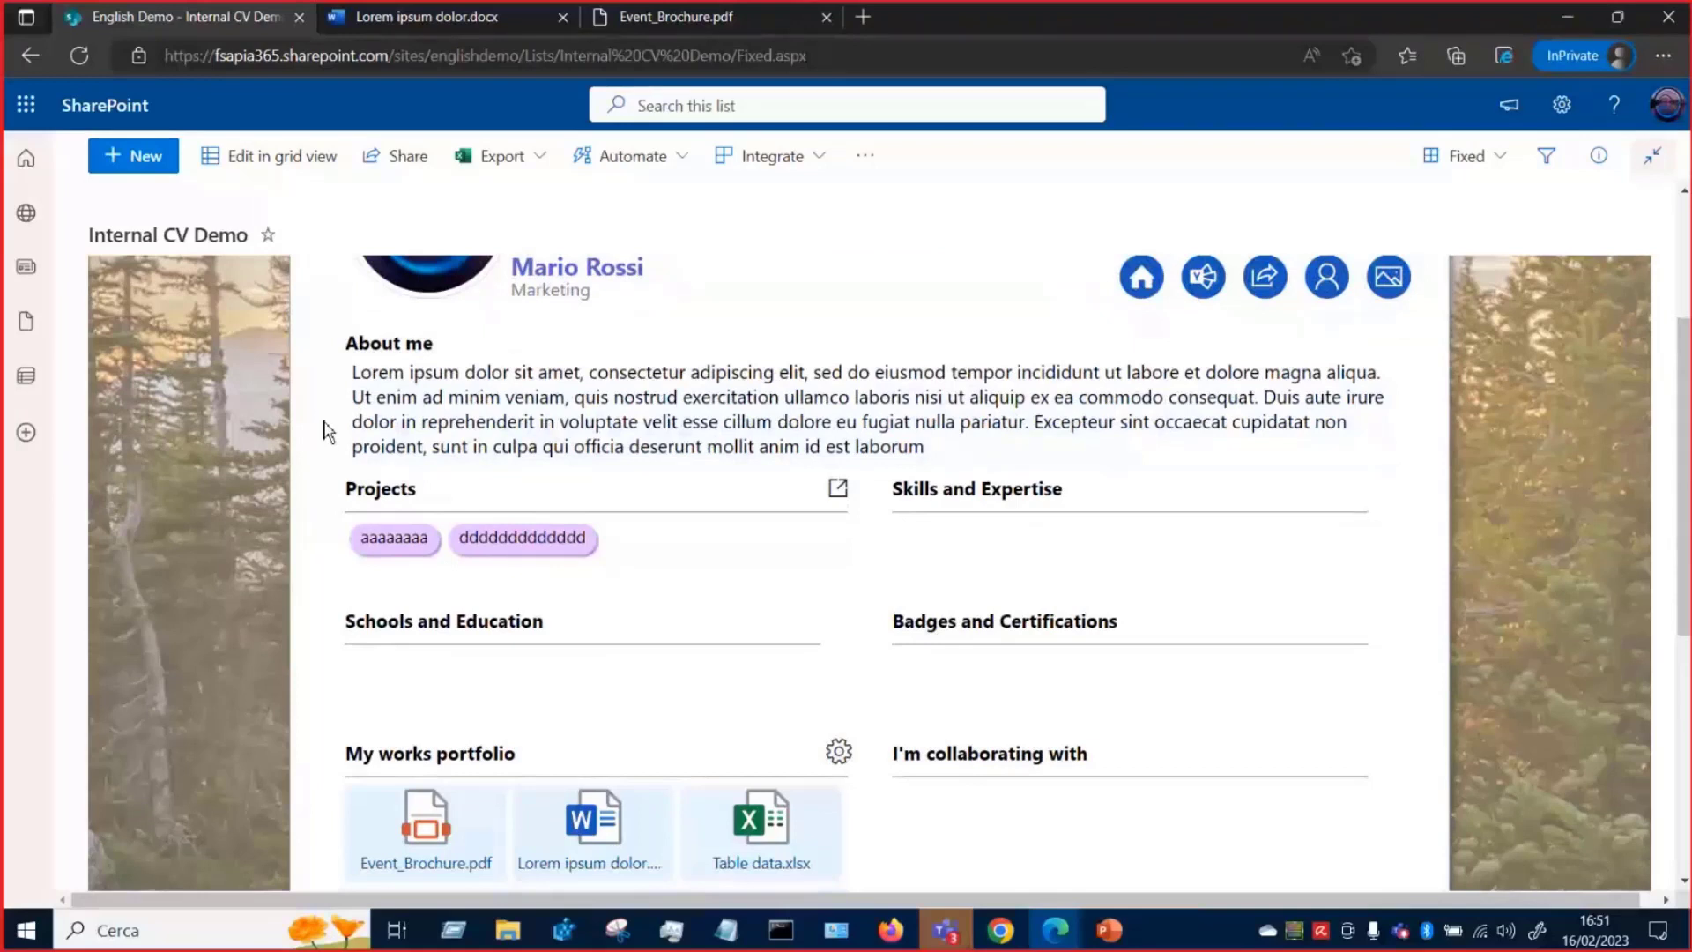
pyautogui.scroll(-1, 331, 430)
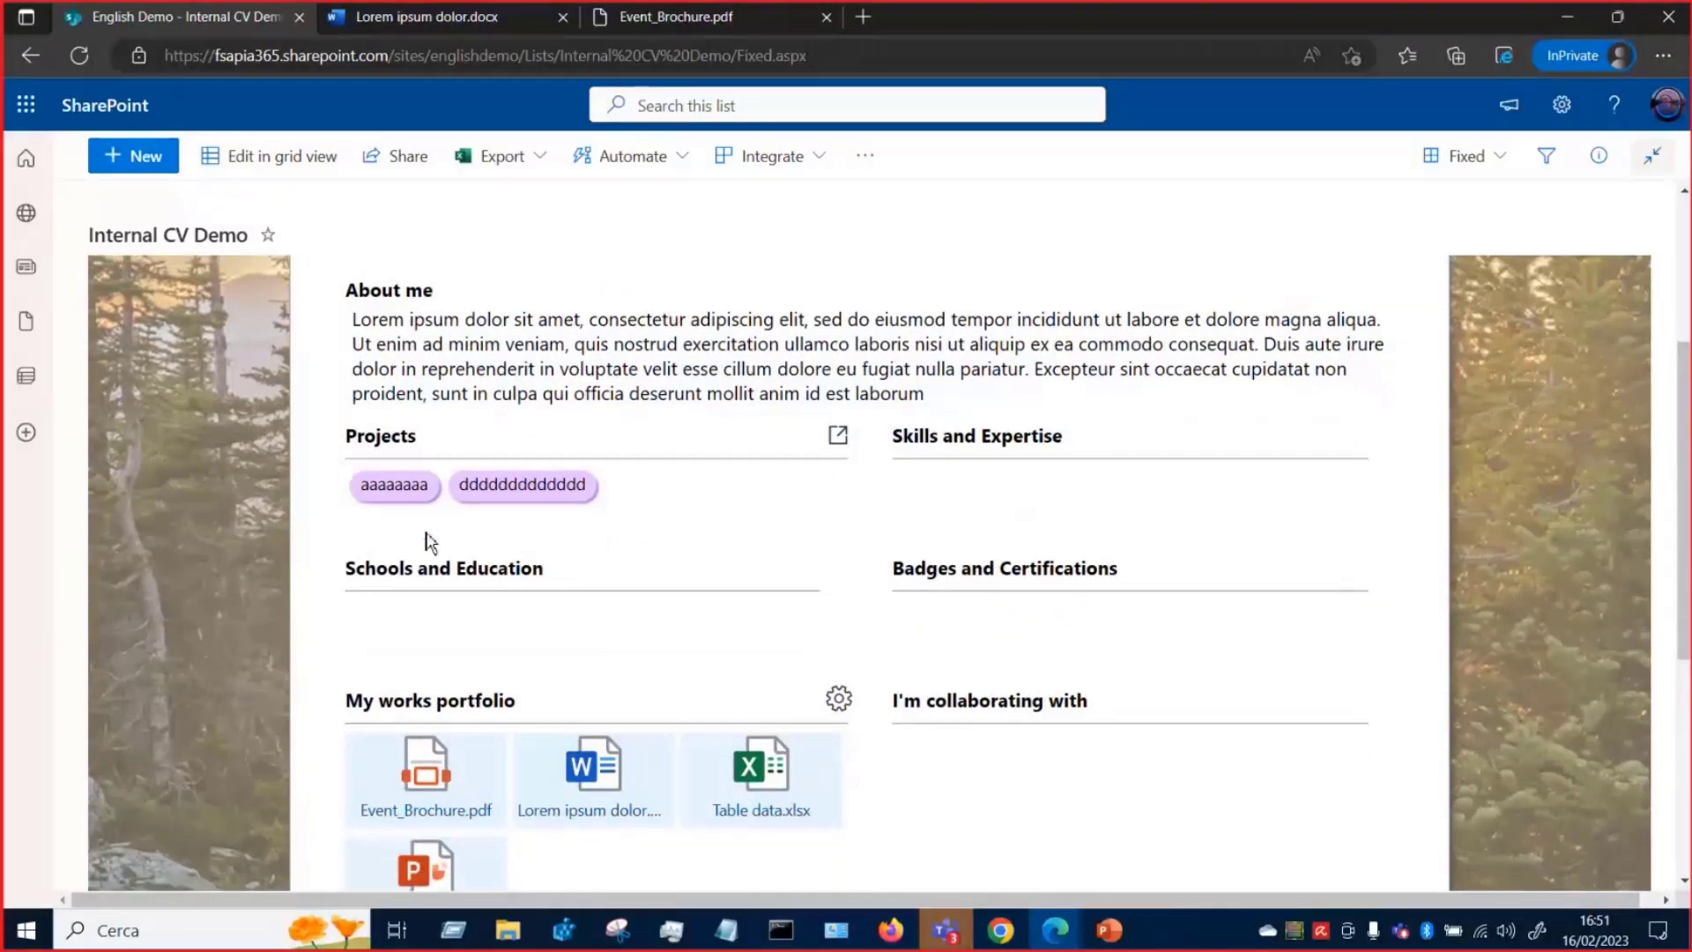
pyautogui.scroll(1, 379, 454)
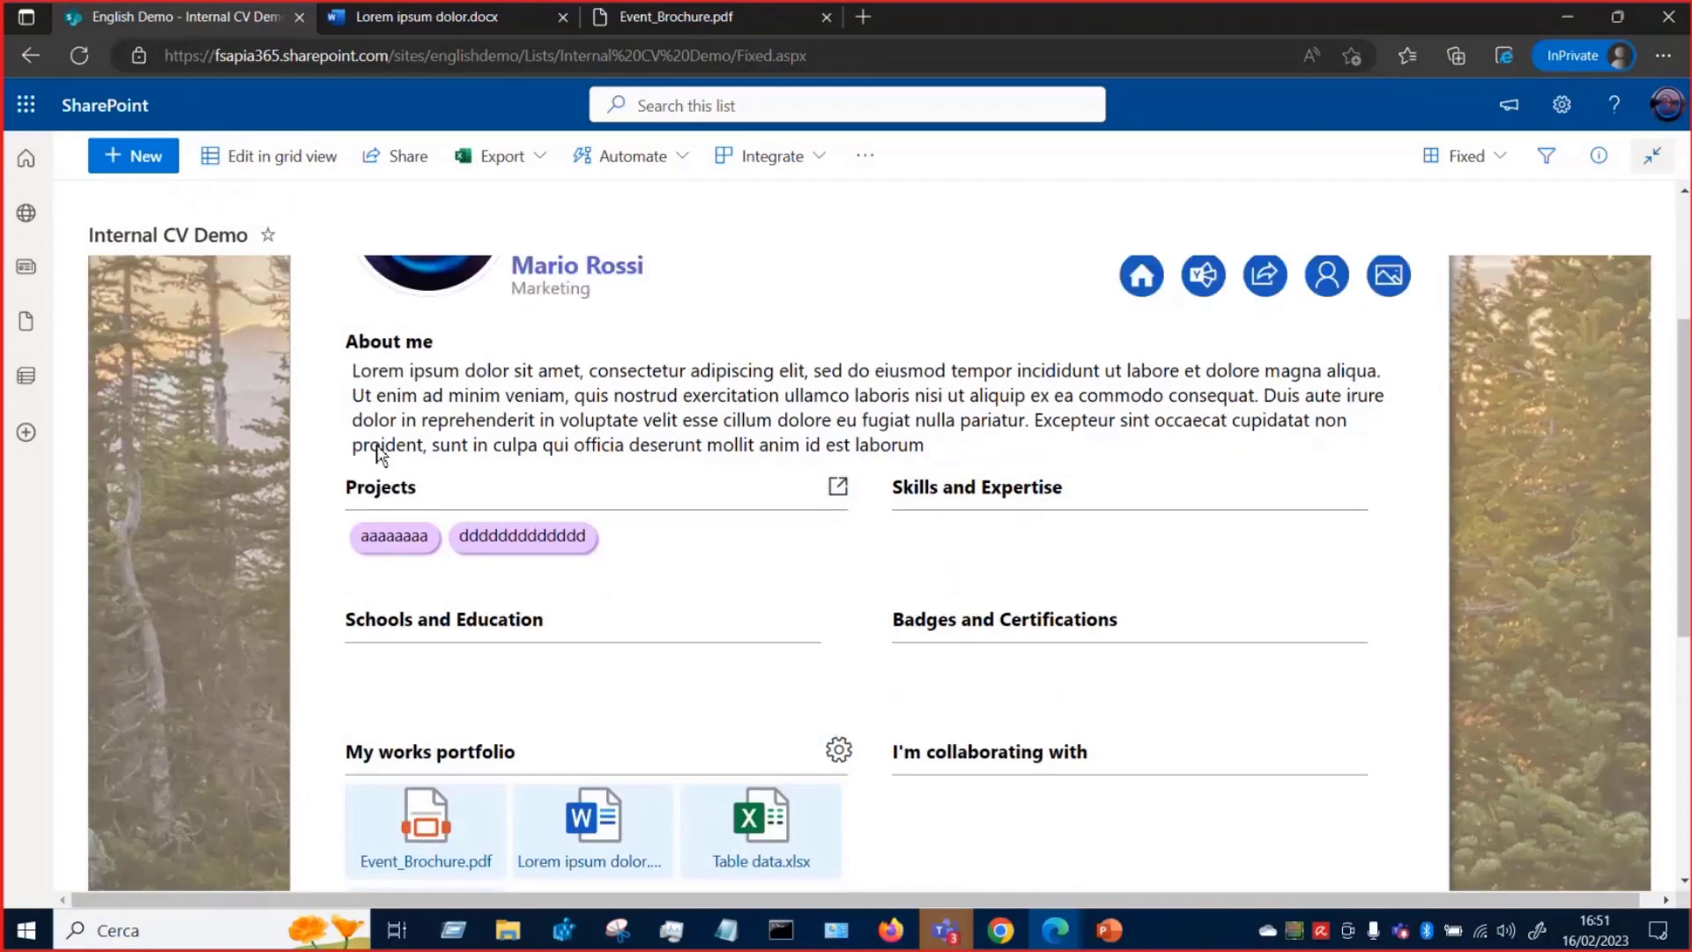
pyautogui.scroll(3, 379, 454)
pyautogui.scroll(-2, 580, 532)
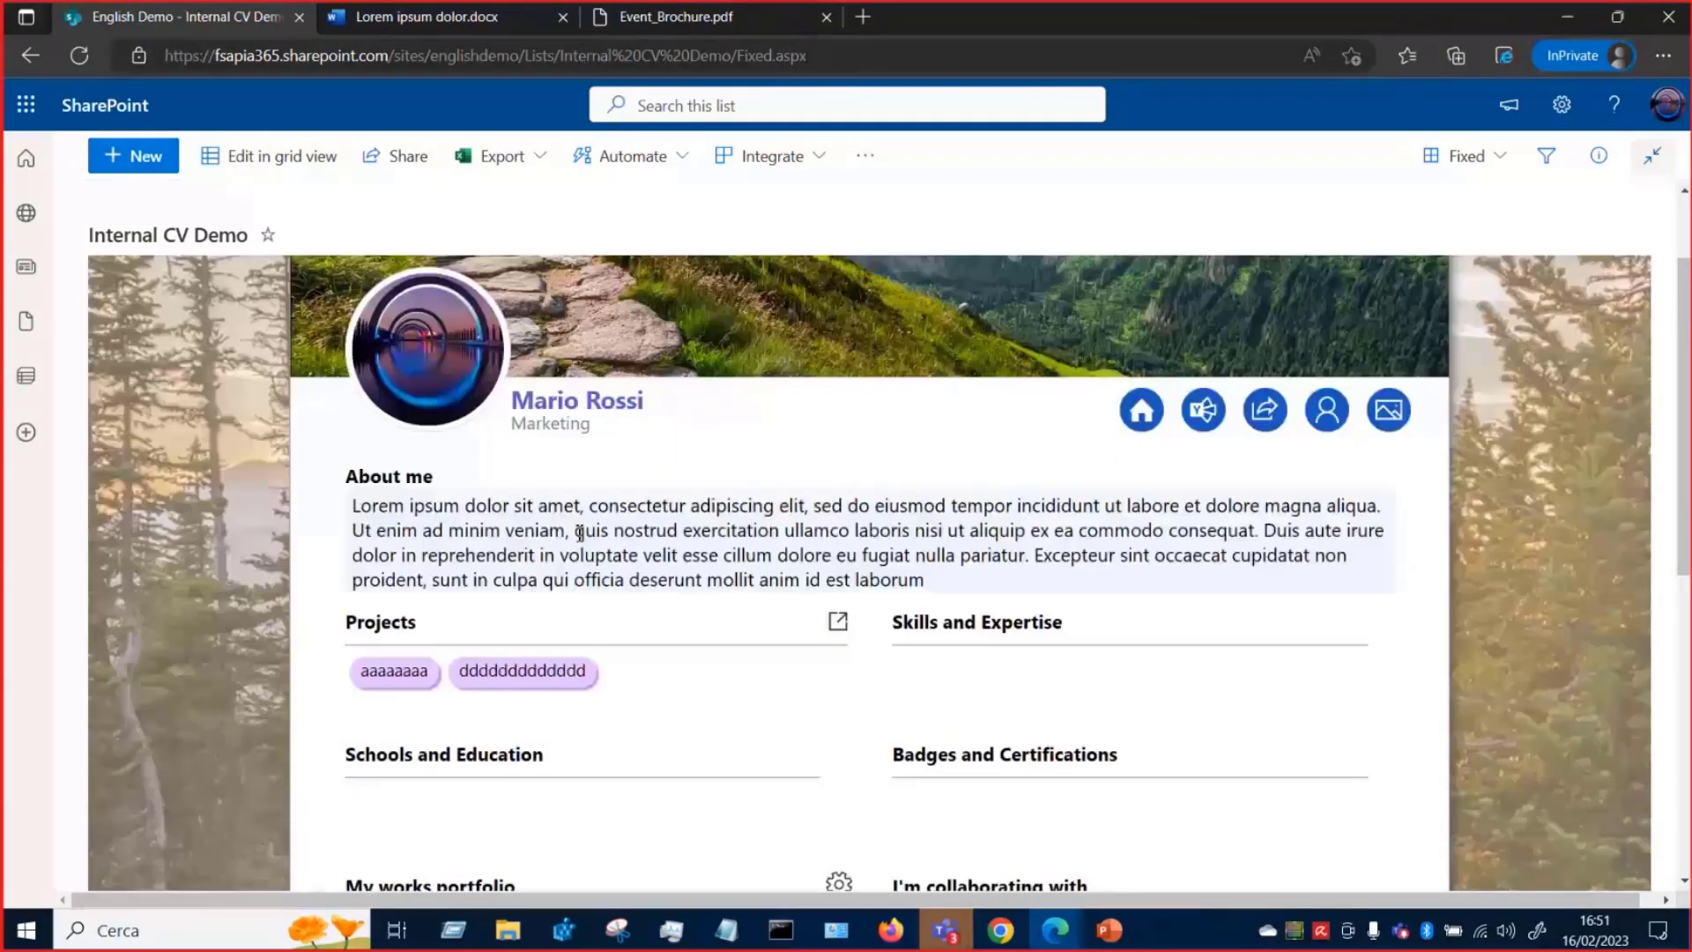
pyautogui.scroll(-1, 580, 533)
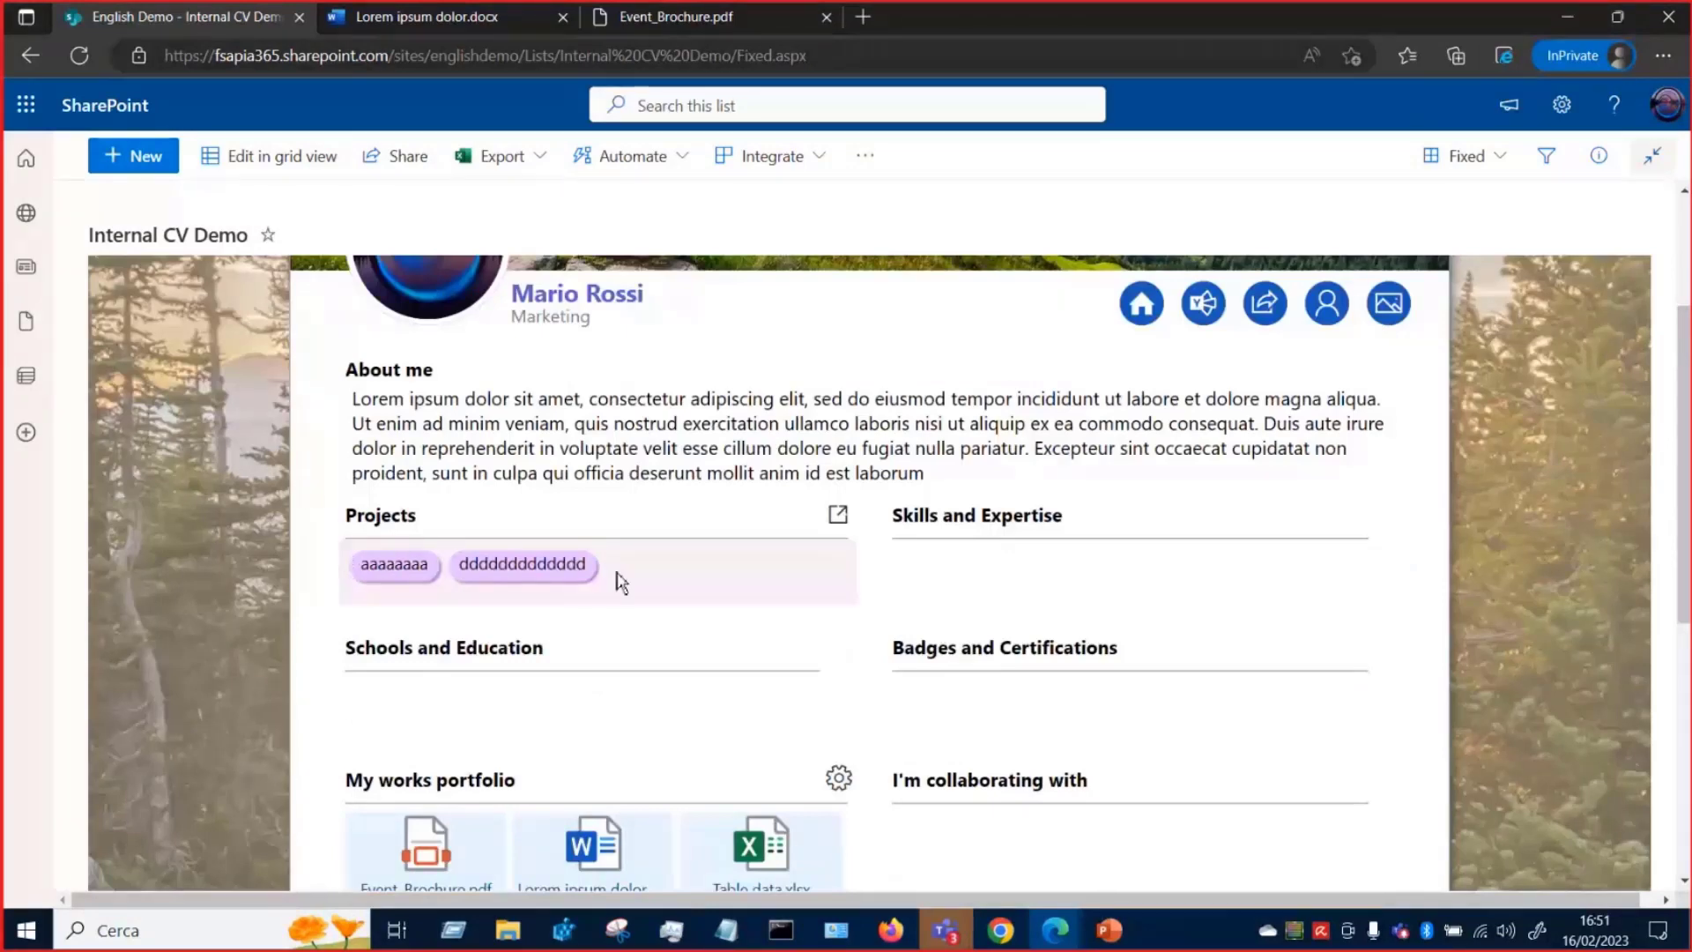
pyautogui.scroll(-2, 1031, 584)
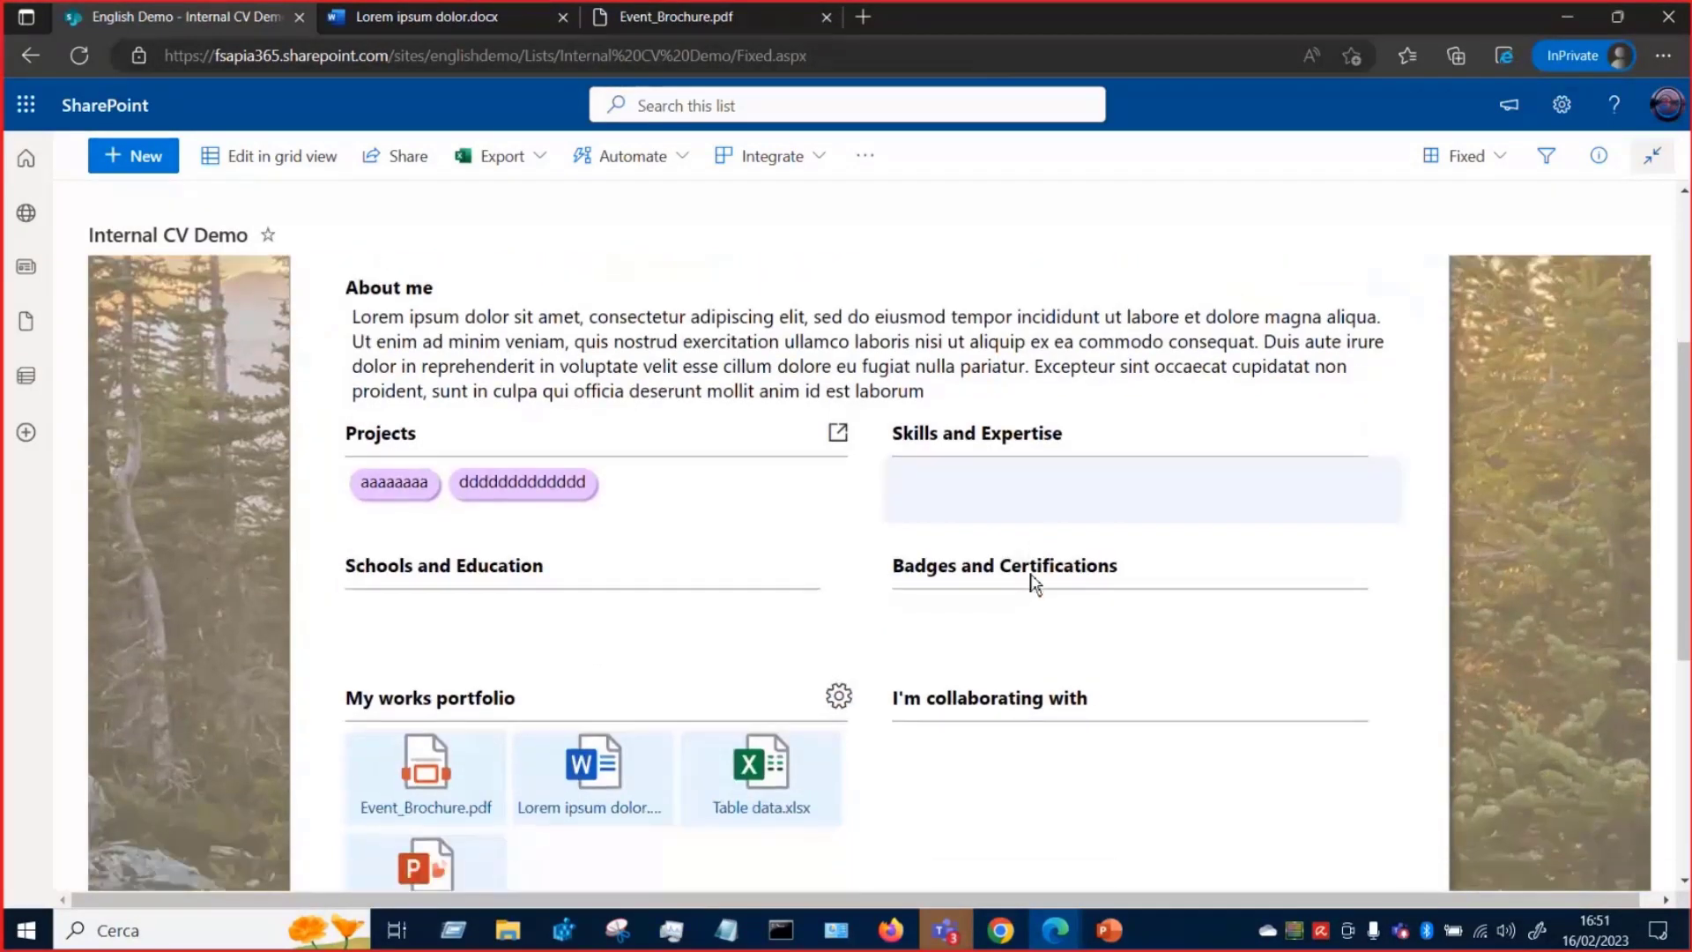
pyautogui.scroll(1, 1032, 582)
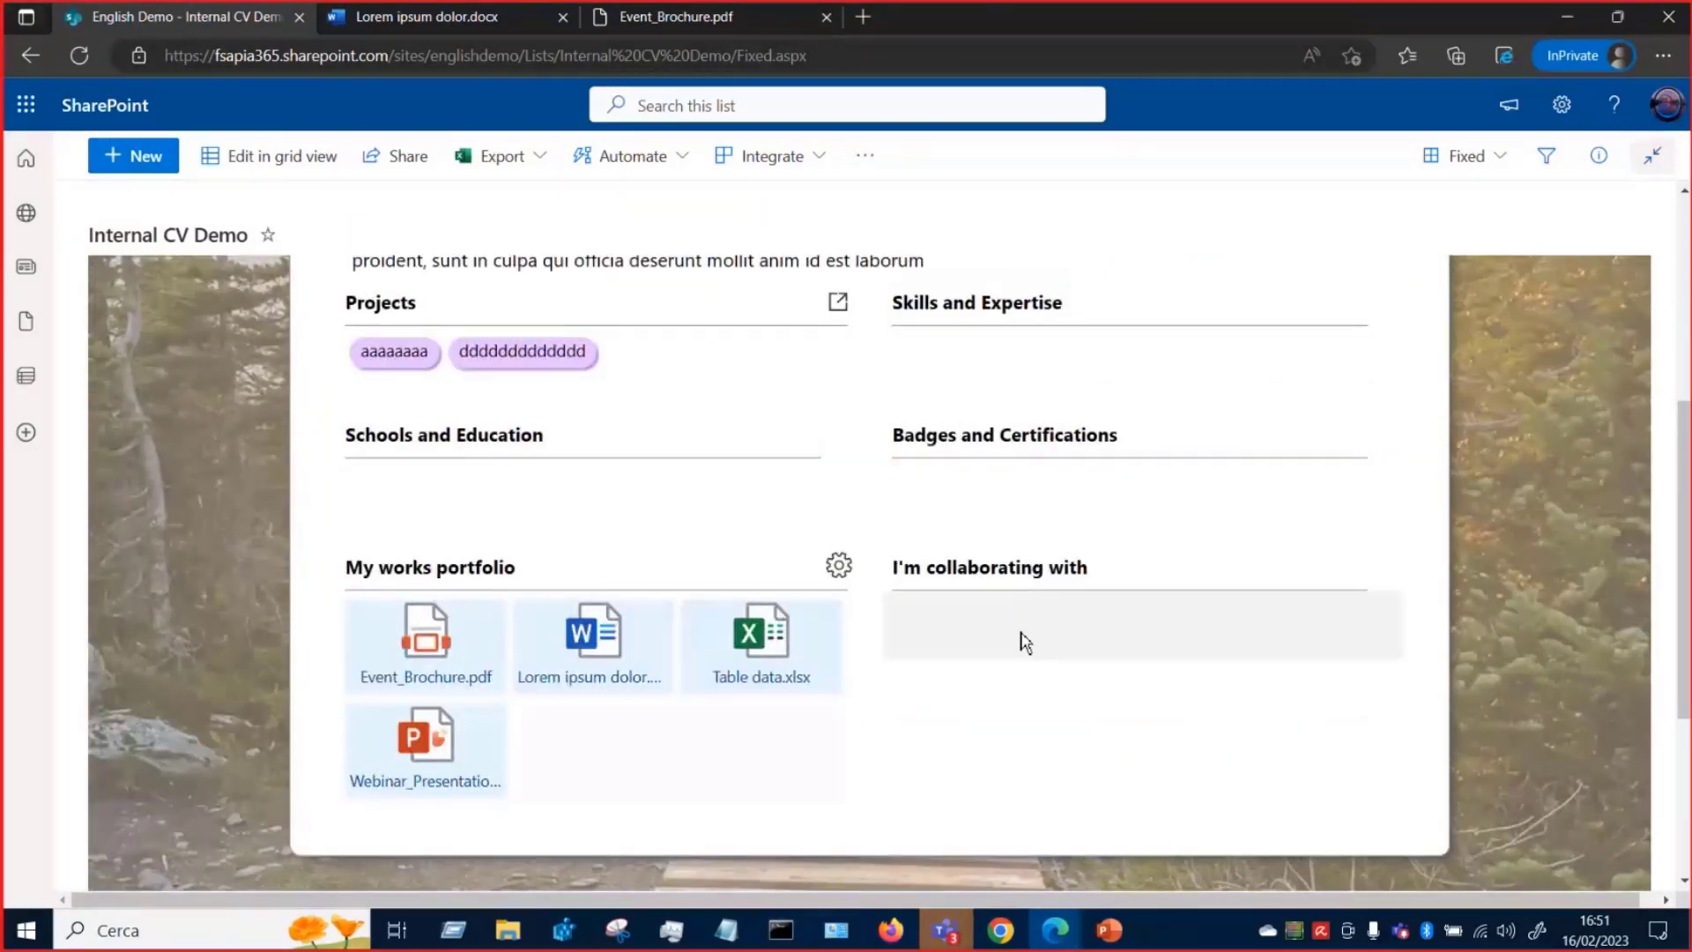
pyautogui.scroll(-1, 890, 715)
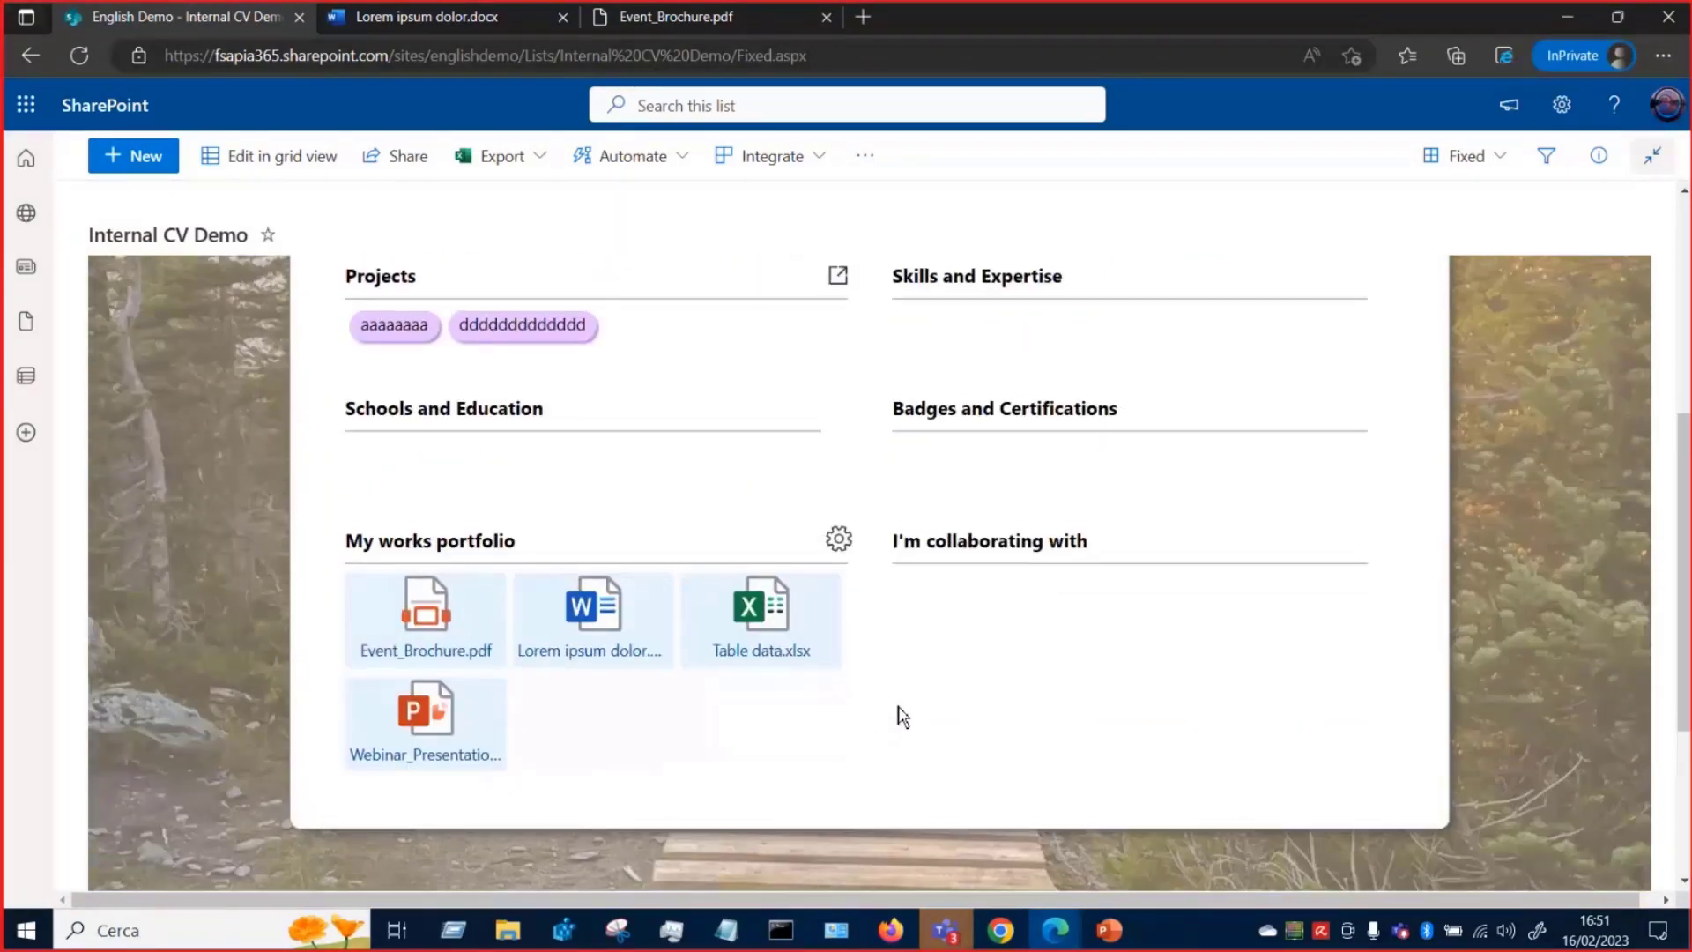
pyautogui.scroll(3, 902, 716)
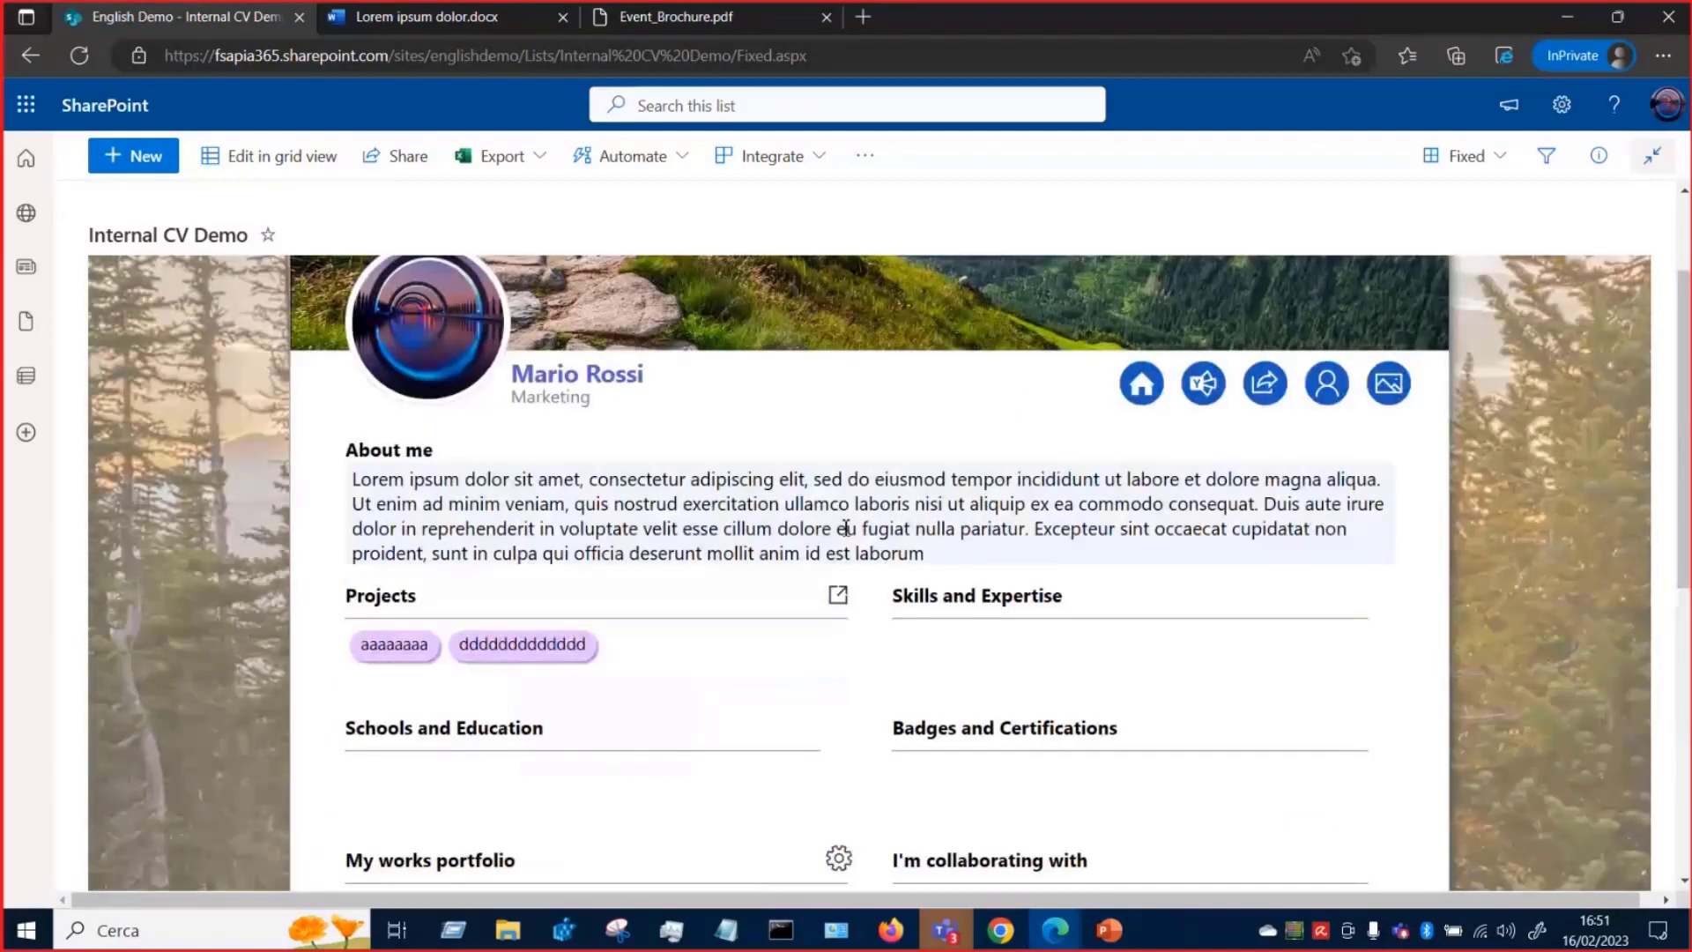
pyautogui.scroll(-2, 1163, 479)
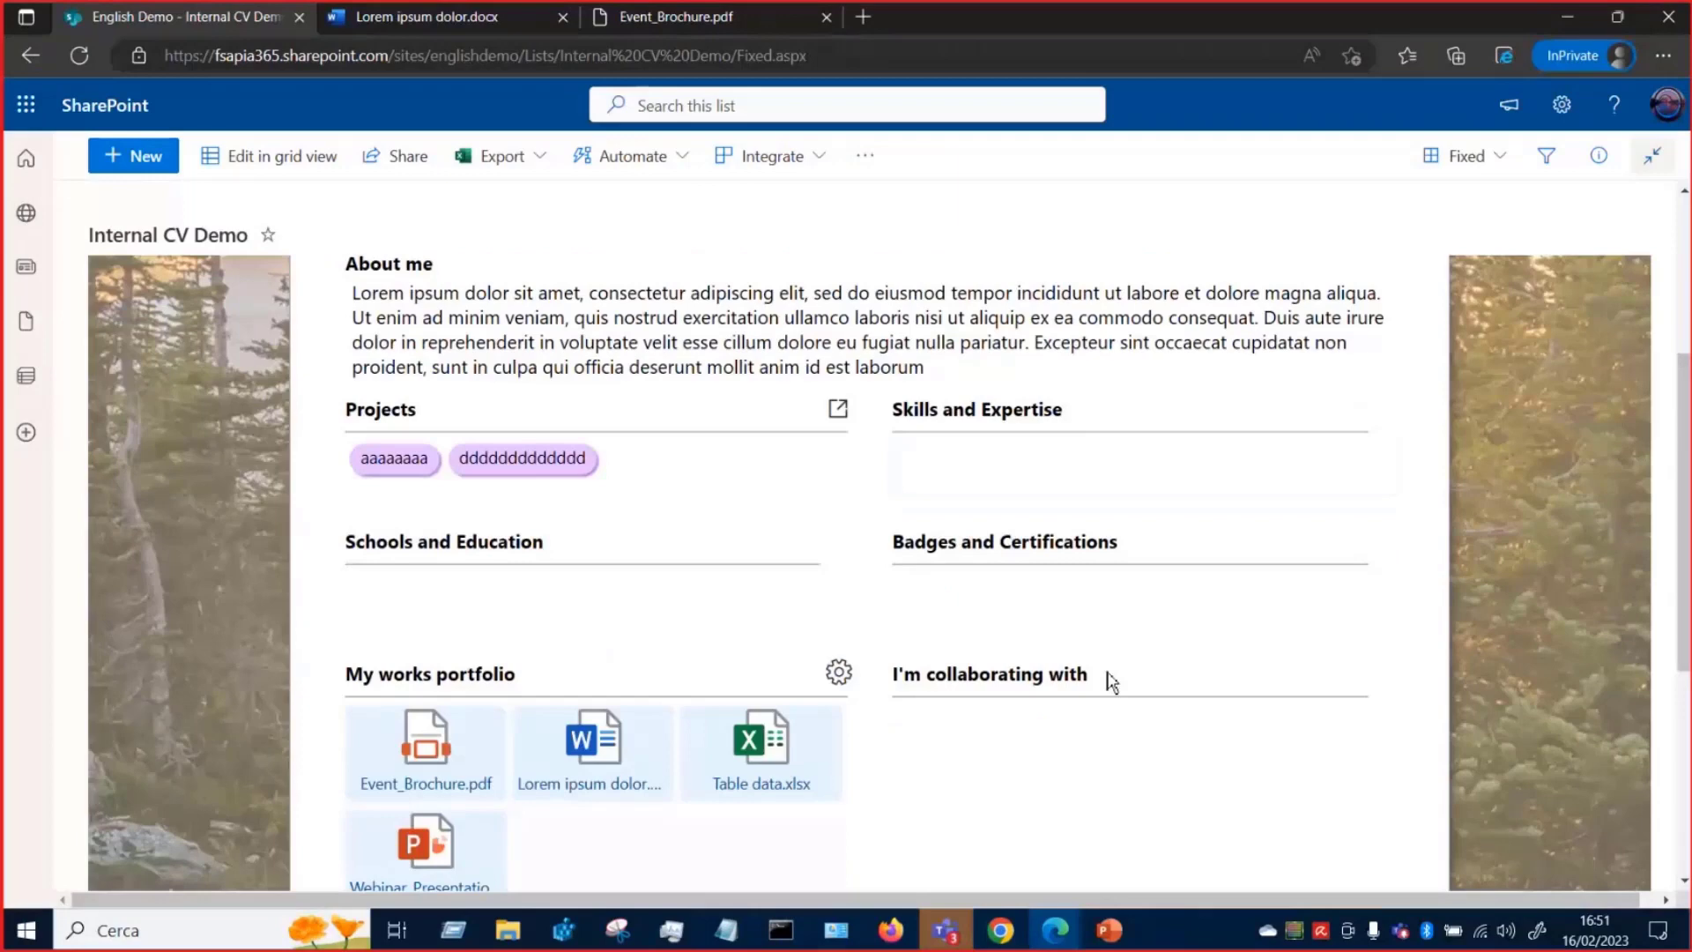
pyautogui.scroll(-2, 1108, 680)
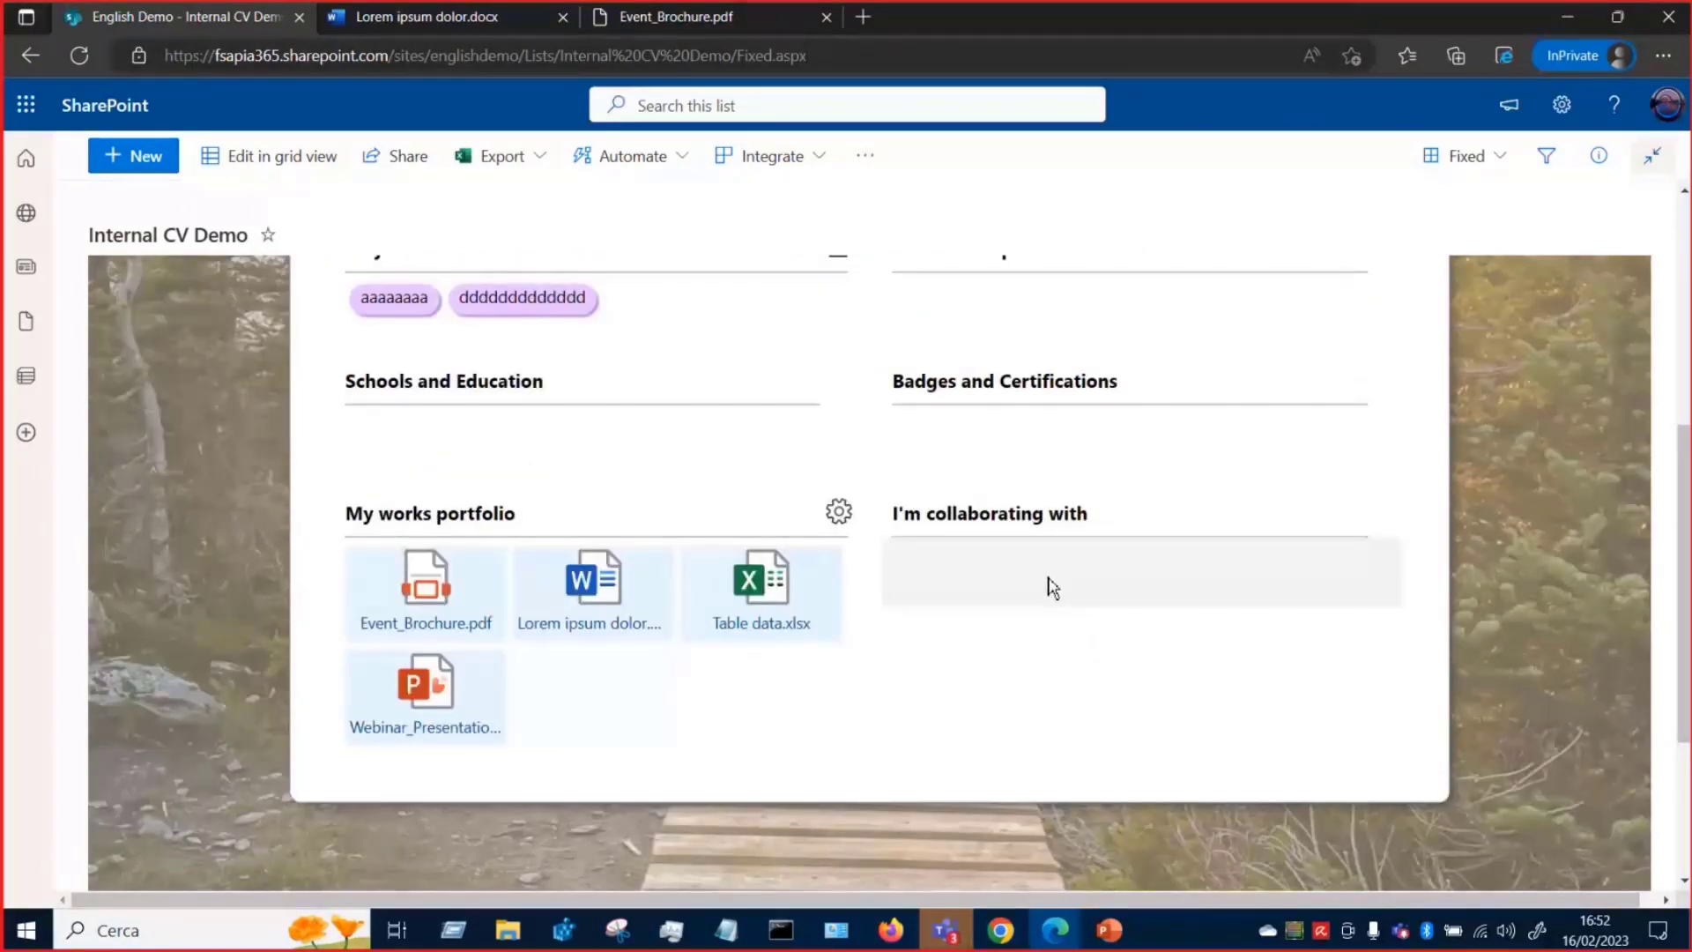
pyautogui.scroll(1, 1051, 587)
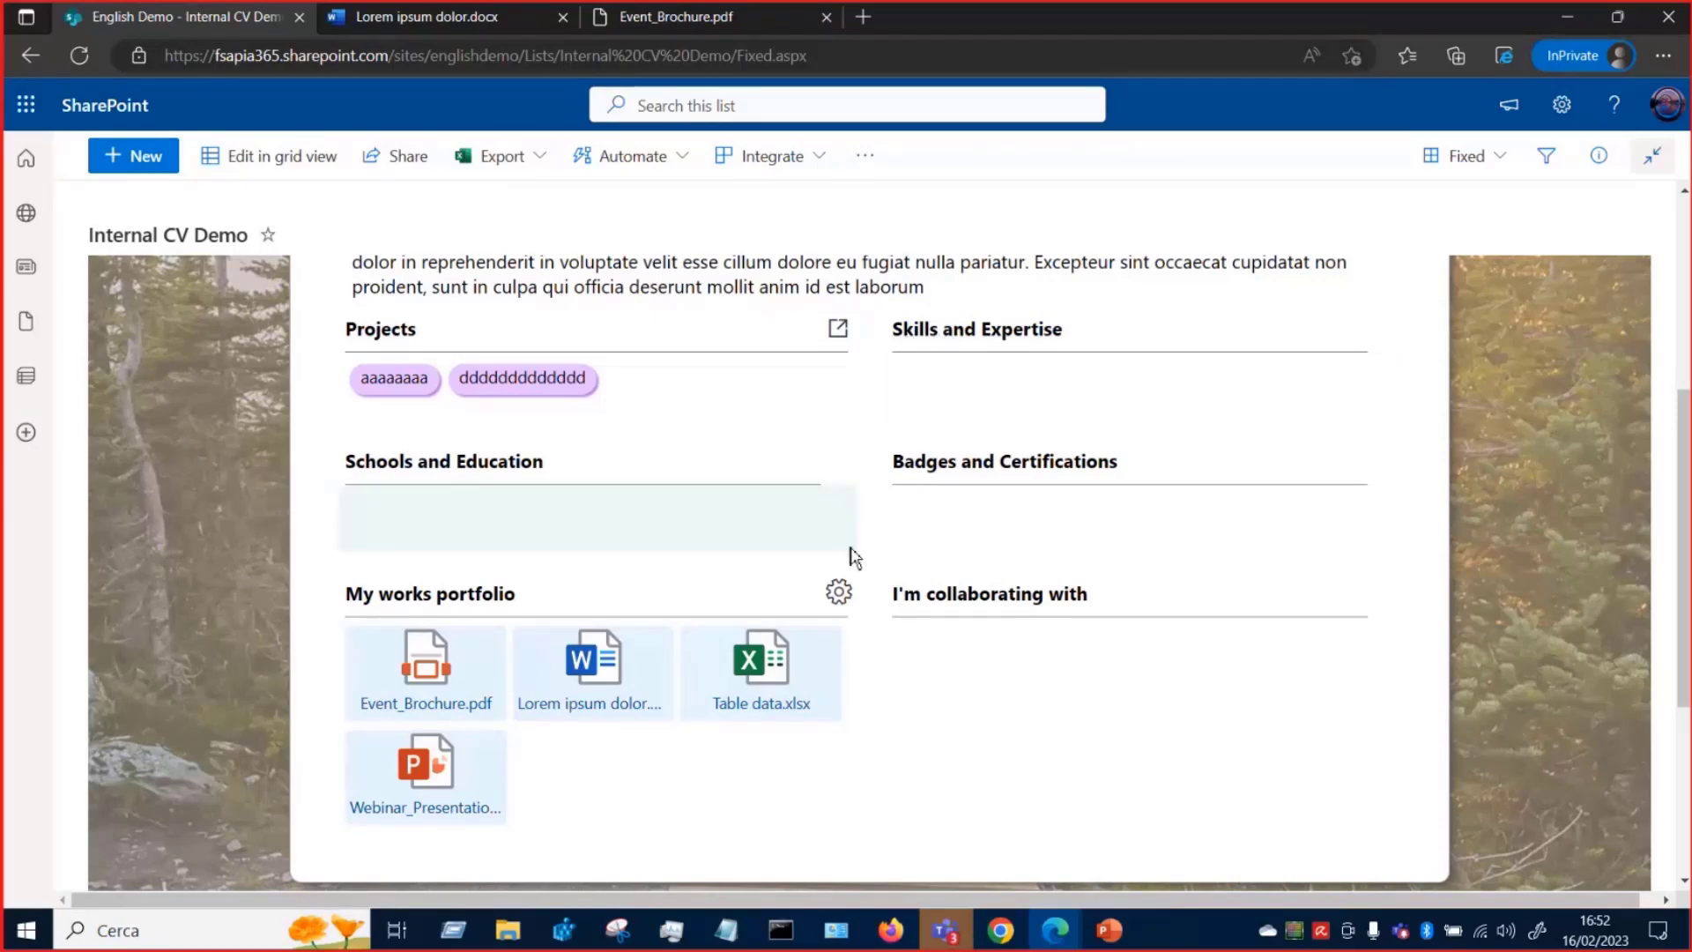
pyautogui.scroll(1, 877, 582)
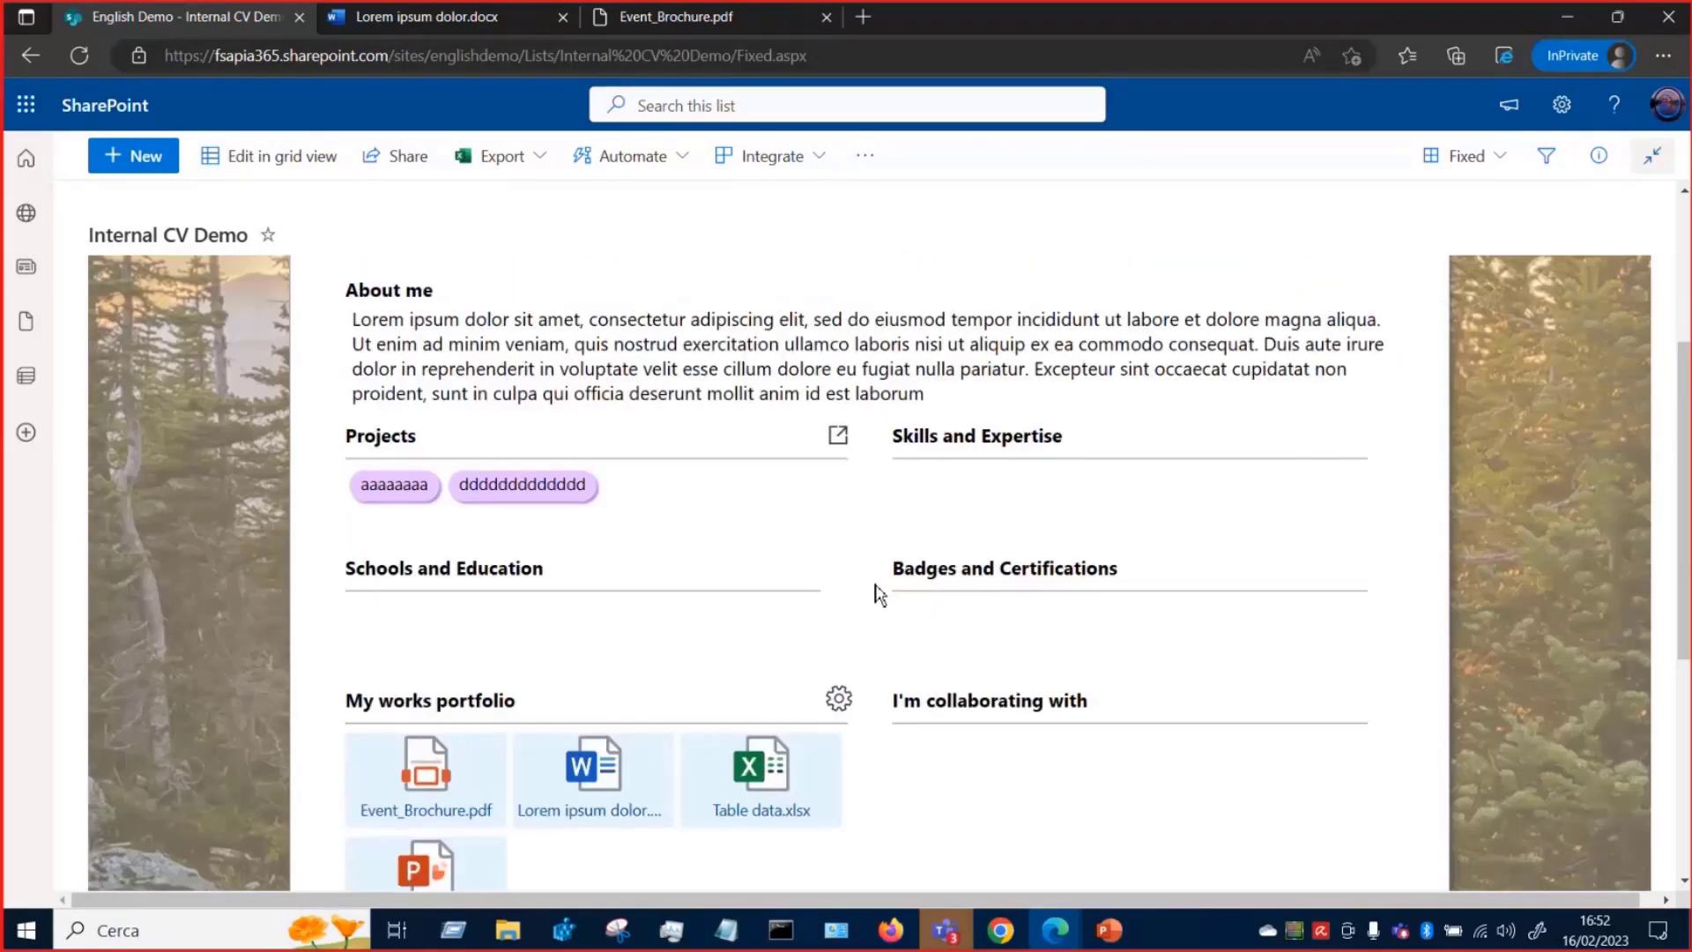
pyautogui.scroll(2, 877, 586)
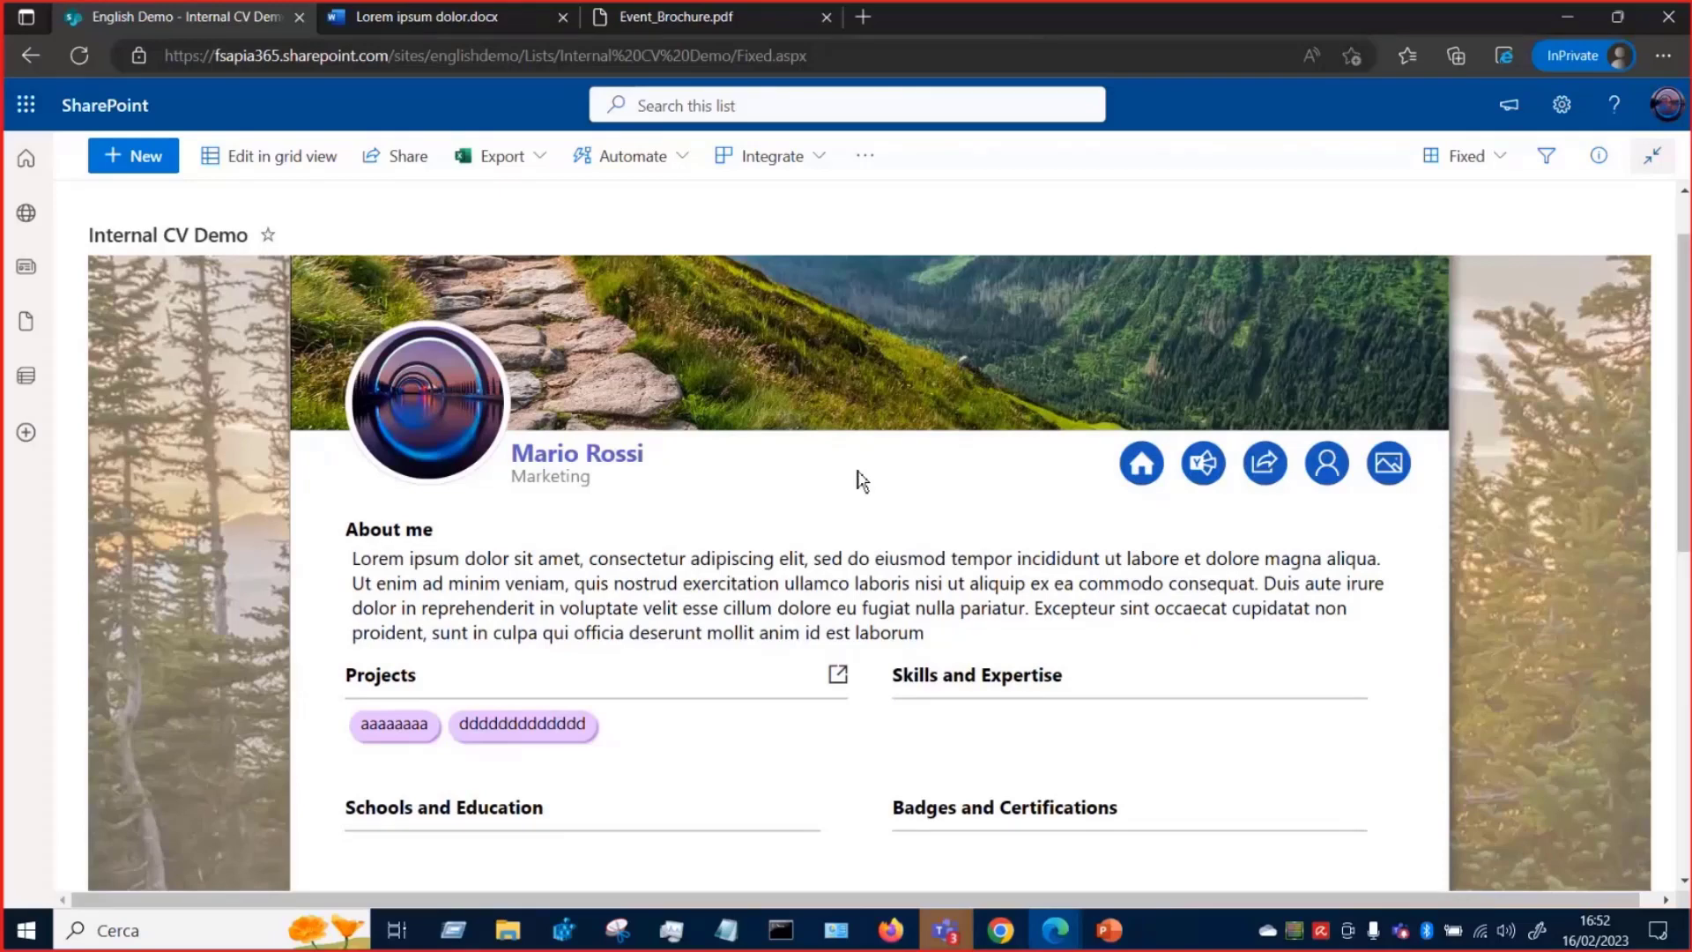
pyautogui.scroll(1, 862, 481)
pyautogui.scroll(1, 862, 480)
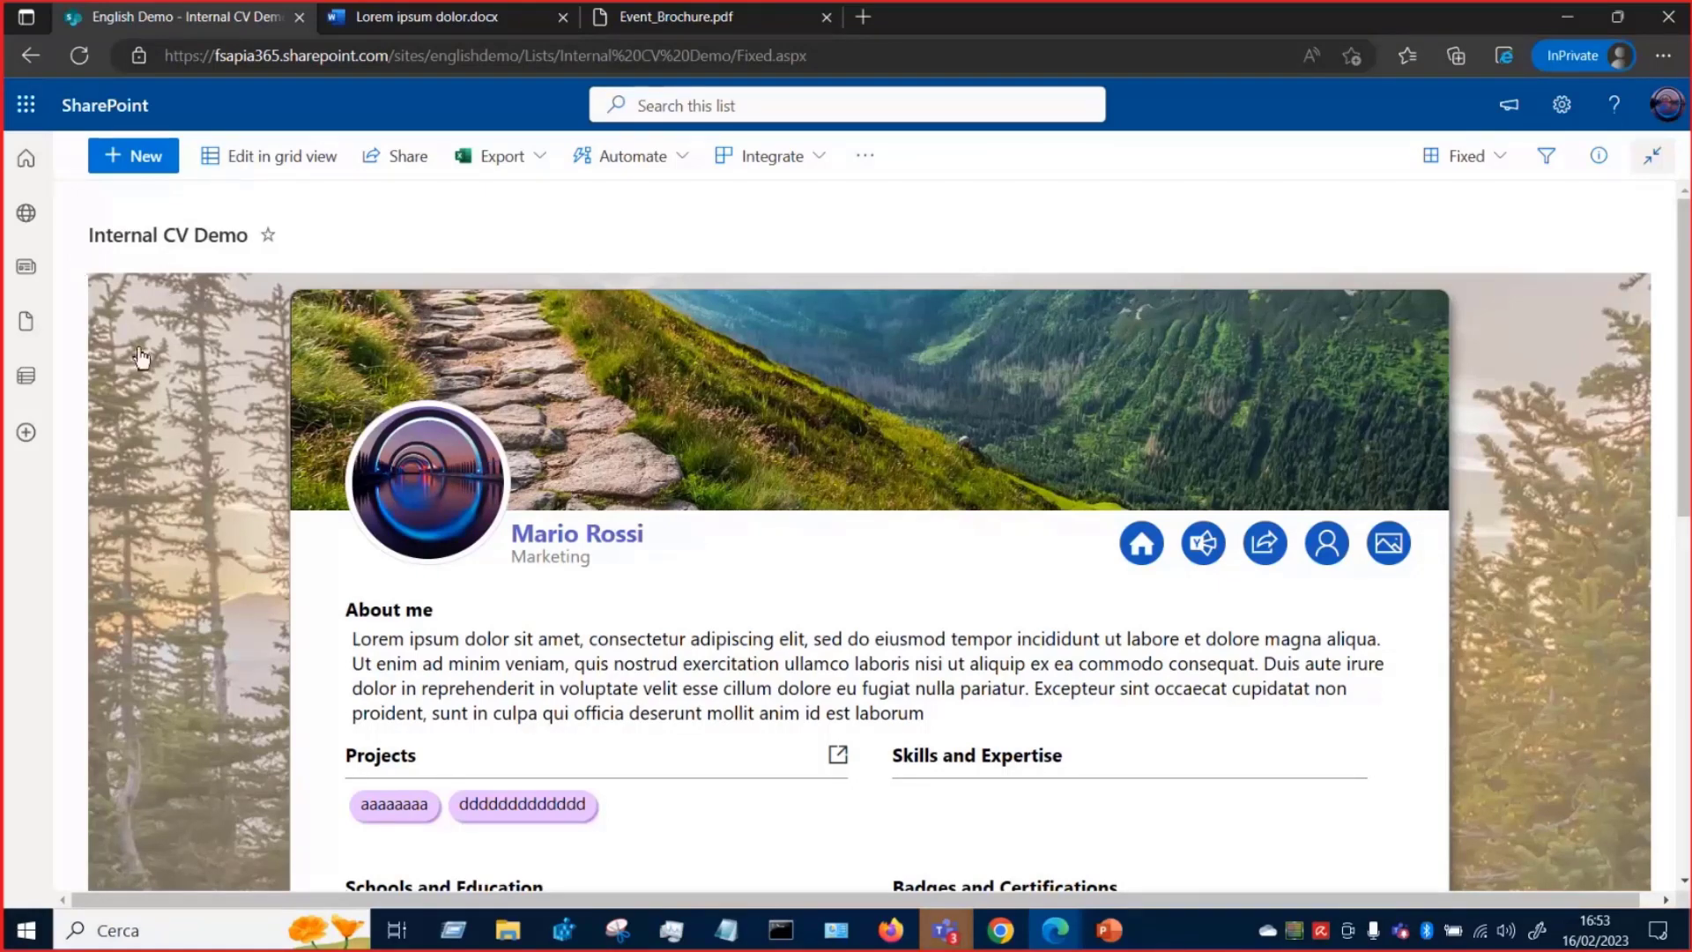
pyautogui.scroll(-1, 212, 377)
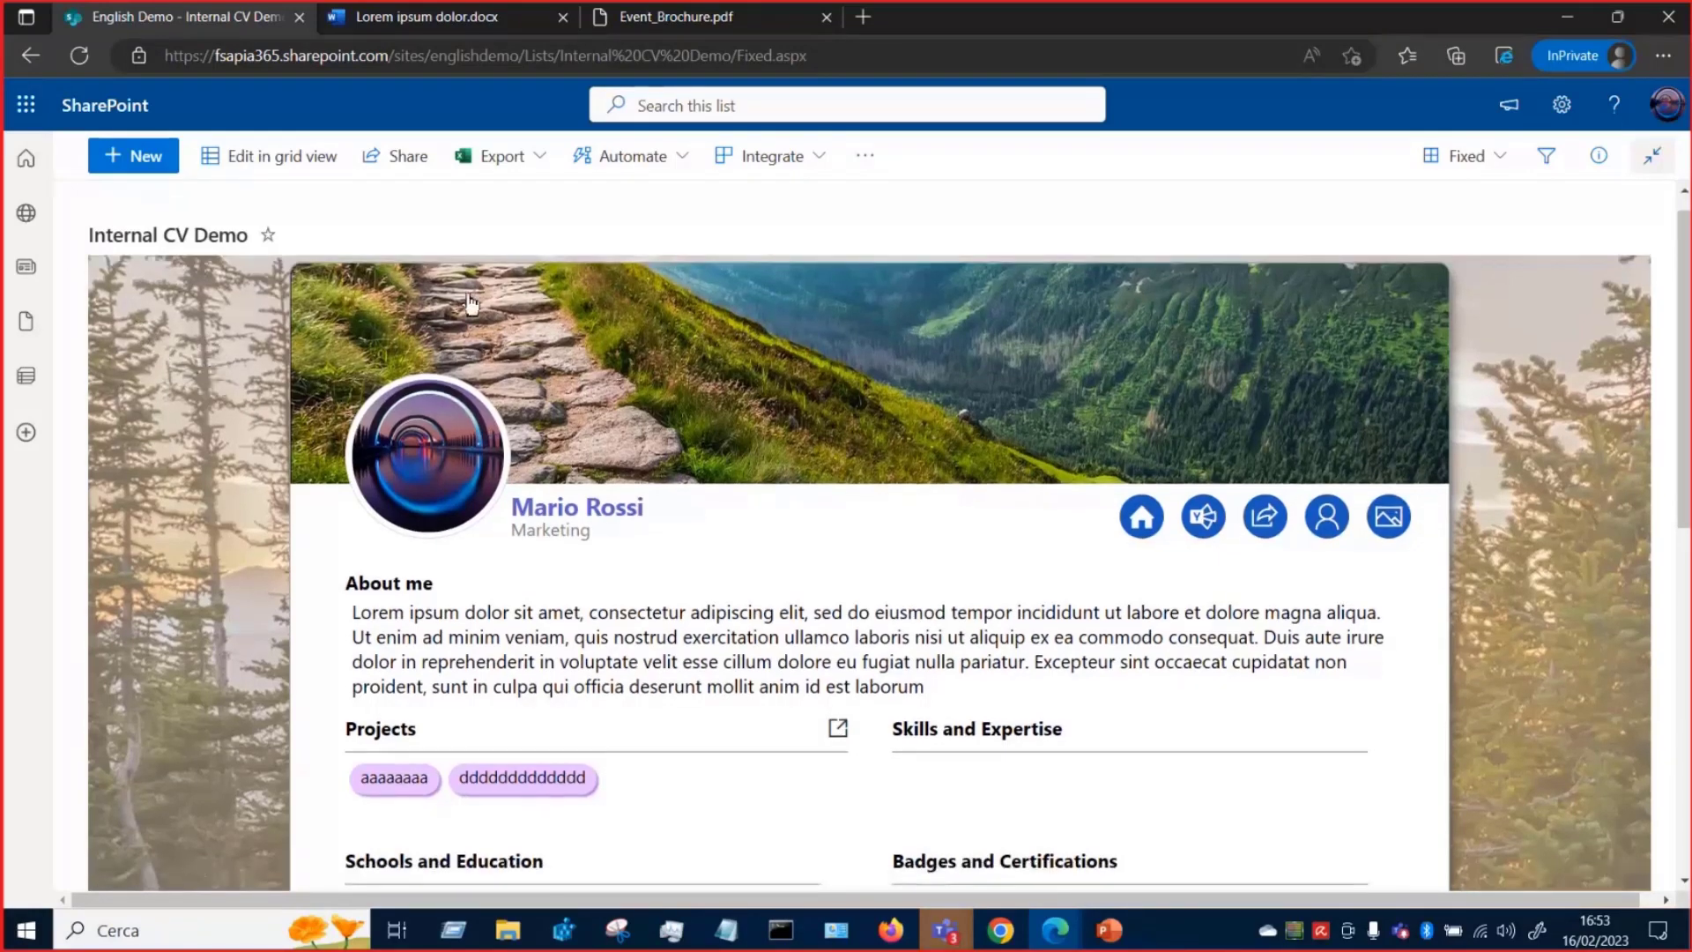
pyautogui.scroll(-5, 604, 479)
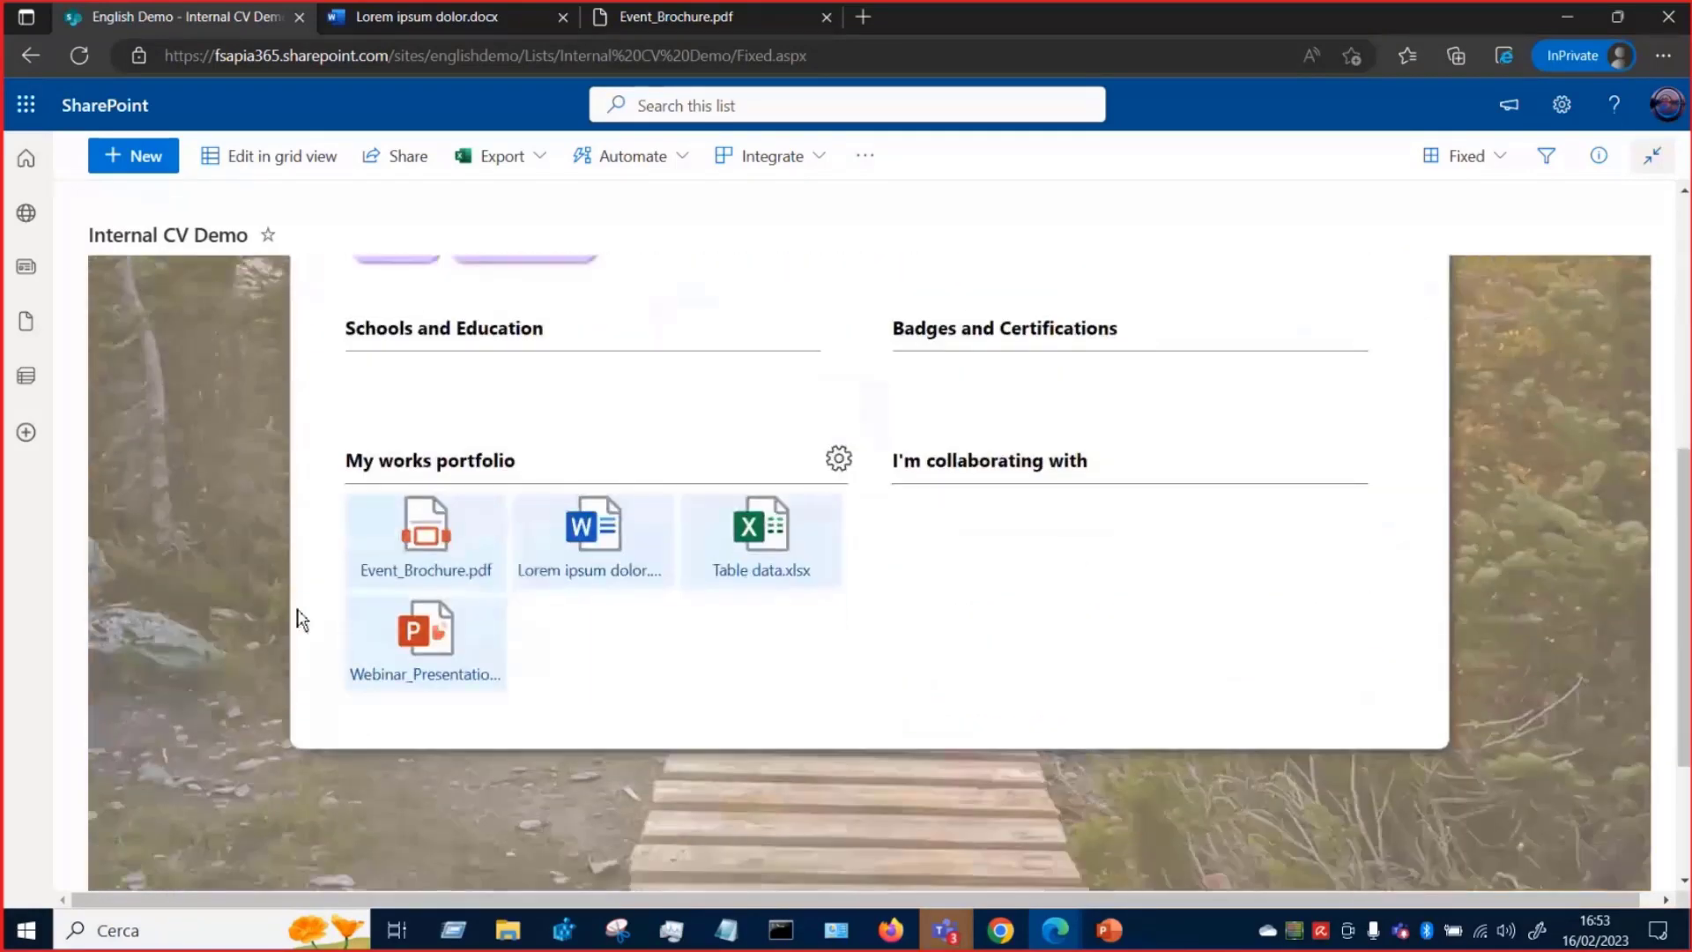
pyautogui.scroll(-1, 658, 653)
pyautogui.scroll(6, 657, 653)
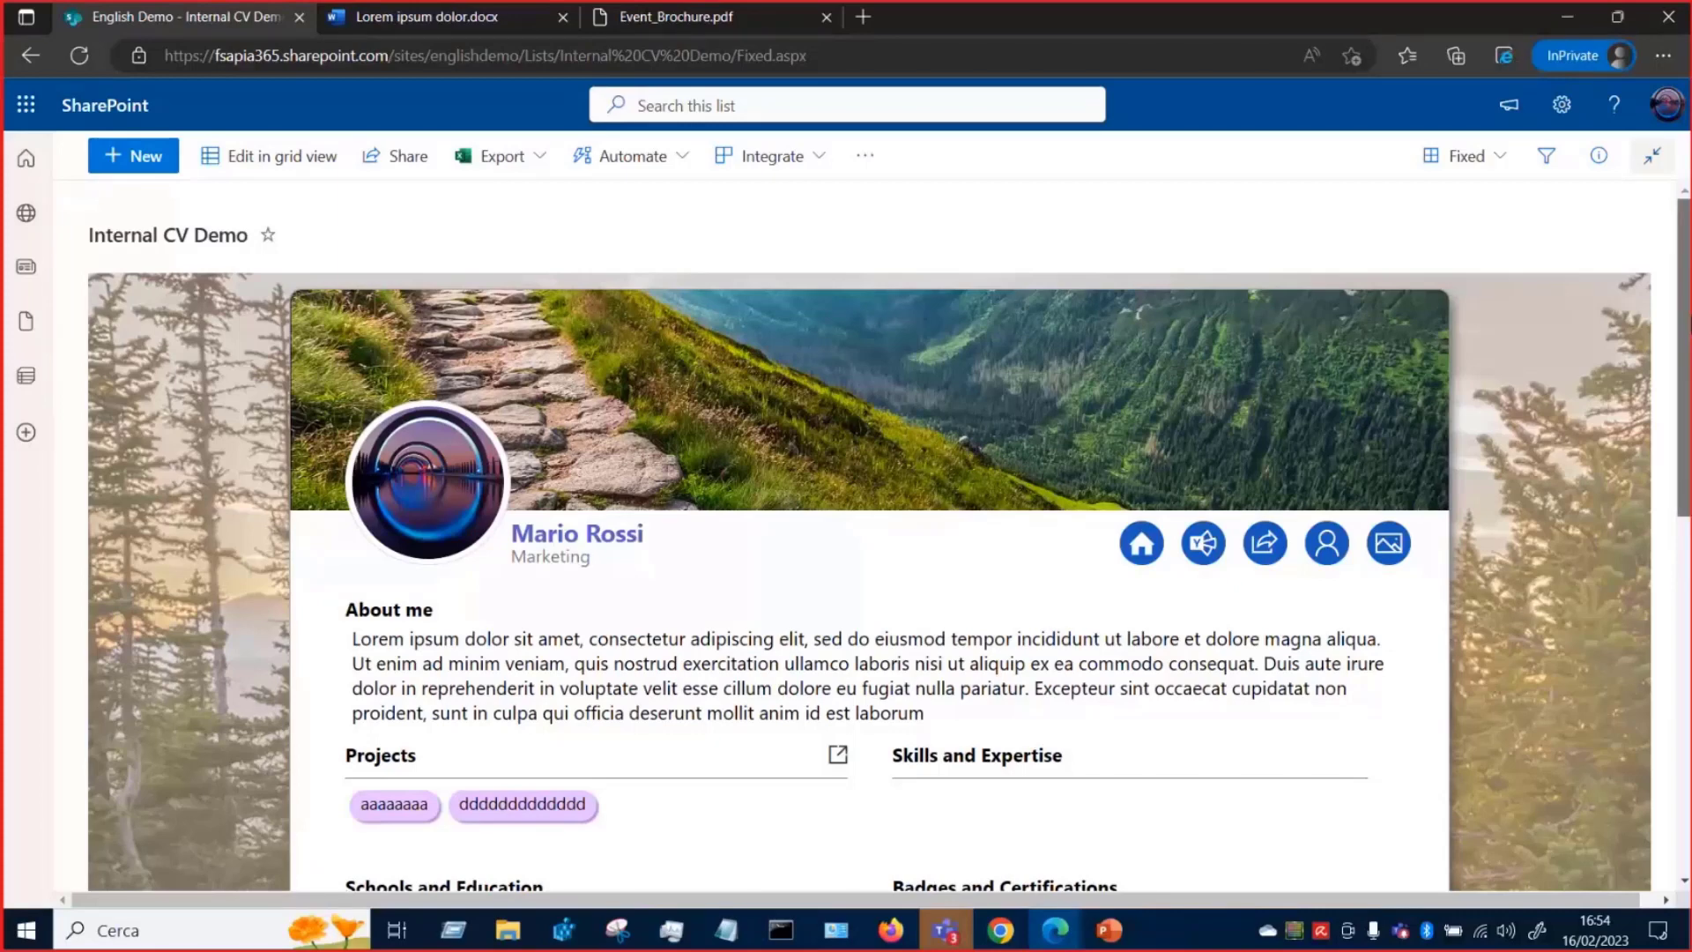
pyautogui.scroll(-1, 870, 545)
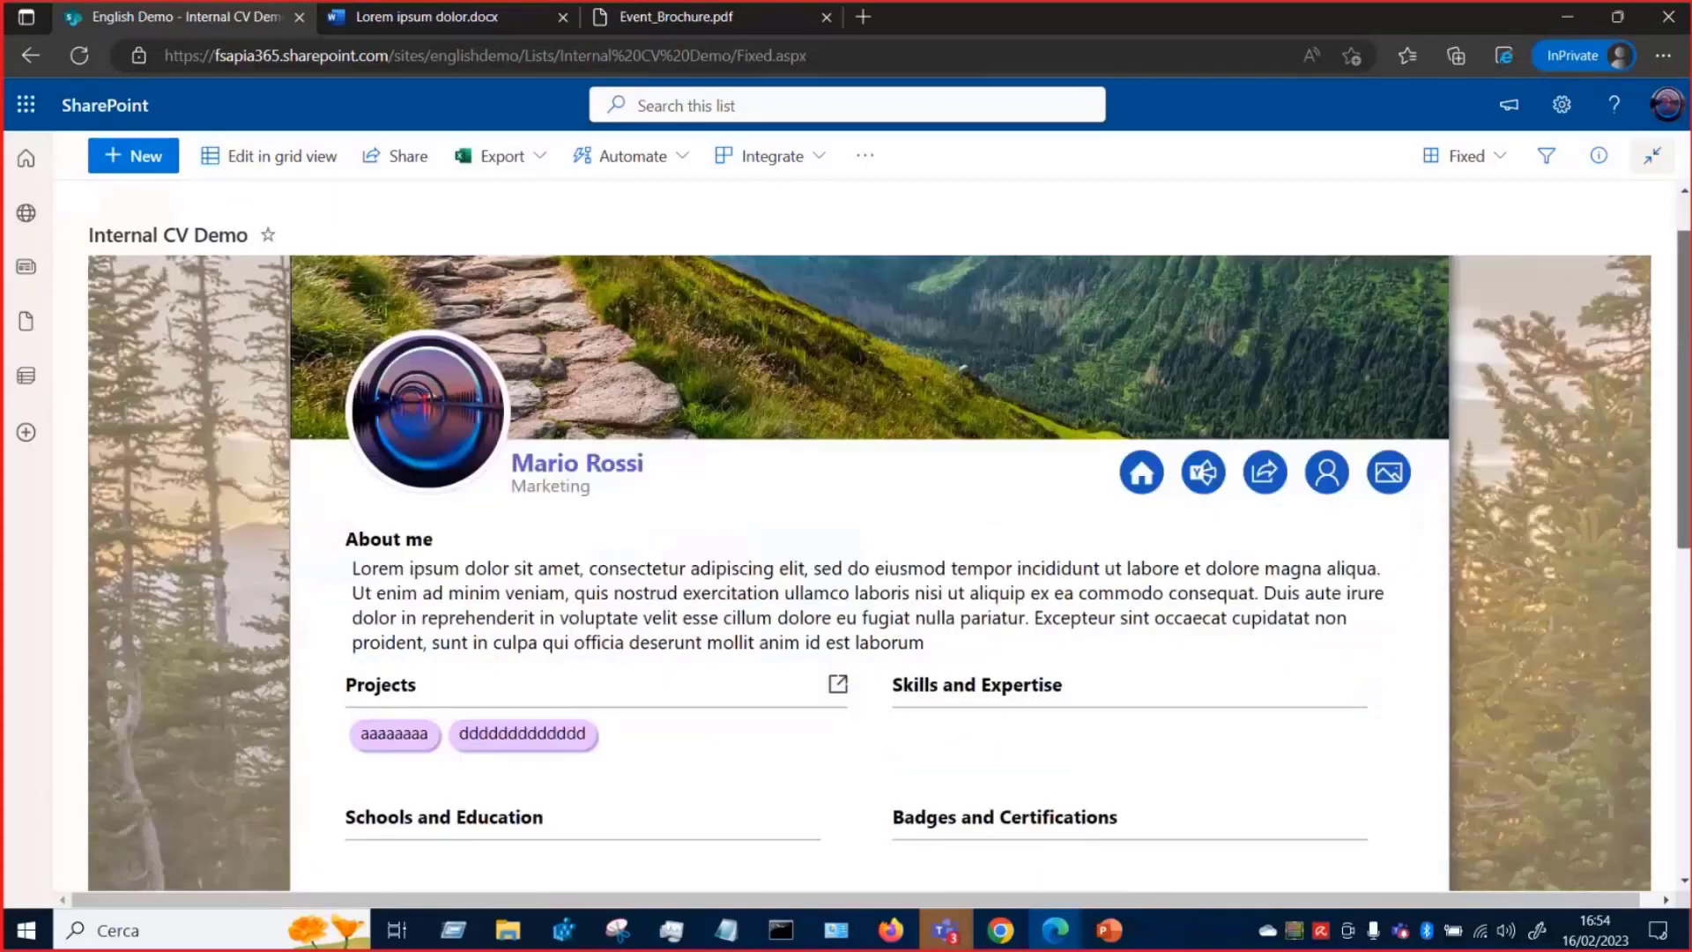
pyautogui.scroll(-3, 870, 573)
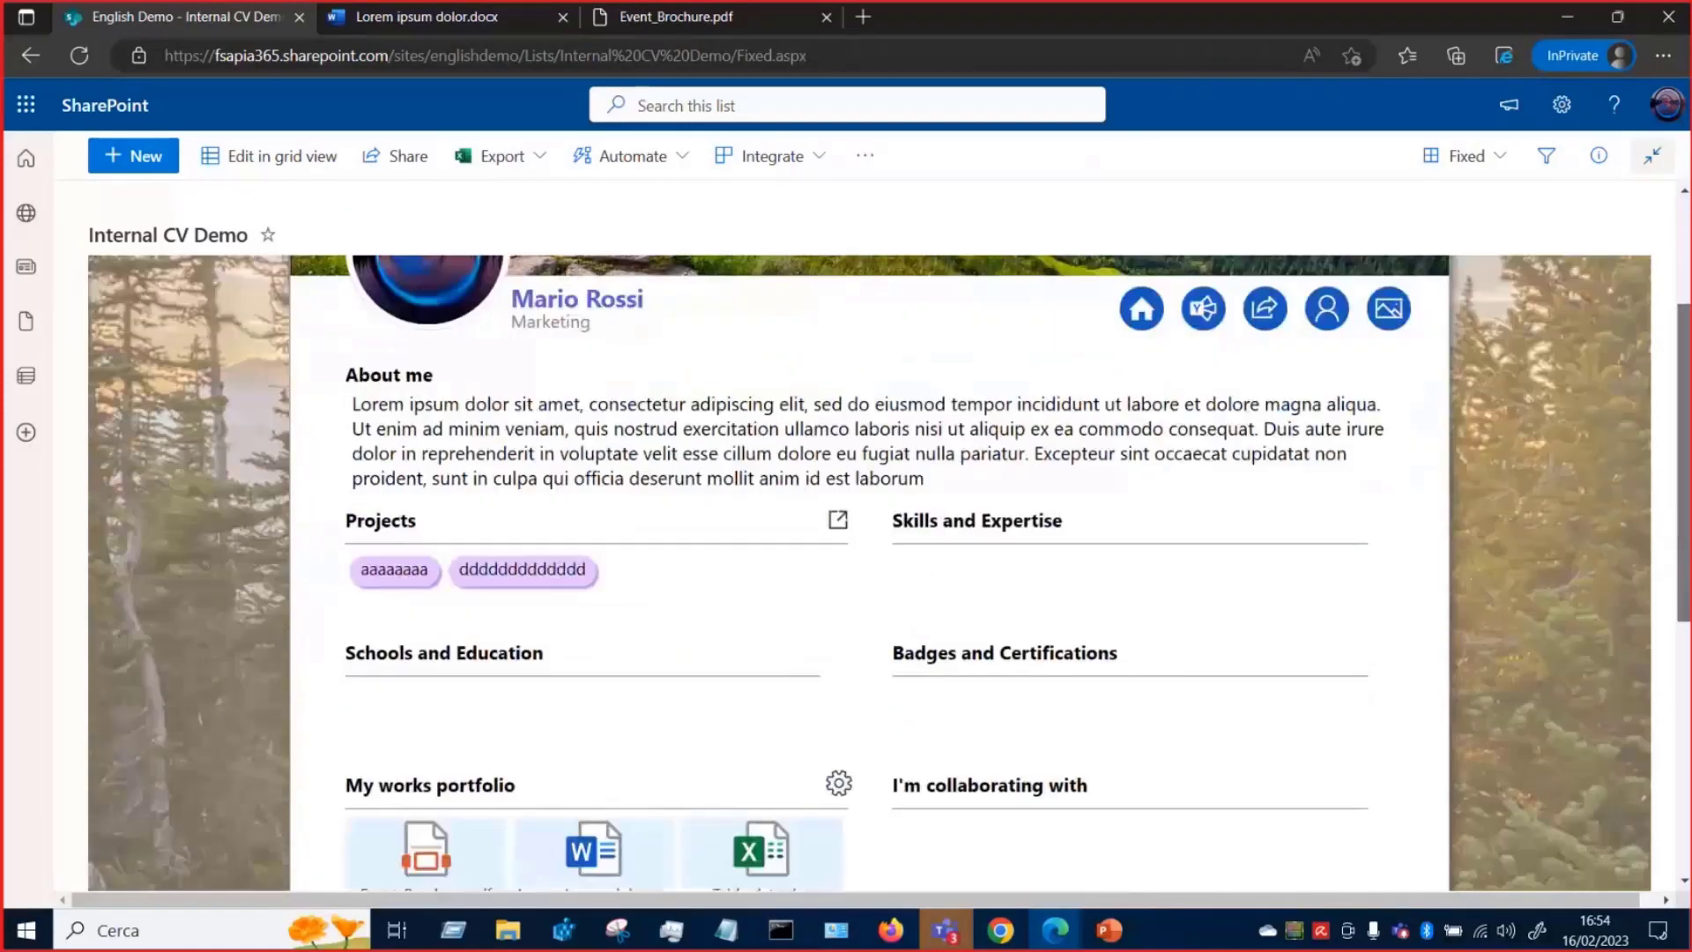
pyautogui.scroll(-1, 870, 573)
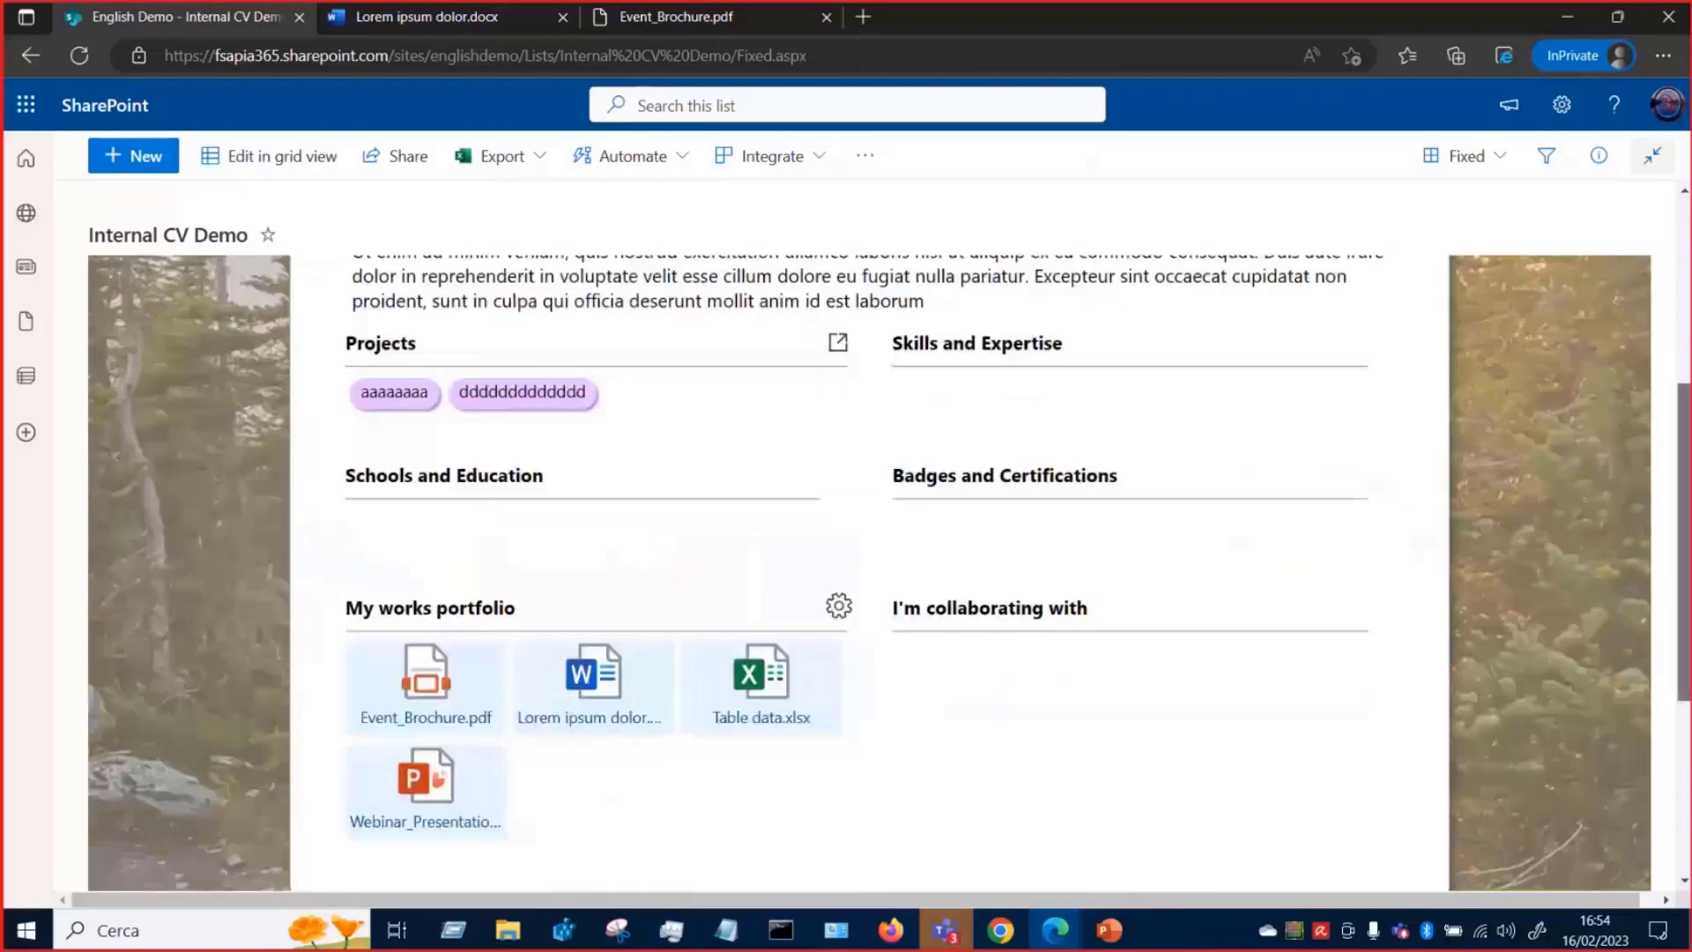
pyautogui.scroll(-2, 870, 573)
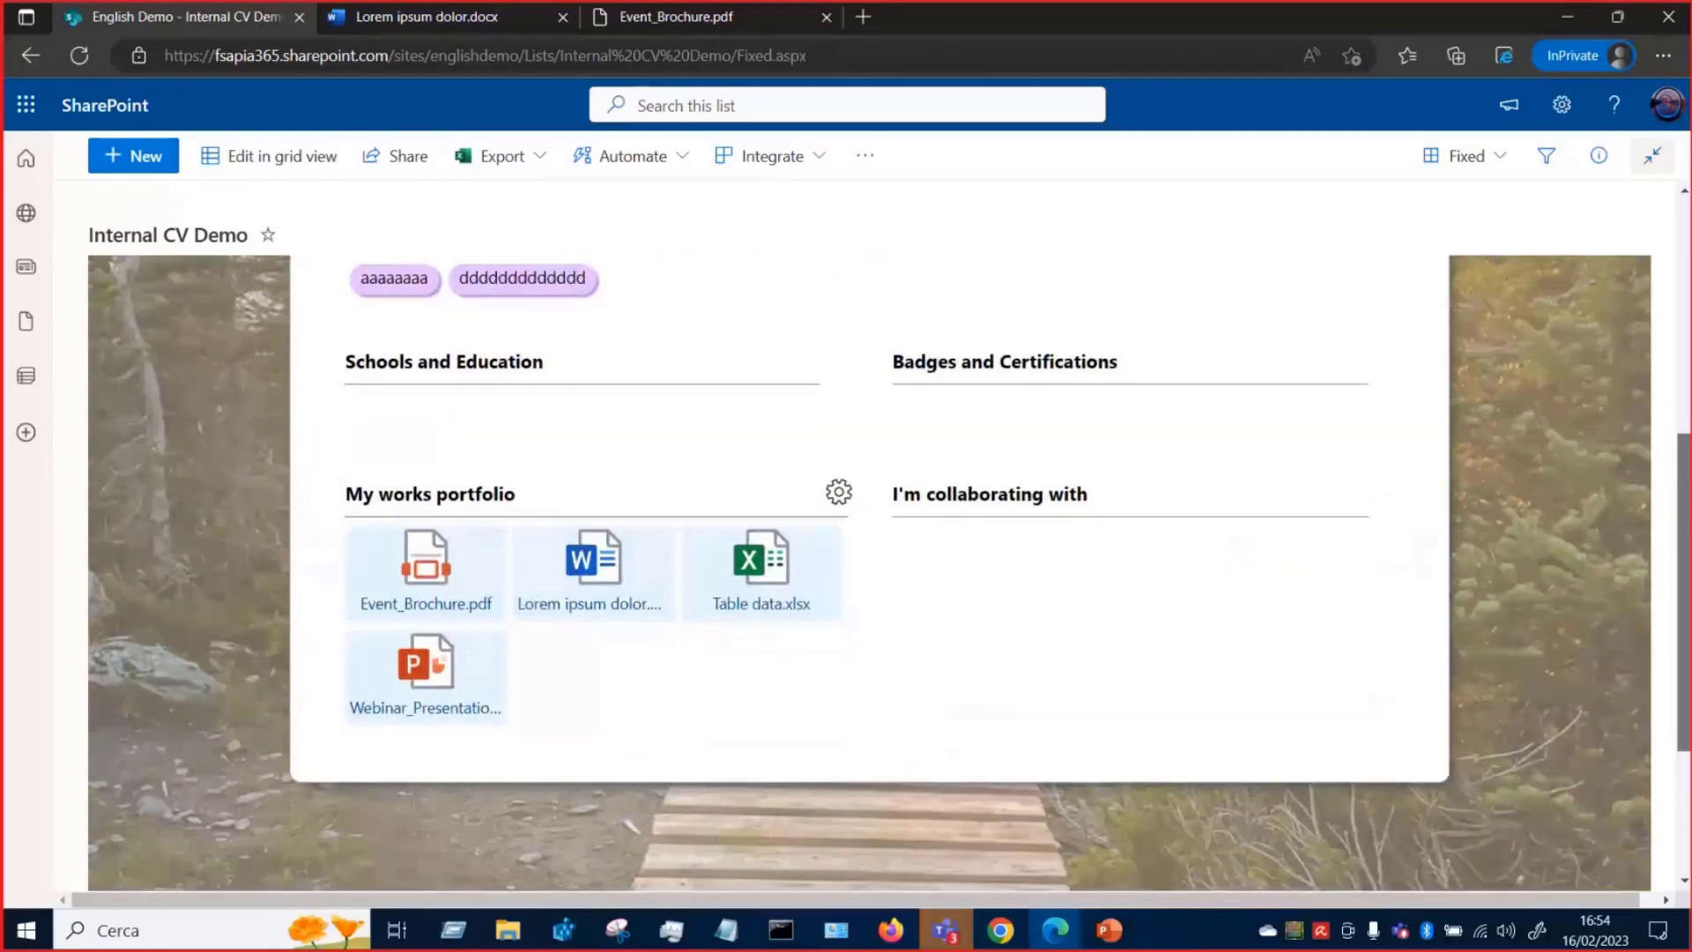
pyautogui.scroll(2, 870, 573)
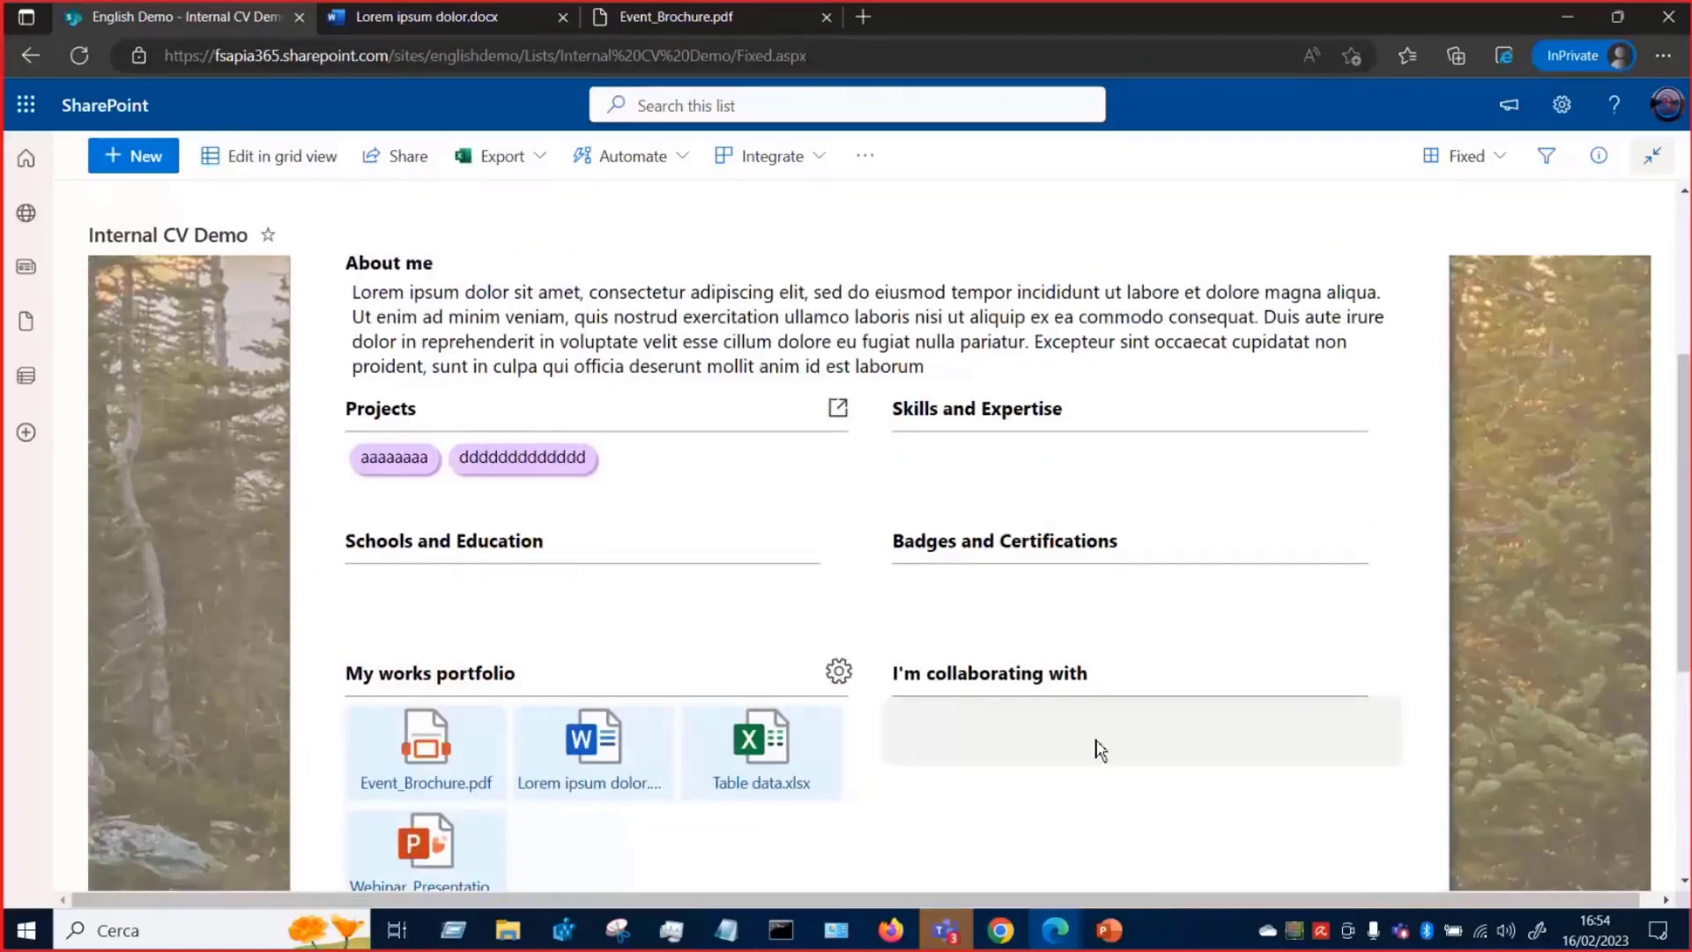
pyautogui.click(950, 934)
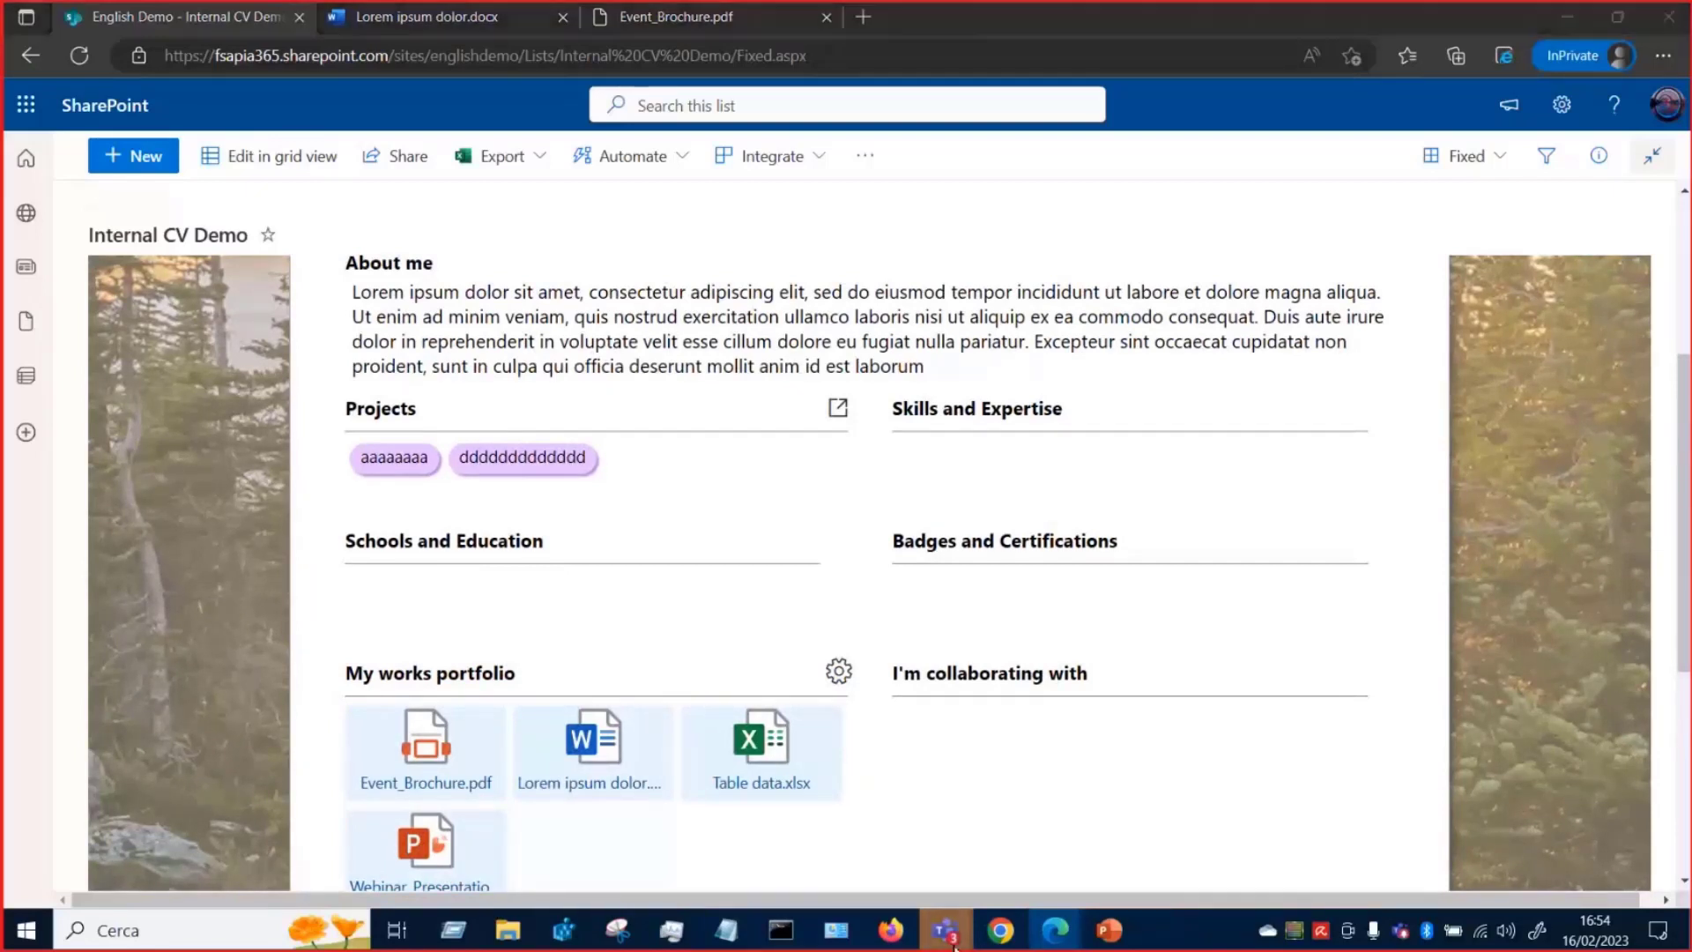